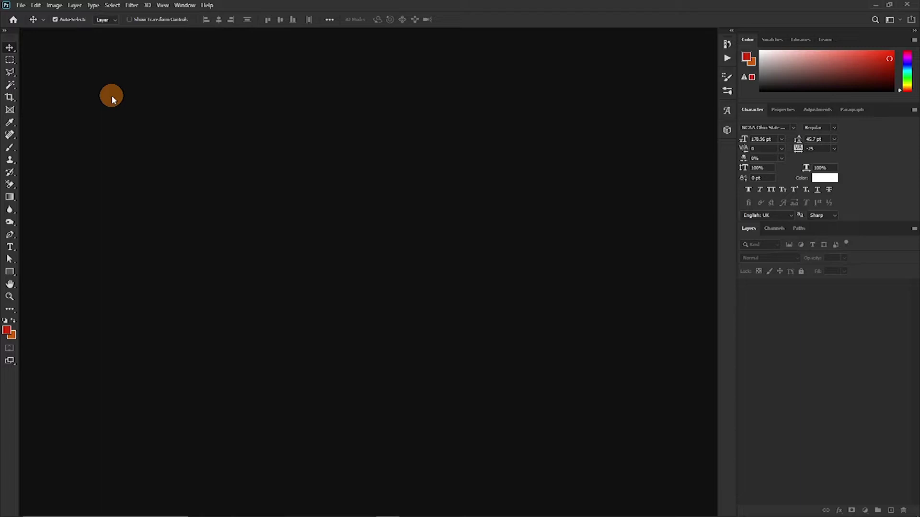
# Create a new 8 x 10 inch portrait document at 300 pixels/inch in RGB Color.
pyautogui.press('ctrl')
pyautogui.hotkey('ctrl', 'n')
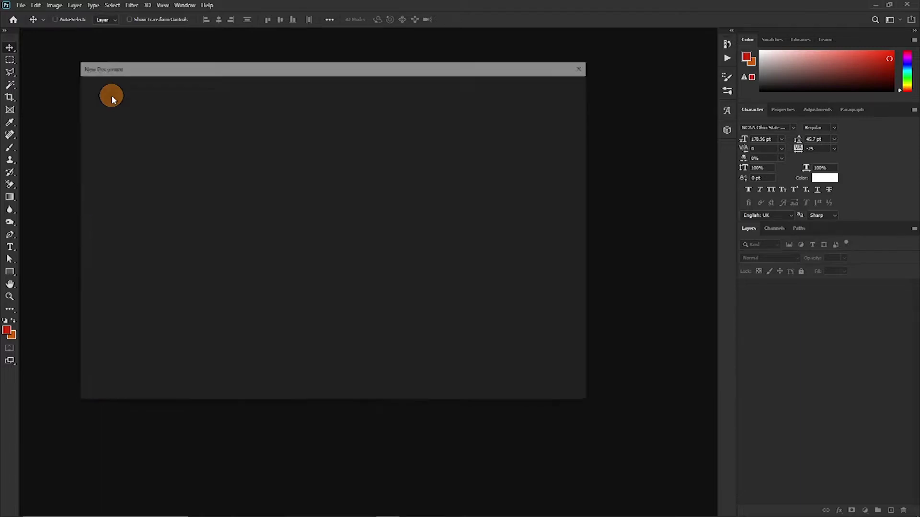
pyautogui.click(24, 7)
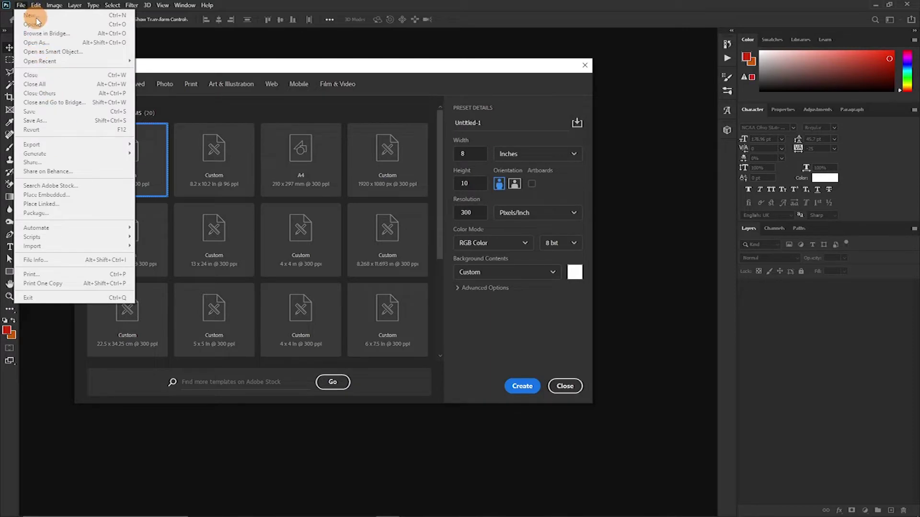
pyautogui.click(406, 67)
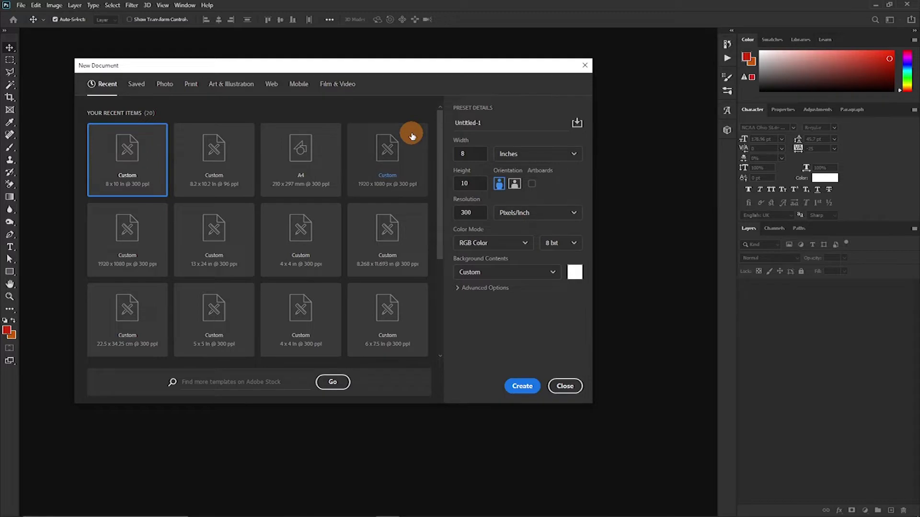
pyautogui.click(522, 386)
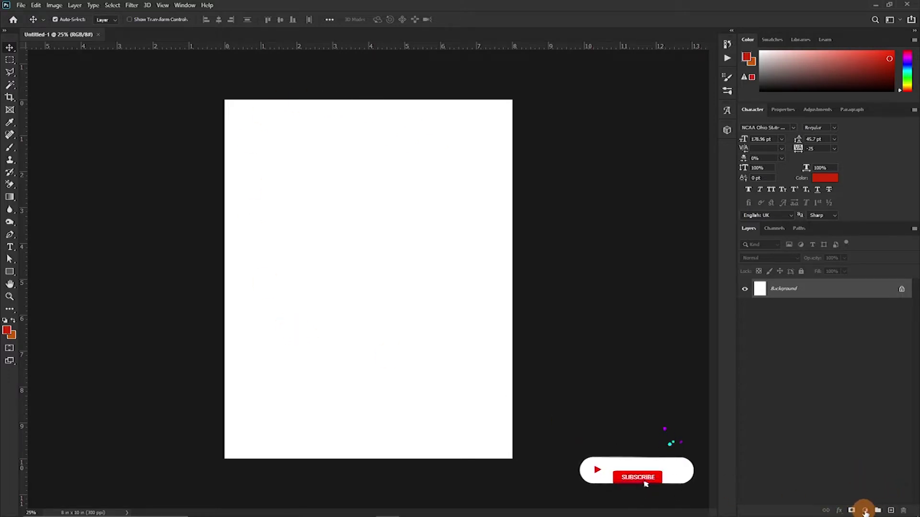
# Add a linear gradient fill layer using the red-to-orange preset, angled at 60.79°.
pyautogui.click(865, 511)
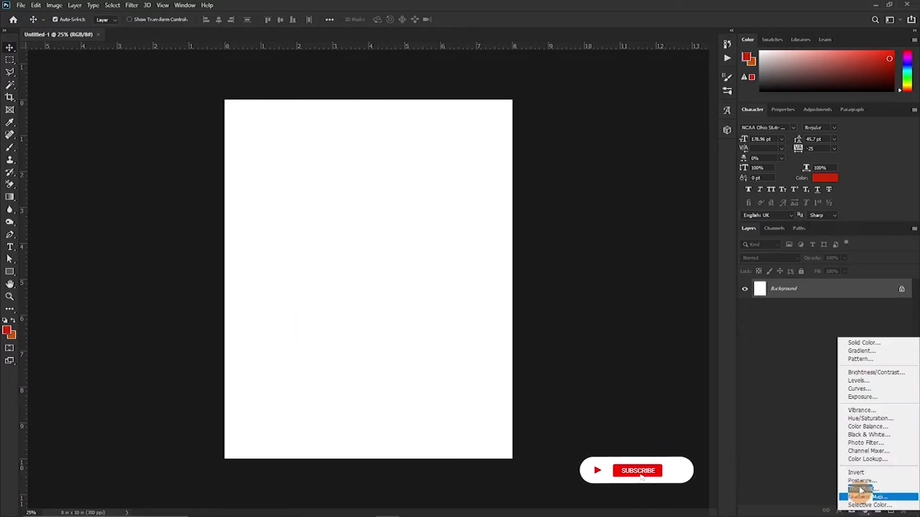
pyautogui.click(862, 351)
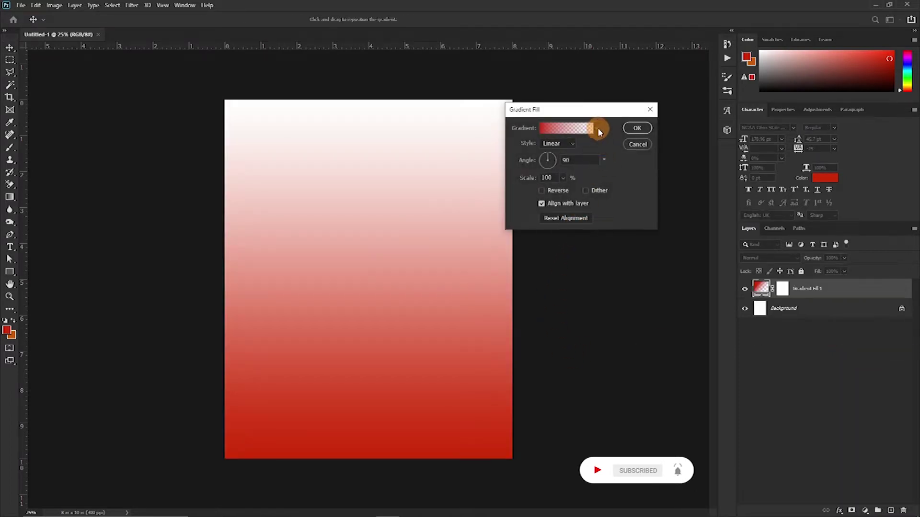
pyautogui.click(597, 129)
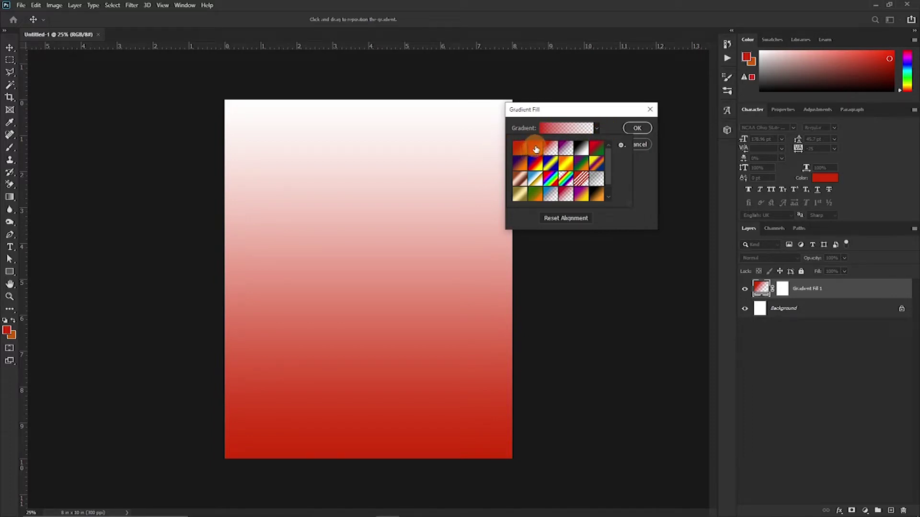
pyautogui.click(535, 147)
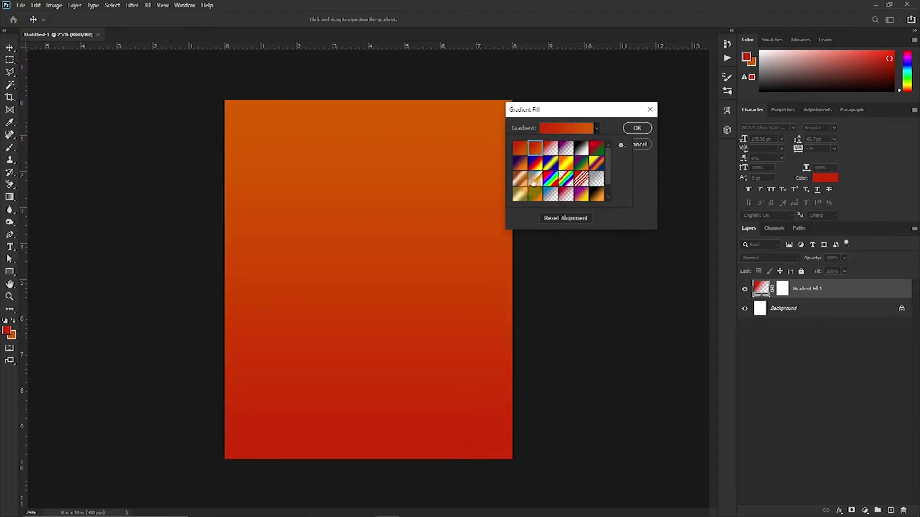
pyautogui.click(645, 182)
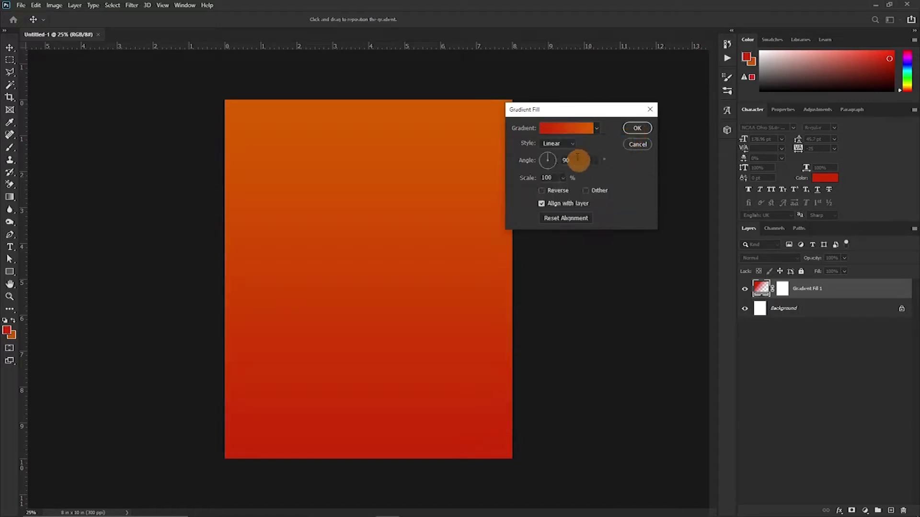
pyautogui.click(551, 153)
# Set the gradient's starting color stop to red #ce2a07.
pyautogui.click(571, 128)
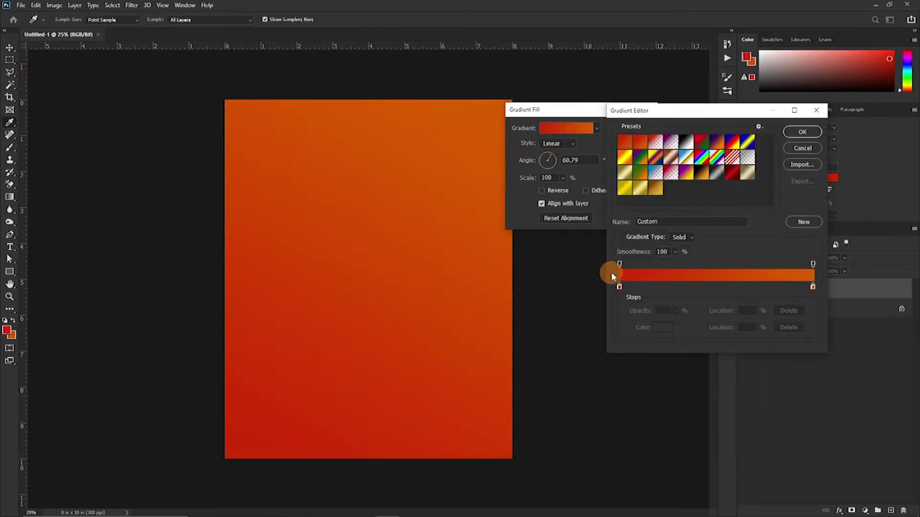
pyautogui.click(802, 148)
pyautogui.click(557, 128)
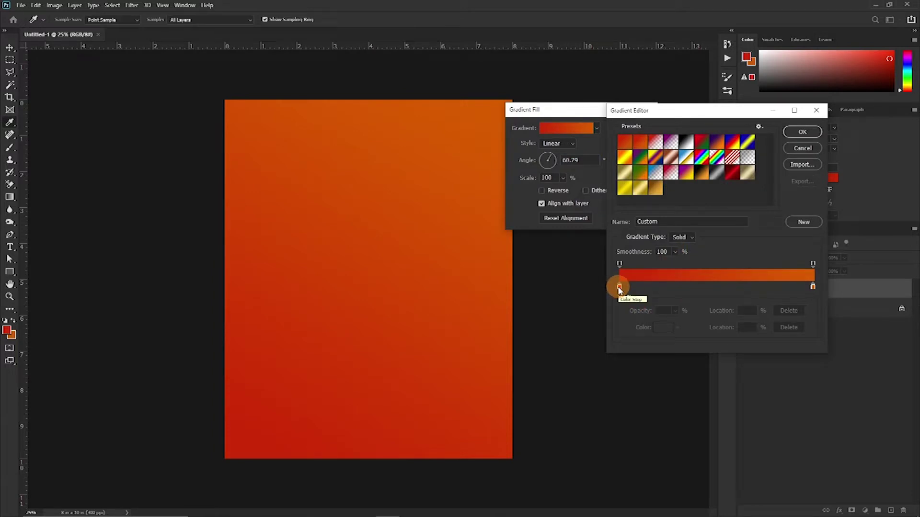
pyautogui.click(619, 288)
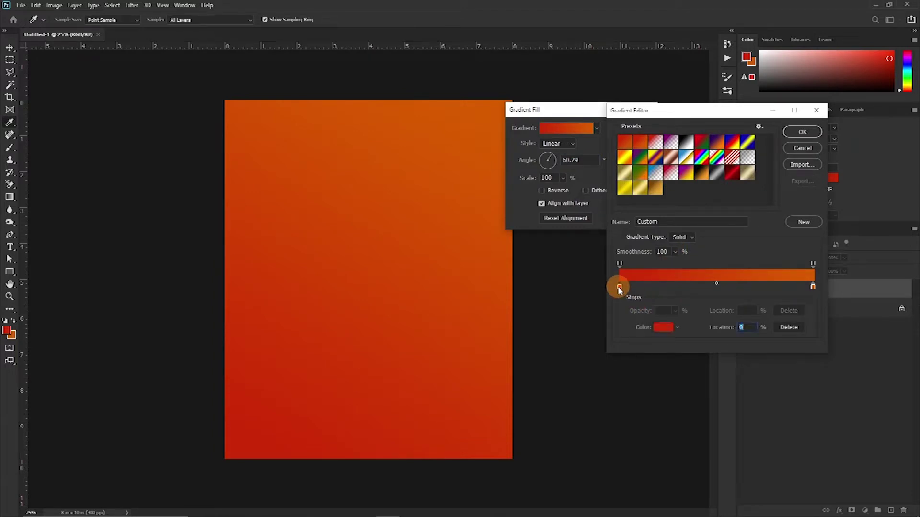
pyautogui.click(661, 331)
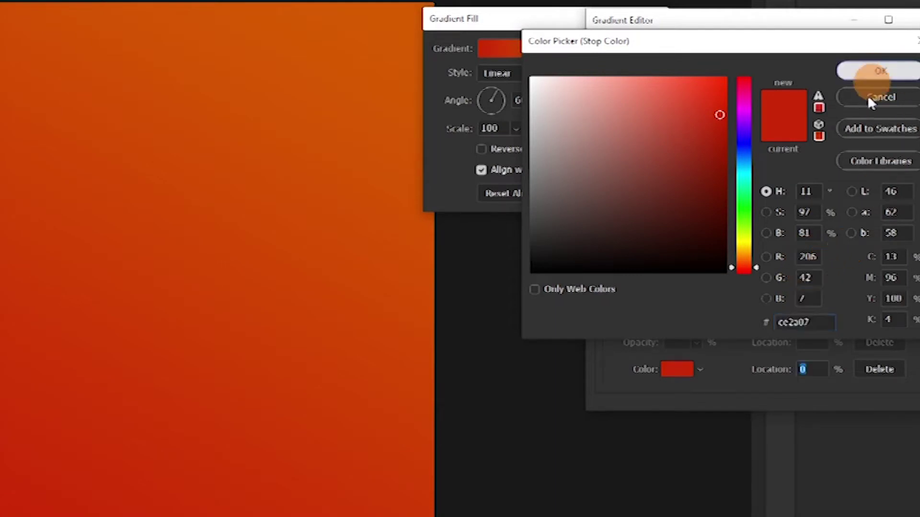
pyautogui.click(877, 73)
# Set the gradient's end color stop to orange #d95e00 and accept the edited gradient.
pyautogui.click(916, 304)
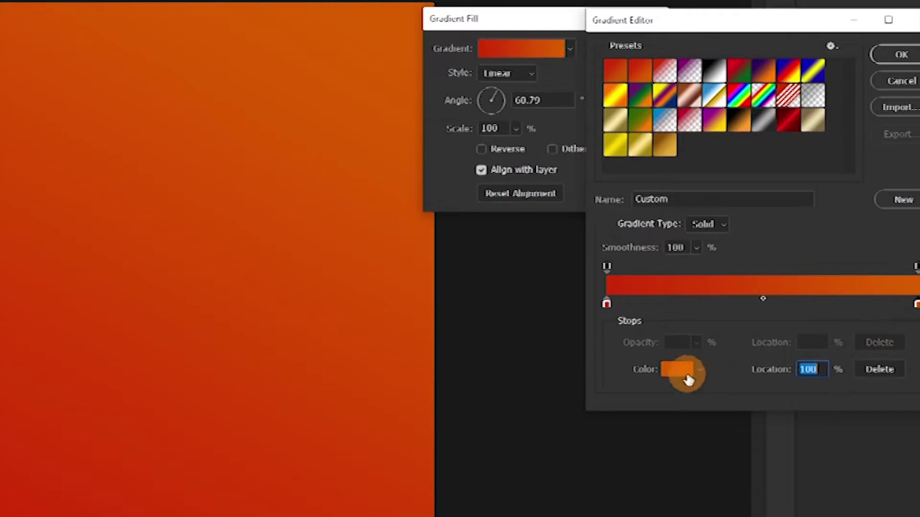
pyautogui.click(677, 369)
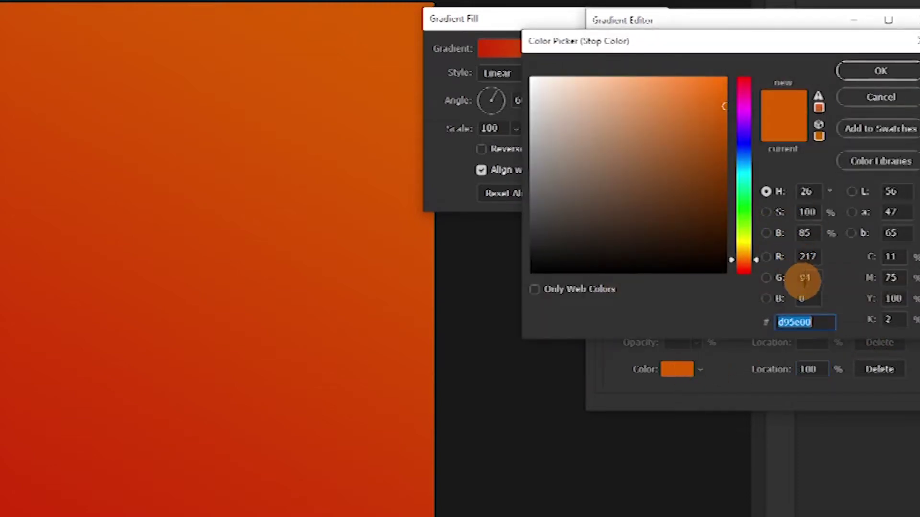
pyautogui.click(880, 72)
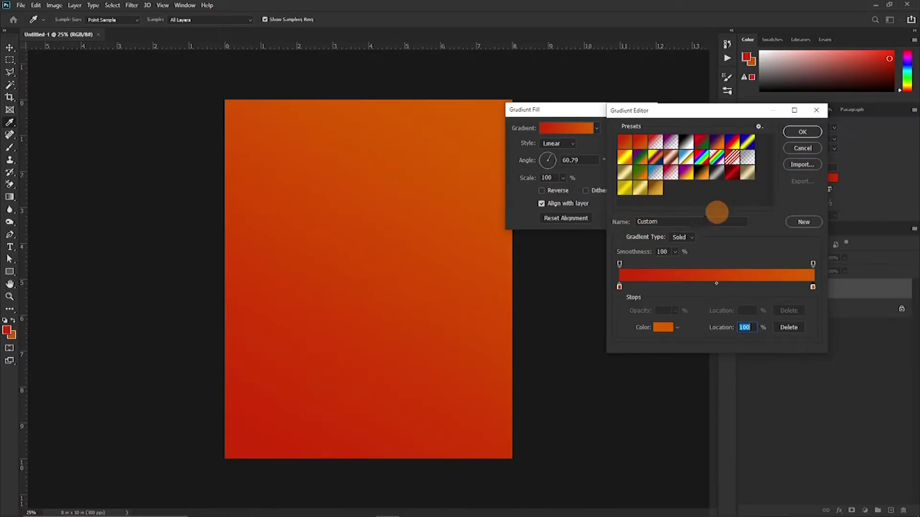
pyautogui.click(803, 133)
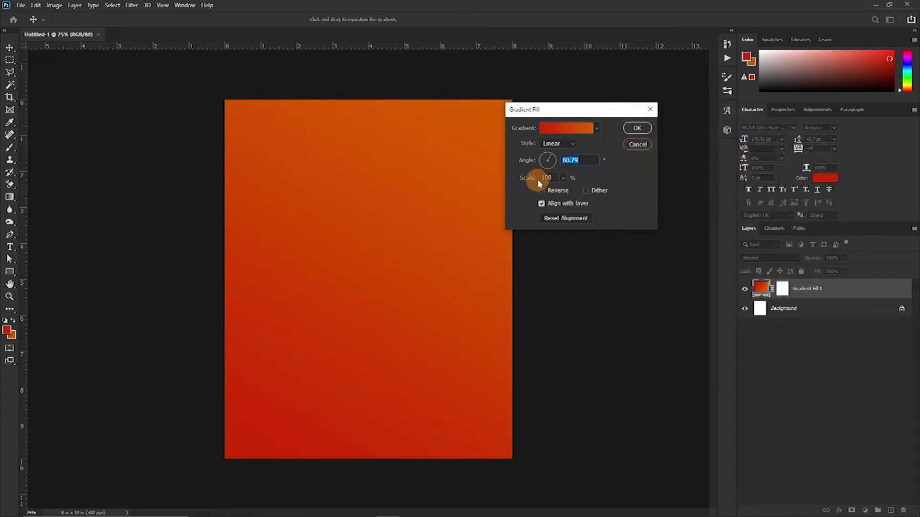
# Rotate the gradient angle to about 26° and apply the gradient fill.
pyautogui.moveTo(556, 168); pyautogui.dragTo(555, 162)
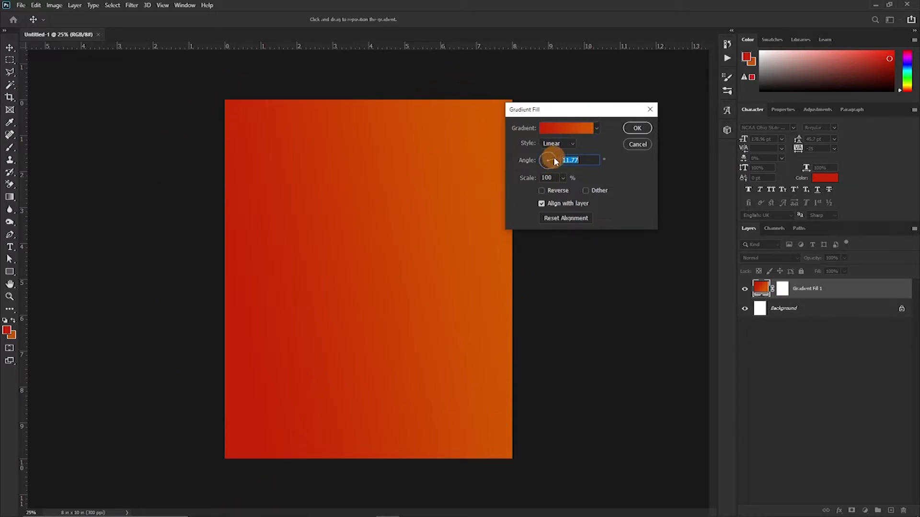
pyautogui.moveTo(554, 156); pyautogui.dragTo(557, 155)
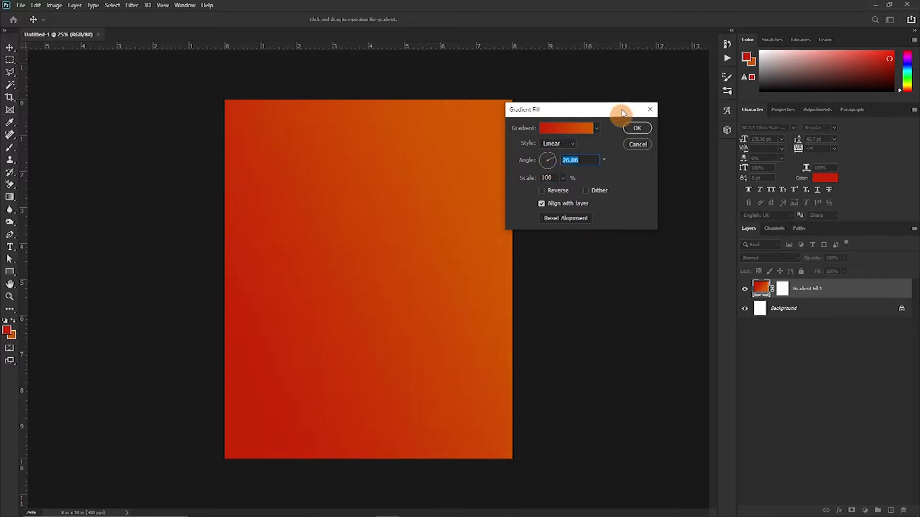
pyautogui.click(635, 129)
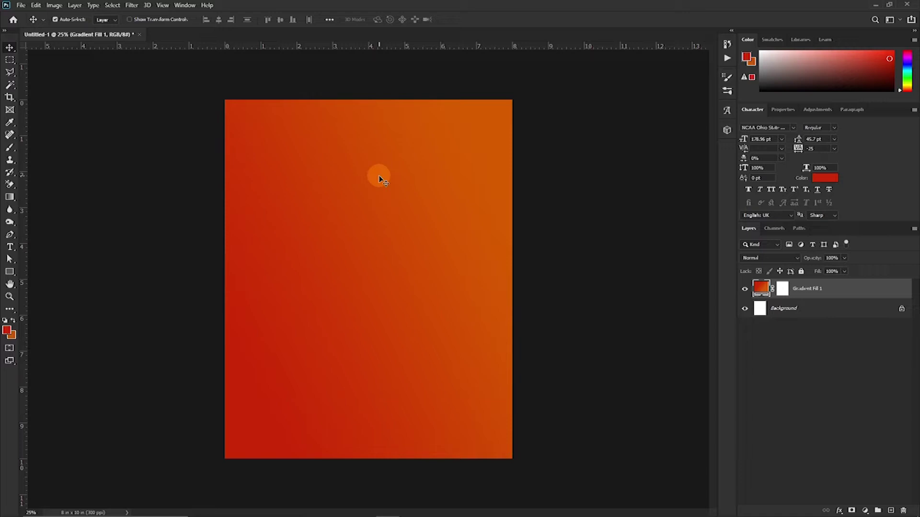
# Place the blank white crumpled paper texture image from File Explorer onto the canvas, aligned with its upper edge.
pyautogui.moveTo(209, 507)
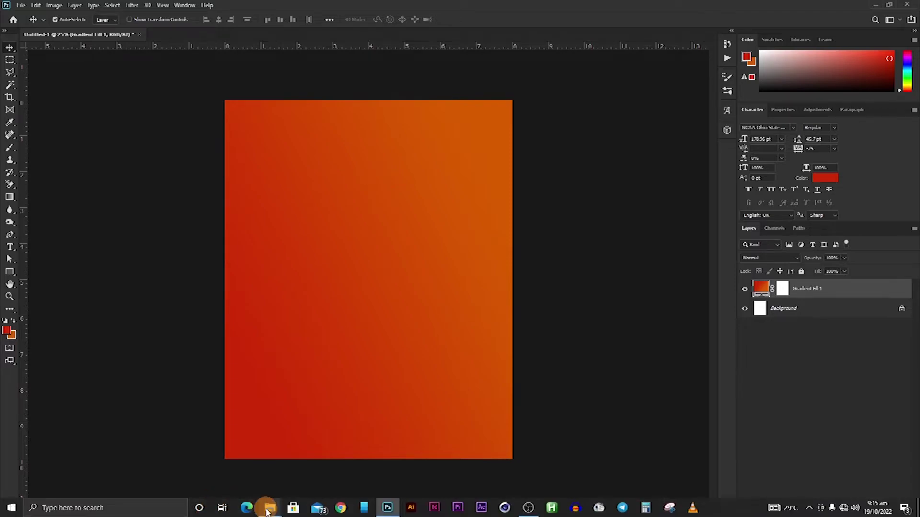
pyautogui.moveTo(267, 512)
pyautogui.click(221, 484)
pyautogui.moveTo(518, 312); pyautogui.dragTo(316, 273)
pyautogui.moveTo(366, 312); pyautogui.dragTo(370, 226)
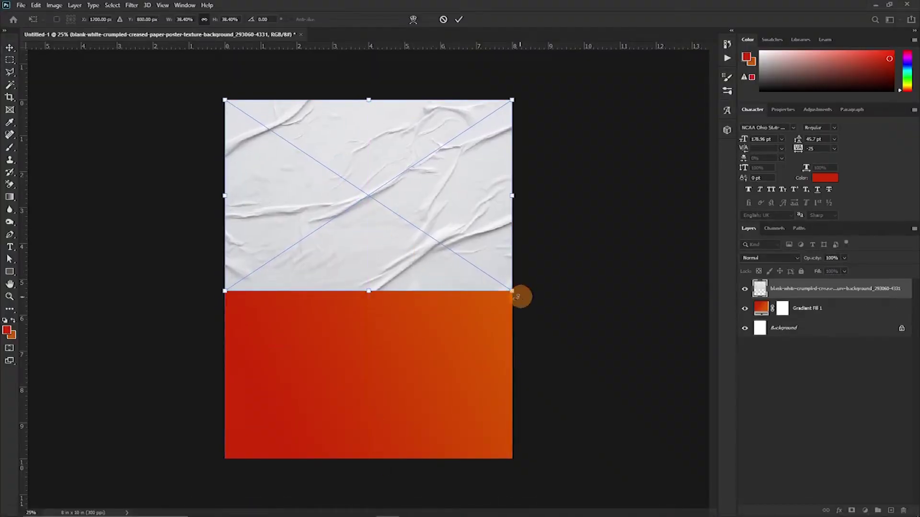
# Scale the paper texture to 41.18% width and 26.98% height so it spans the upper part of the canvas.
pyautogui.moveTo(368, 290); pyautogui.dragTo(369, 301)
pyautogui.moveTo(378, 236); pyautogui.dragTo(378, 233)
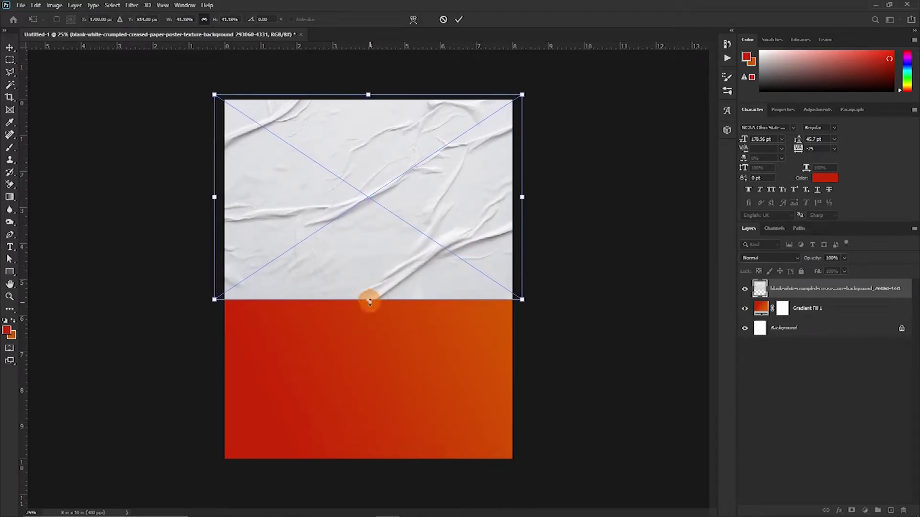
pyautogui.moveTo(366, 303); pyautogui.dragTo(363, 230)
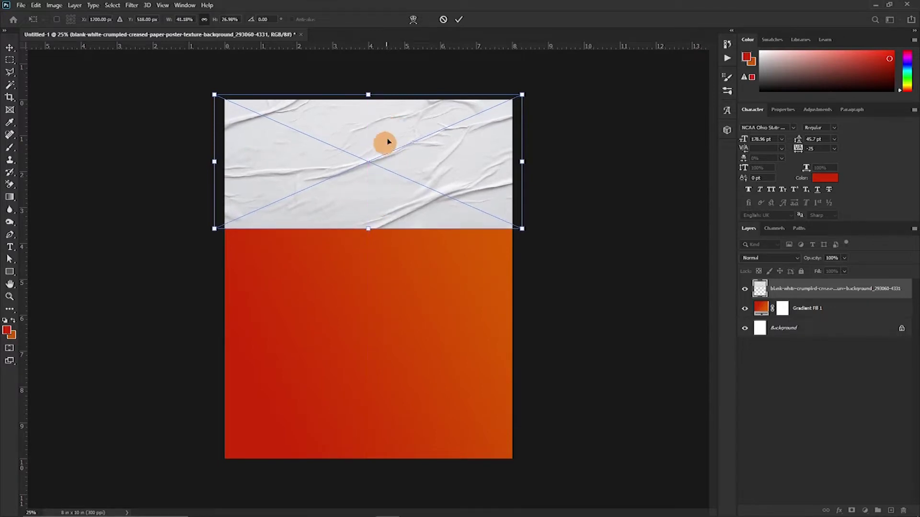
pyautogui.click(459, 19)
# Duplicate the paper texture twice and arrange and stretch the three layers to cover the whole canvas.
pyautogui.click(382, 188)
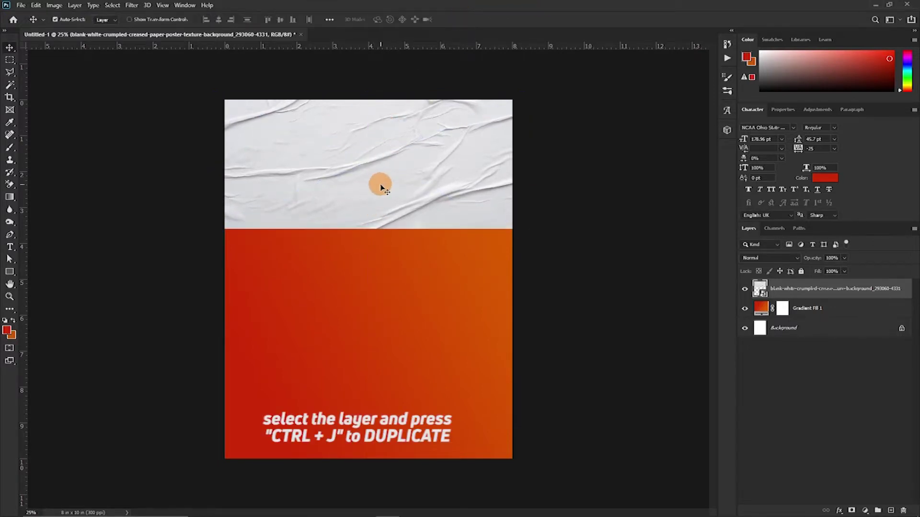
pyautogui.moveTo(377, 182); pyautogui.dragTo(373, 308)
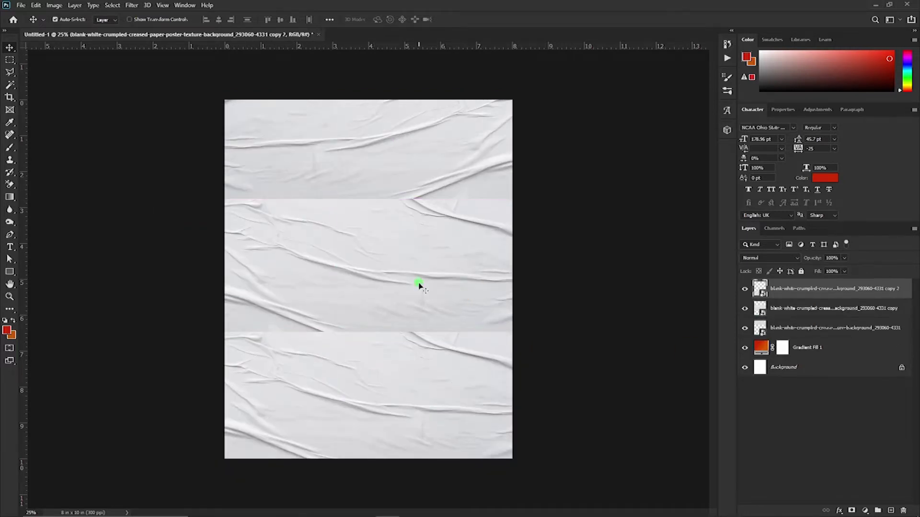
pyautogui.hotkey('ctrl', 't')
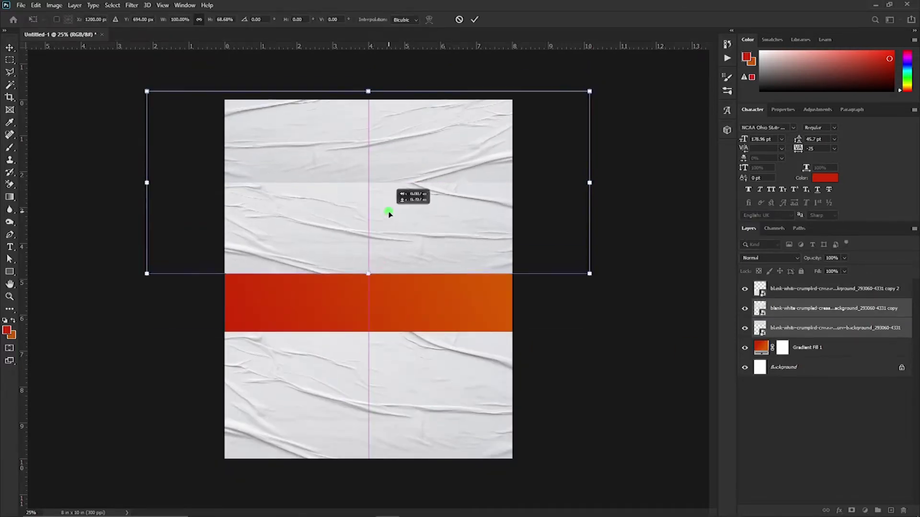
pyautogui.moveTo(367, 86); pyautogui.dragTo(335, 467)
pyautogui.press('Return')
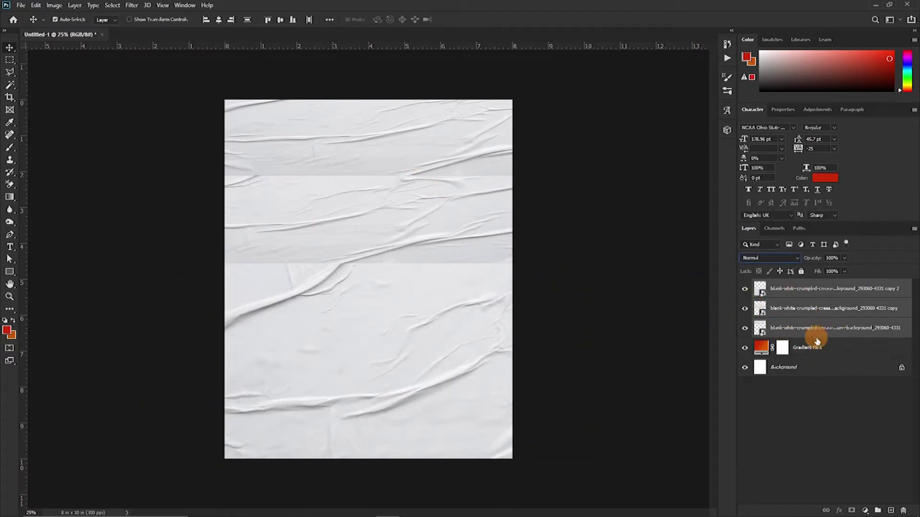
# Change the blend mode of the three paper texture layers to Multiply.
pyautogui.click(766, 259)
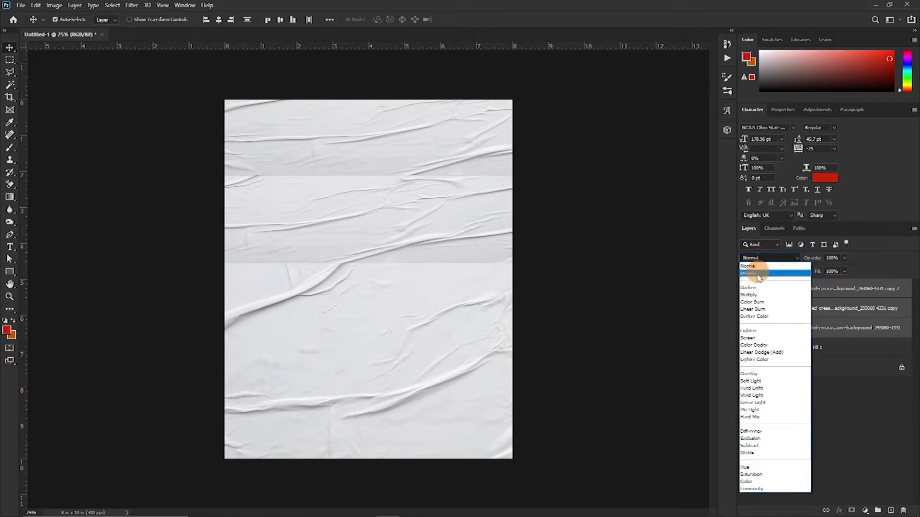
pyautogui.click(745, 288)
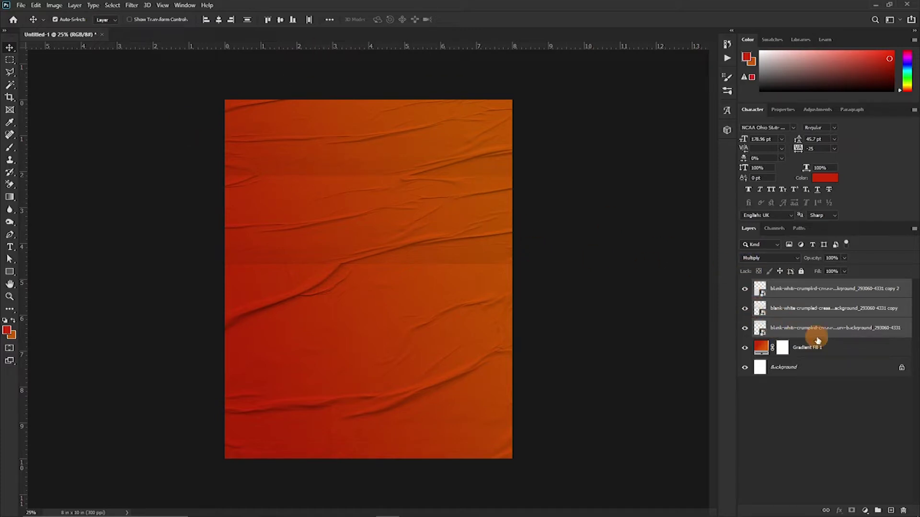
# Lock the three paper texture layers together with the gradient fill layer and test that they cannot be moved.
pyautogui.press('ctrl')
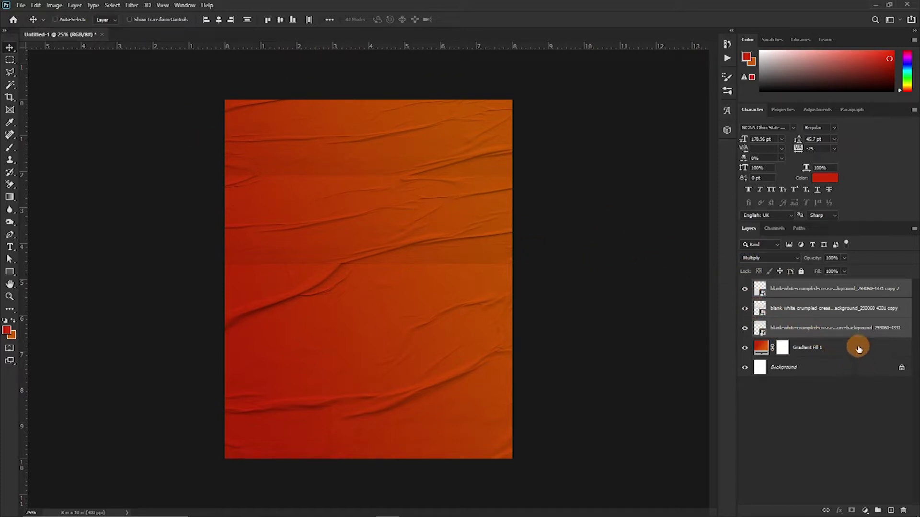
pyautogui.keyDown('ctrl'); pyautogui.click(858, 348); pyautogui.keyUp('ctrl')
pyautogui.click(803, 272)
pyautogui.moveTo(247, 347); pyautogui.dragTo(283, 266)
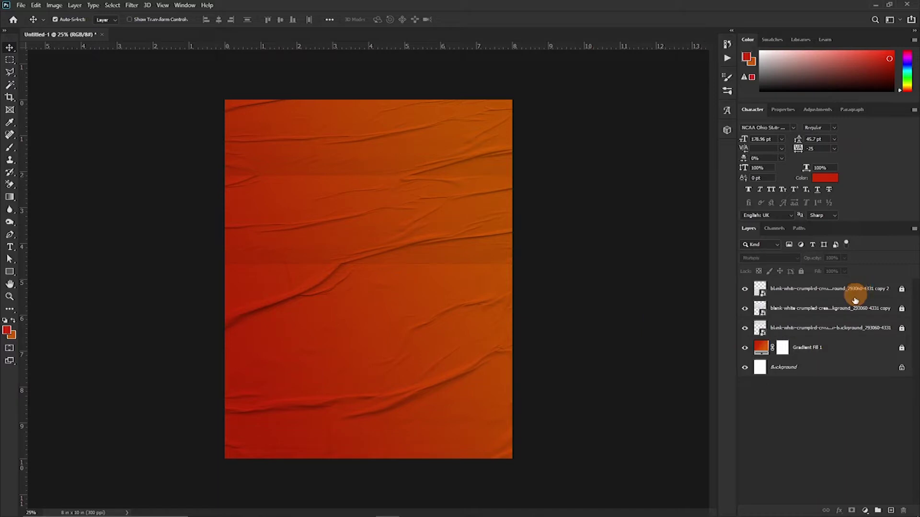
# Temporarily unlock the texture and gradient layers to try moving them on the canvas, and relock them.
pyautogui.click(855, 293)
pyautogui.keyDown('shift'); pyautogui.click(824, 348); pyautogui.keyUp('shift')
pyautogui.click(801, 272)
pyautogui.moveTo(369, 221); pyautogui.dragTo(377, 188)
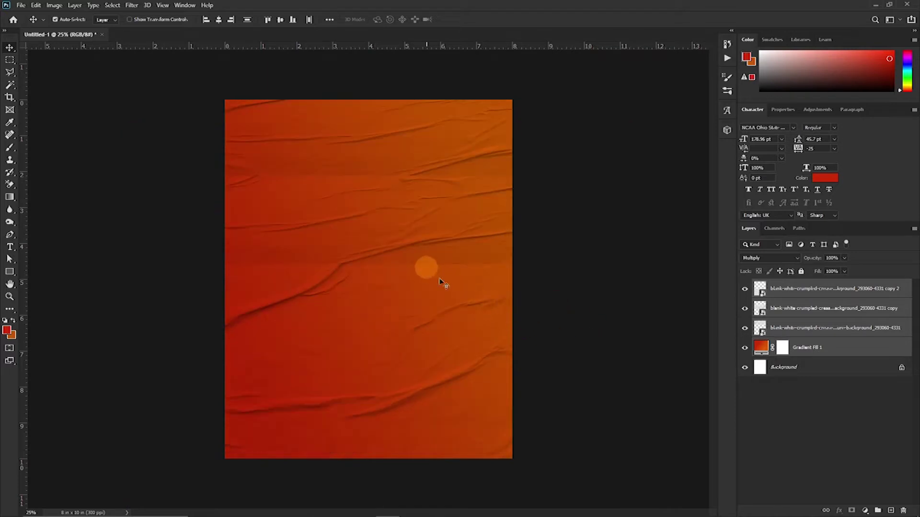
pyautogui.click(802, 271)
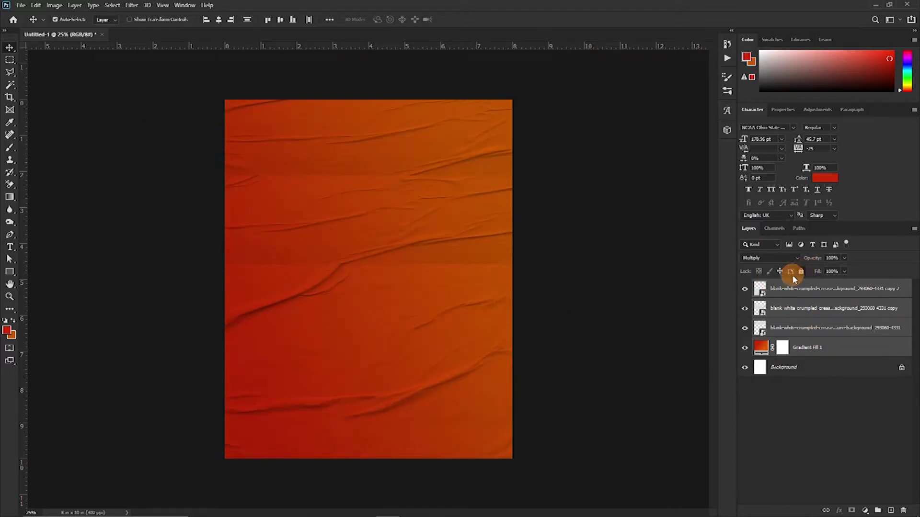
pyautogui.click(805, 347)
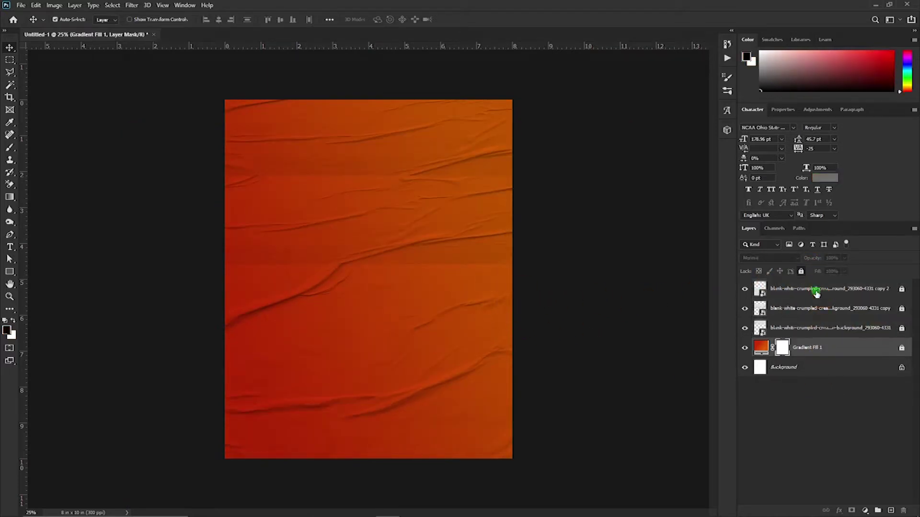
# Open portrait-lively-charismatic-attractive-african-american-girl-with-afro-hairstyle.jpg from the december folder as a separate document in Photoshop.
pyautogui.click(816, 290)
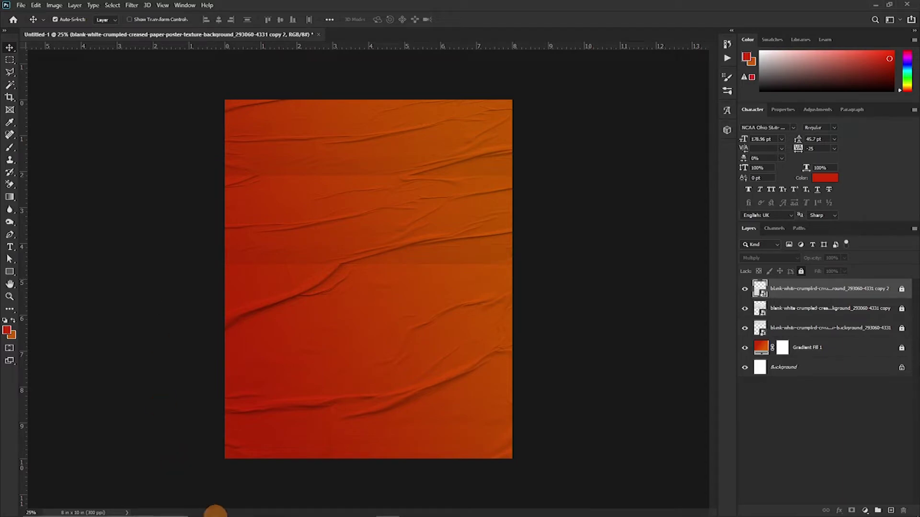
pyautogui.moveTo(232, 514)
pyautogui.click(274, 509)
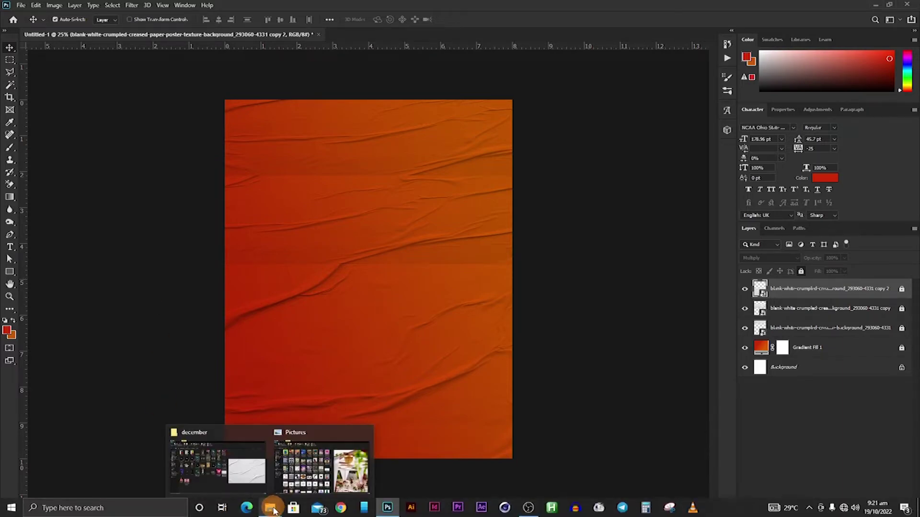
pyautogui.click(187, 445)
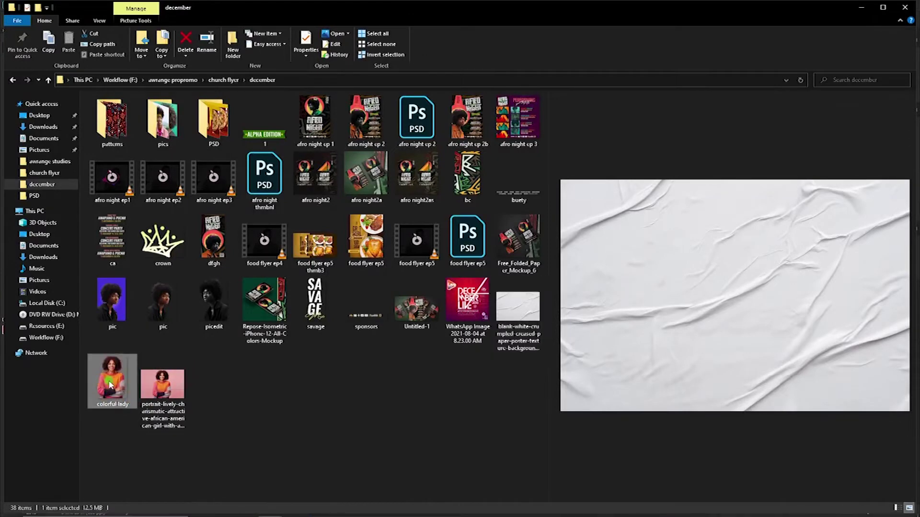
pyautogui.click(158, 394)
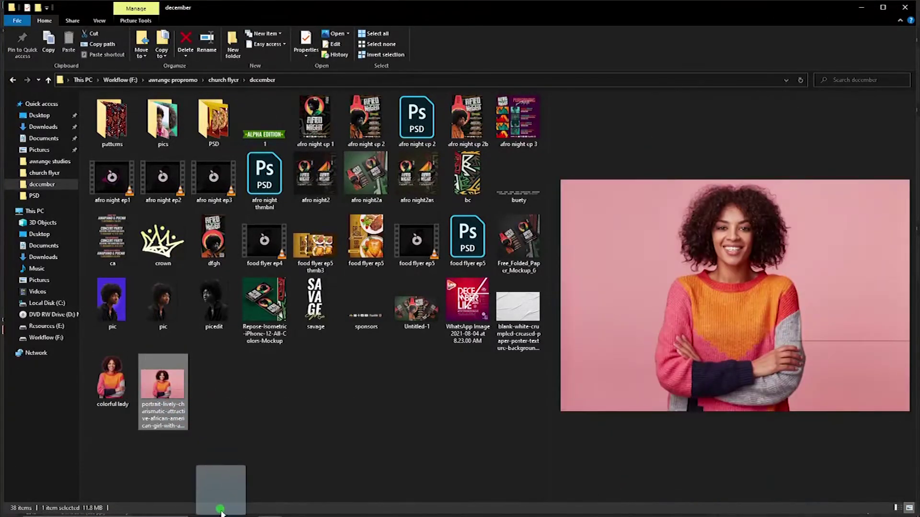
pyautogui.moveTo(319, 512)
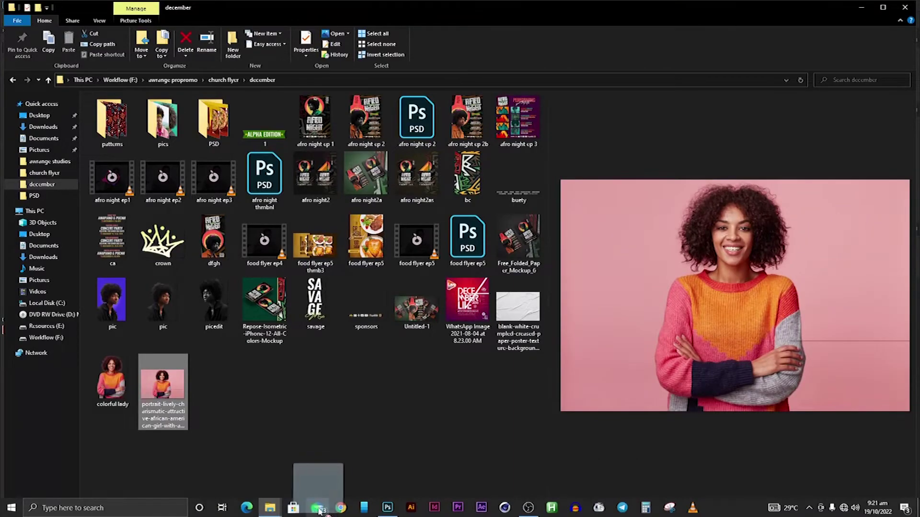
pyautogui.click(387, 508)
pyautogui.moveTo(449, 11); pyautogui.dragTo(476, 26)
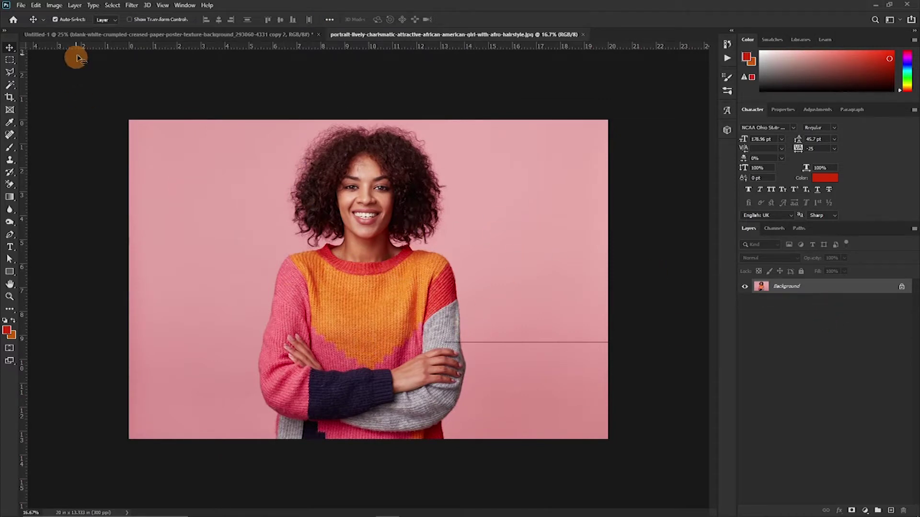
# Select the woman with Select Subject, copy the selection to a new layer, and hide the Background layer.
pyautogui.click(115, 6)
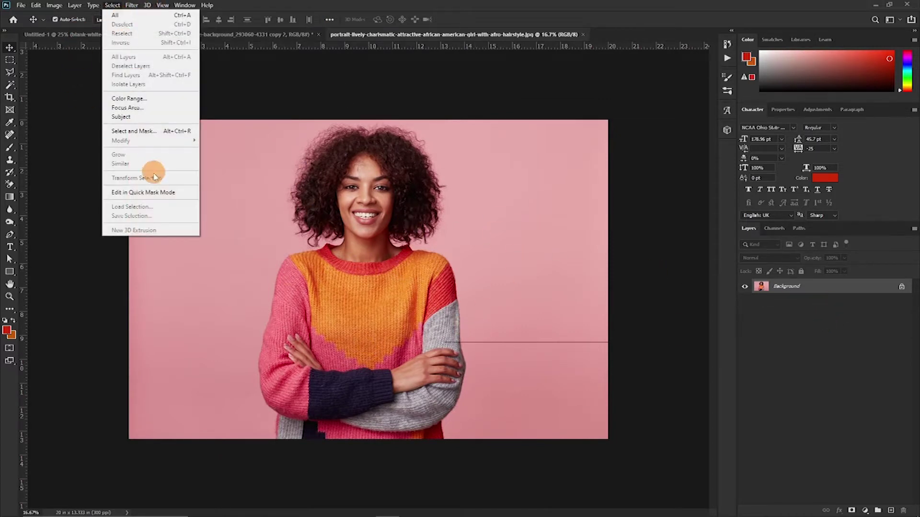
pyautogui.click(123, 112)
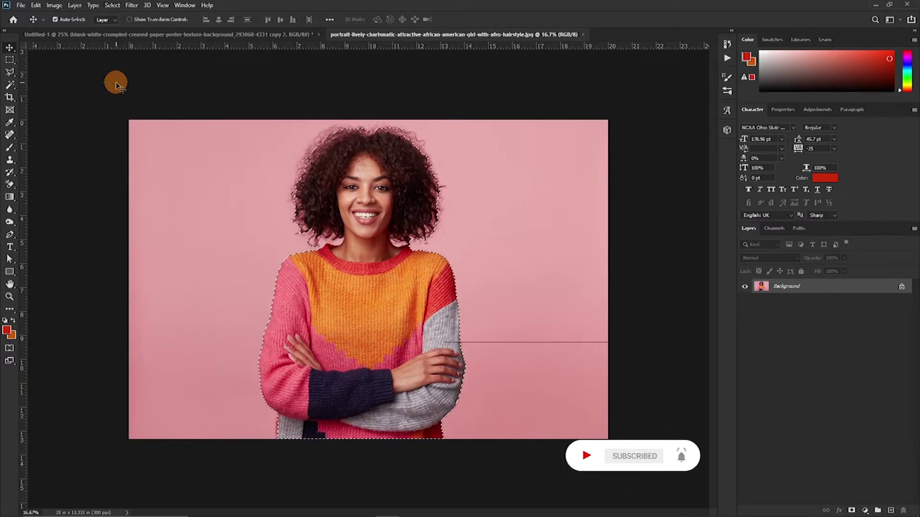
pyautogui.hotkey('ctrl', 'j')
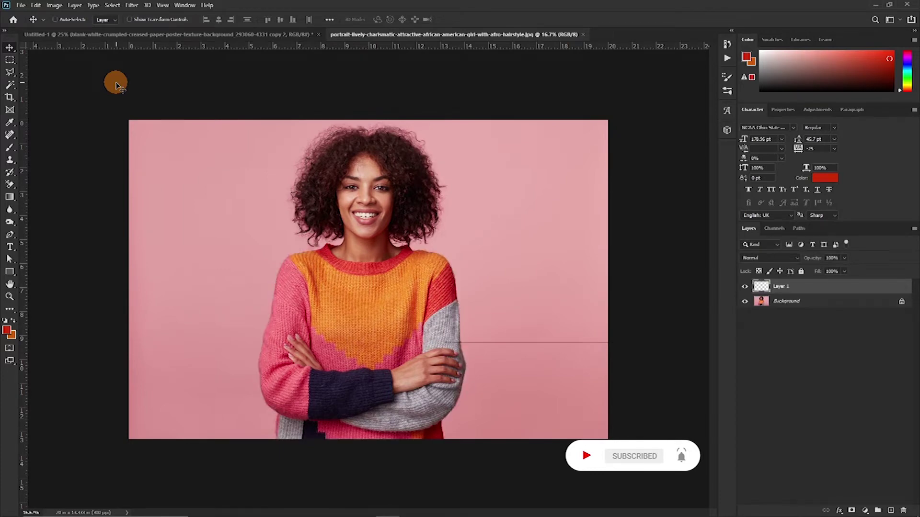
pyautogui.click(744, 302)
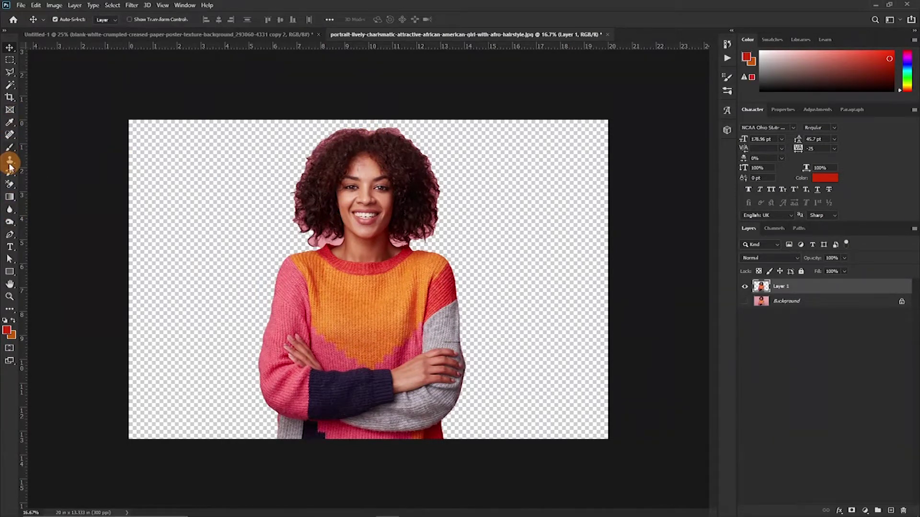
# Activate the Background Eraser Tool for cleaning the hair edges and sample the pink backdrop as the foreground color.
pyautogui.click(10, 184)
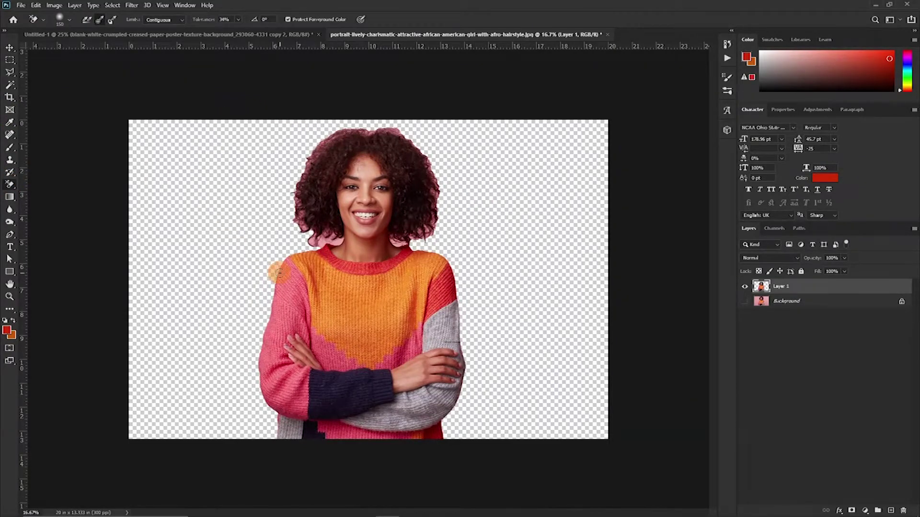
pyautogui.hotkey('ctrl', '+')
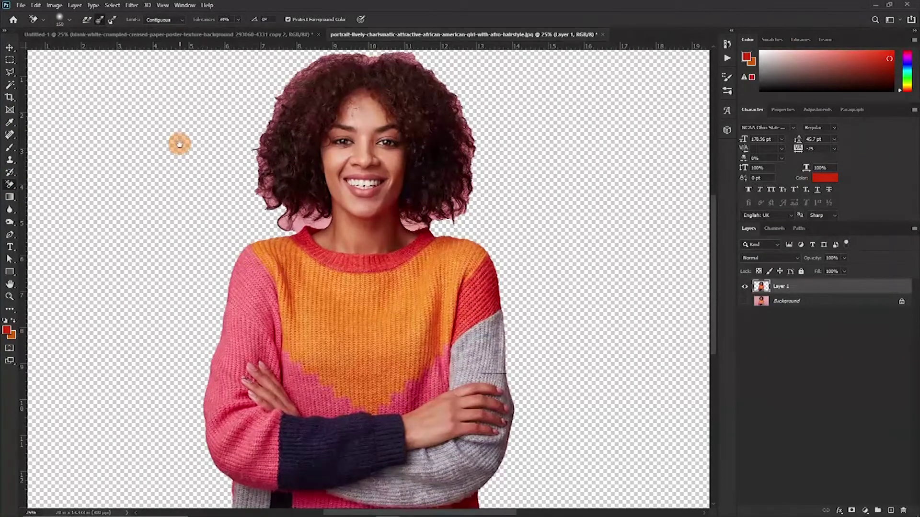
pyautogui.moveTo(179, 144); pyautogui.dragTo(232, 218)
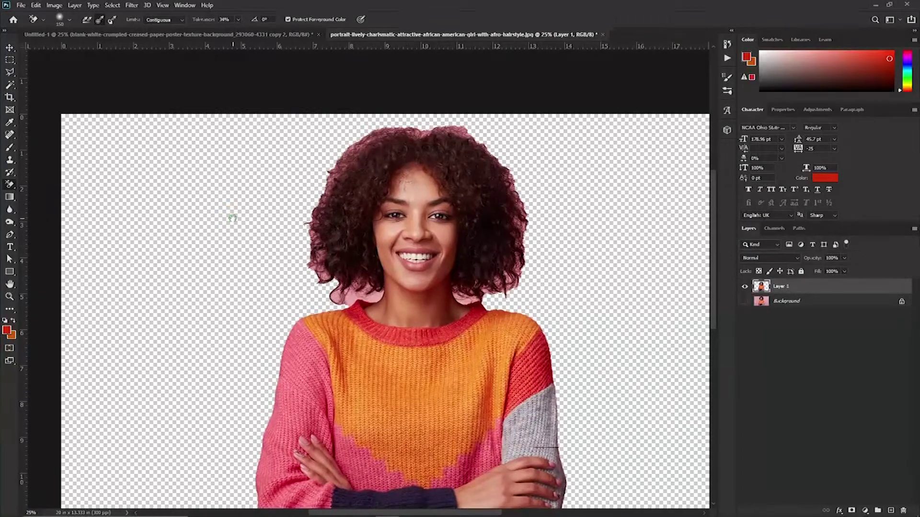
pyautogui.click(14, 190)
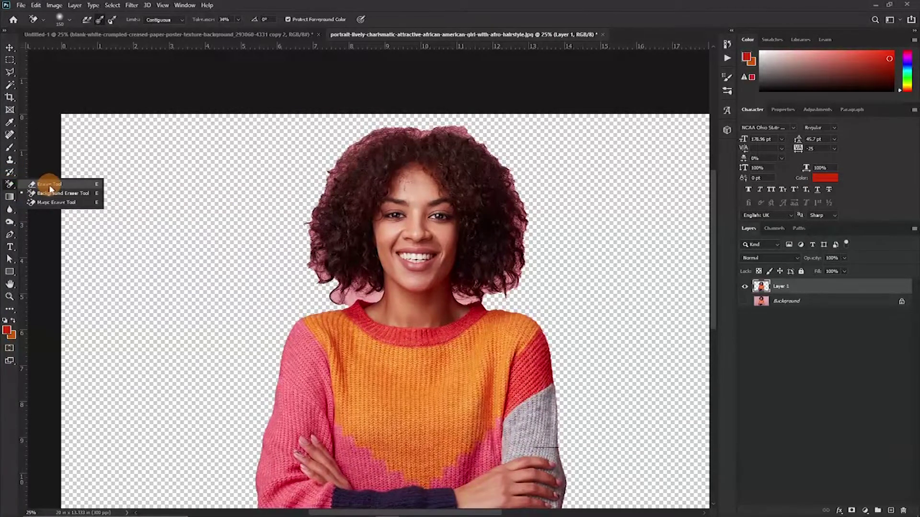
pyautogui.click(38, 186)
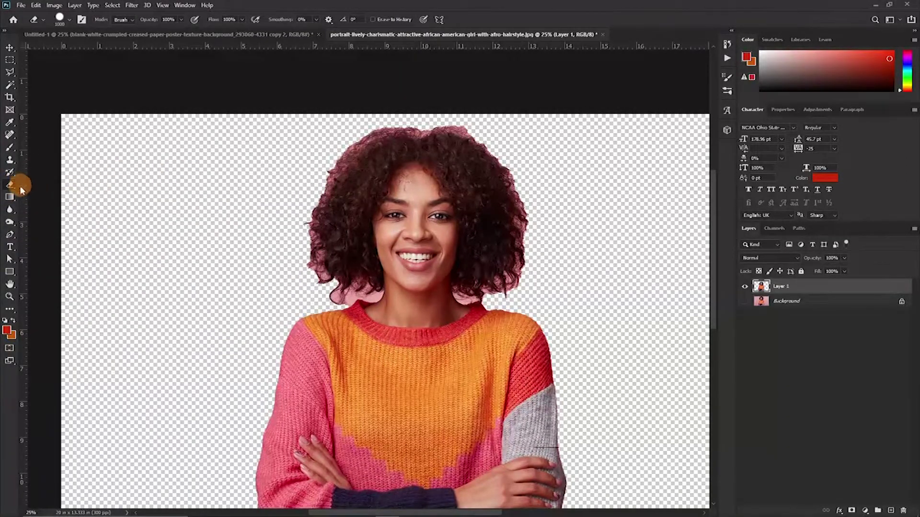
pyautogui.rightClick(15, 192)
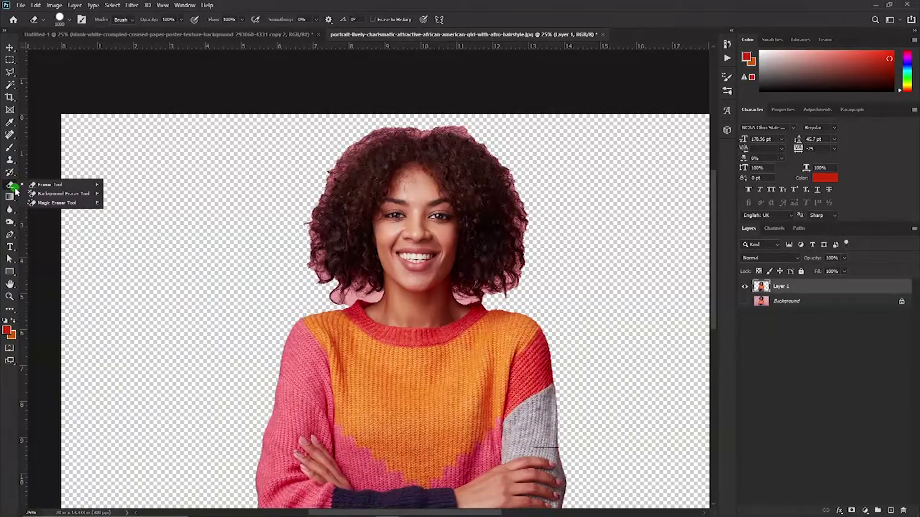
pyautogui.click(51, 196)
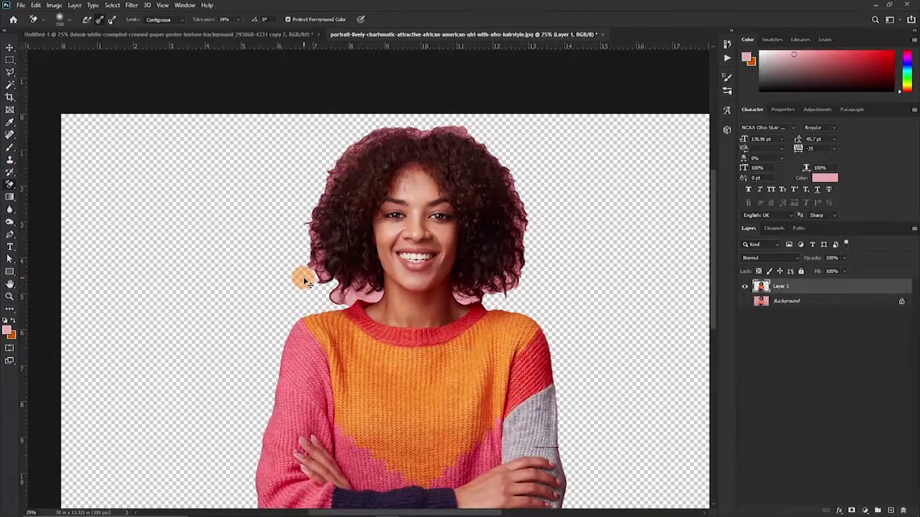
# Try the Background Eraser on the woman's teeth and inspect the erased areas up close.
pyautogui.scroll(4, 305, 280)
pyautogui.scroll(2, 297, 276)
pyautogui.scroll(-2, 293, 282)
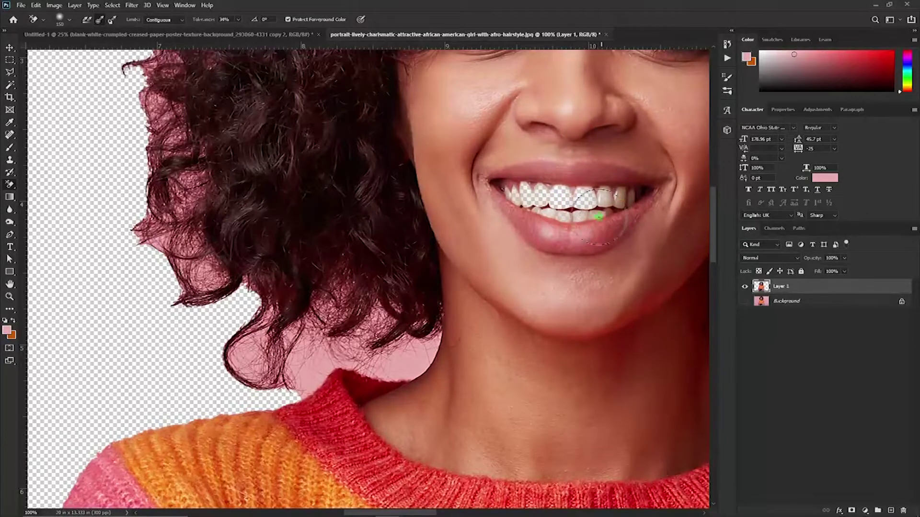
pyautogui.moveTo(560, 209)
pyautogui.mouseDown()
pyautogui.moveTo(533, 196)
pyautogui.moveTo(526, 213)
pyautogui.moveTo(560, 221)
pyautogui.mouseUp()
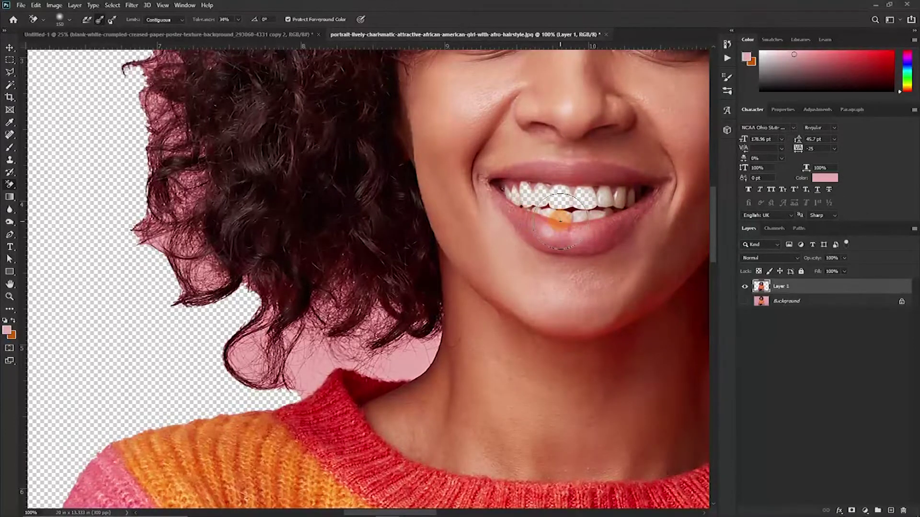
pyautogui.hotkey('ctrl', '-')
pyautogui.hotkey('ctrl', '+')
pyautogui.hotkey('ctrl', '+')
pyautogui.hotkey('ctrl', '+')
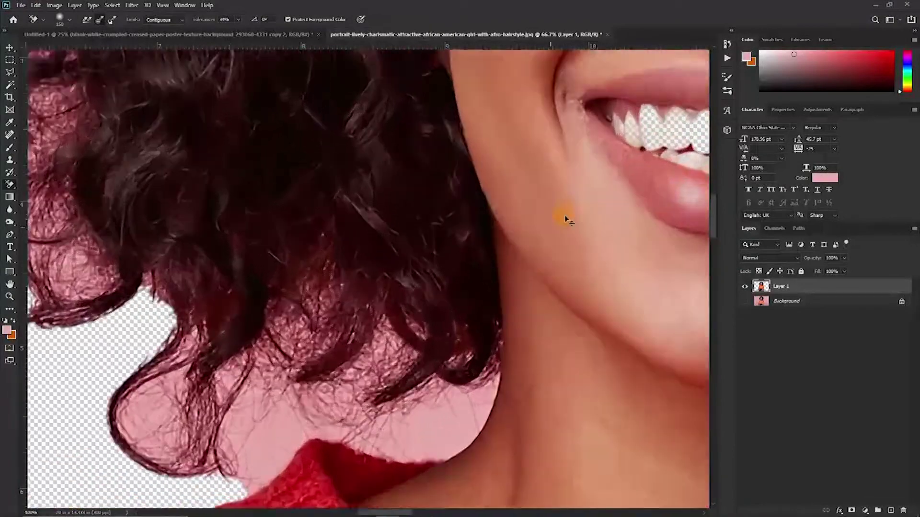
pyautogui.moveTo(457, 263); pyautogui.dragTo(192, 379)
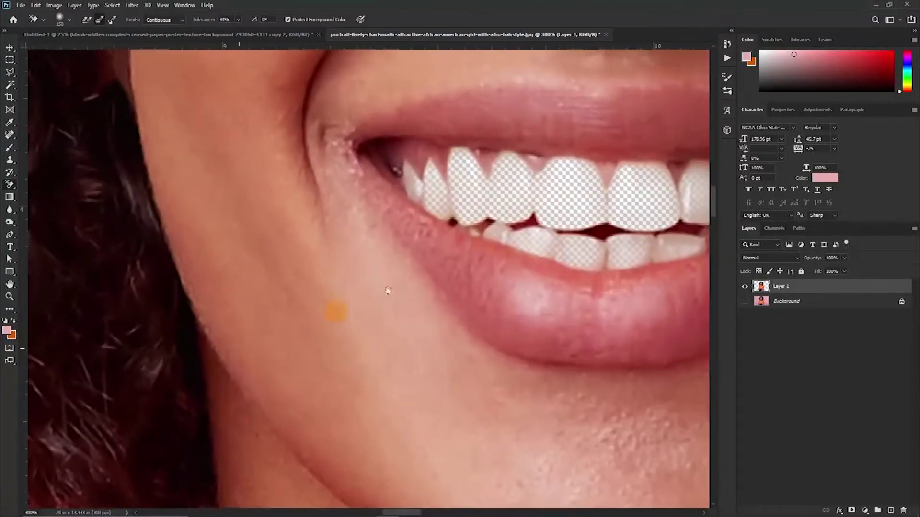
pyautogui.moveTo(480, 183); pyautogui.dragTo(528, 162)
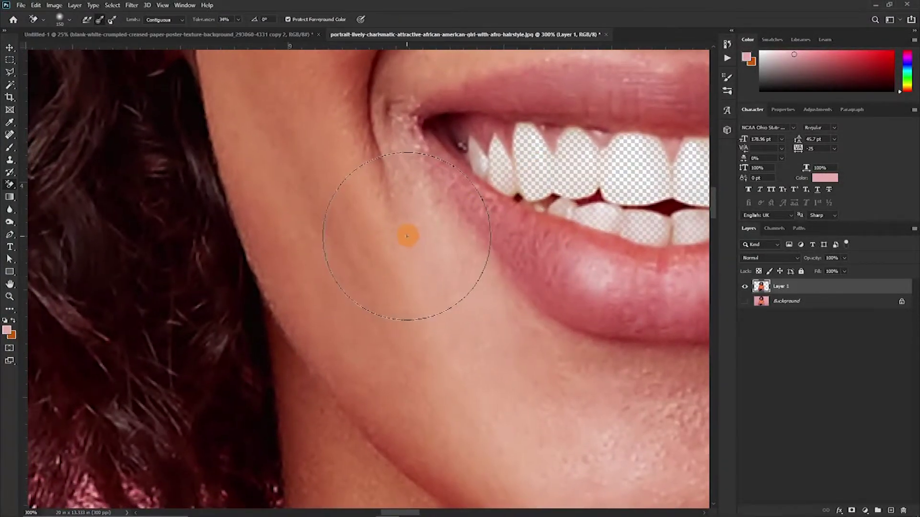
pyautogui.hotkey('ctrl', '-')
pyautogui.hotkey('ctrl', '-')
pyautogui.hotkey('ctrl', '-')
pyautogui.hotkey('ctrl', '-')
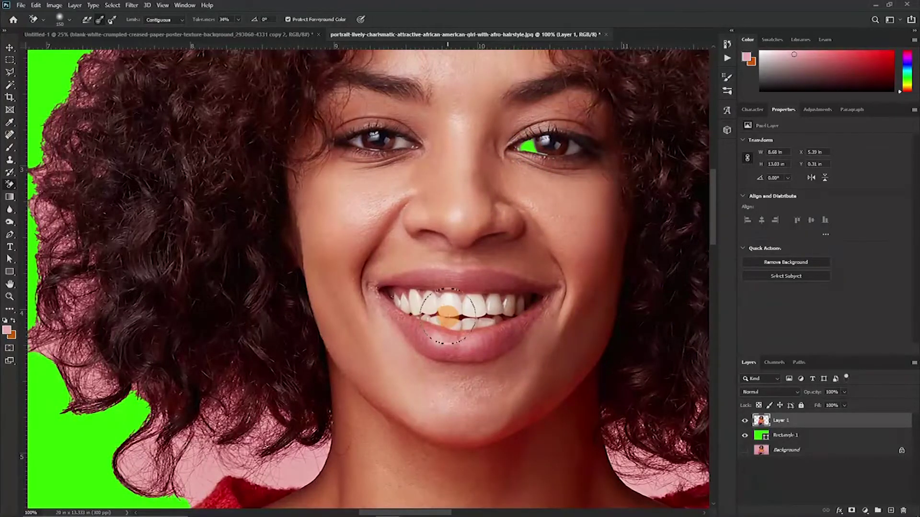
# Brush the Background Eraser across the woman's upper teeth with the green rectangle layer behind the cut-out.
pyautogui.moveTo(441, 306)
pyautogui.mouseDown()
pyautogui.moveTo(479, 307)
pyautogui.moveTo(464, 316)
pyautogui.mouseUp()
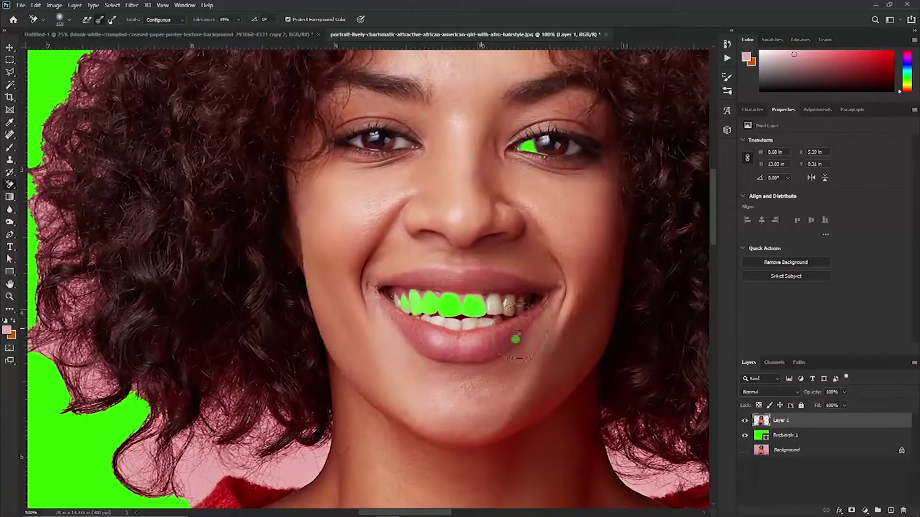
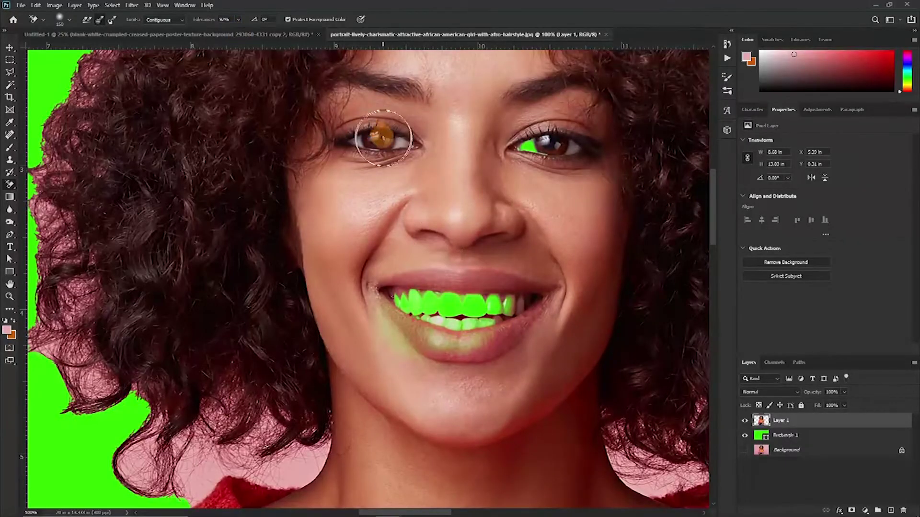
# Try the Background Eraser across the woman's eye, cheek and nose, and undo the strokes.
pyautogui.moveTo(399, 143)
pyautogui.mouseDown()
pyautogui.moveTo(459, 129)
pyautogui.moveTo(486, 167)
pyautogui.moveTo(450, 219)
pyautogui.mouseUp()
pyautogui.moveTo(379, 187)
pyautogui.mouseDown()
pyautogui.moveTo(316, 143)
pyautogui.moveTo(369, 205)
pyautogui.mouseUp()
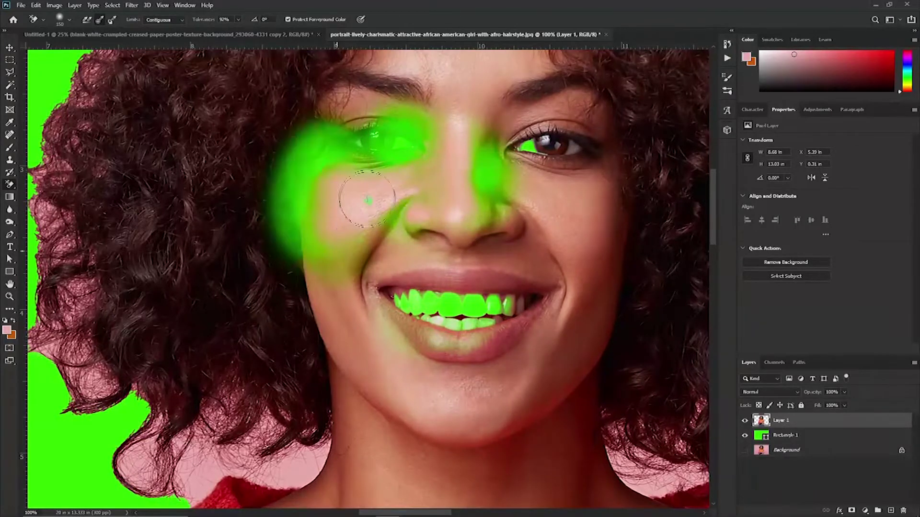
pyautogui.moveTo(331, 177)
pyautogui.mouseDown()
pyautogui.moveTo(266, 164)
pyautogui.moveTo(222, 174)
pyautogui.moveTo(192, 132)
pyautogui.moveTo(140, 183)
pyautogui.moveTo(286, 272)
pyautogui.mouseUp()
pyautogui.hotkey('ctrl', 'z')
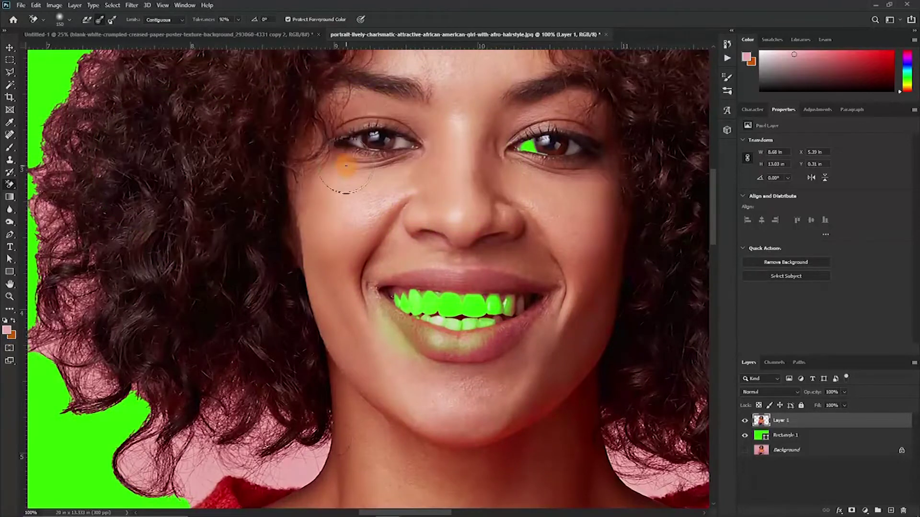
# Set the Background Eraser tolerance to 11% and erase the pink backdrop between the lower curls and the sweater collar.
pyautogui.moveTo(197, 21); pyautogui.dragTo(218, 26)
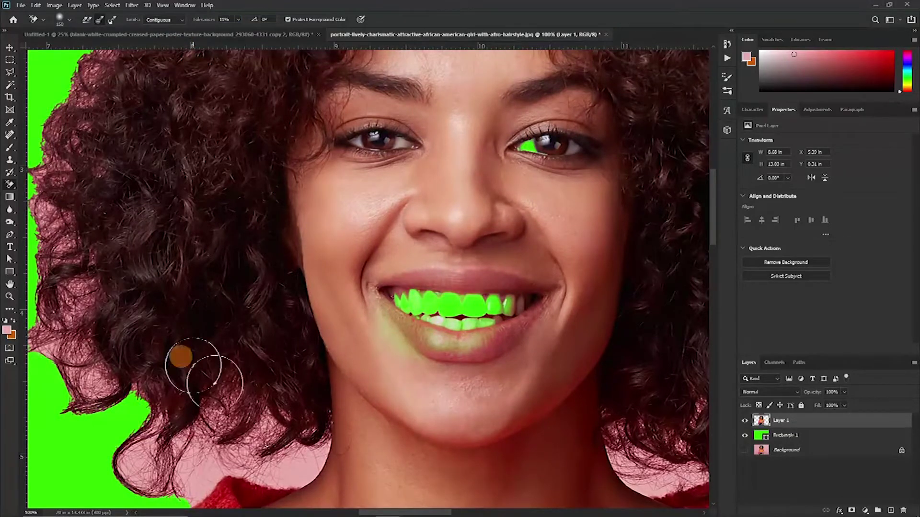
pyautogui.scroll(-3, 220, 488)
pyautogui.moveTo(186, 365); pyautogui.dragTo(266, 292)
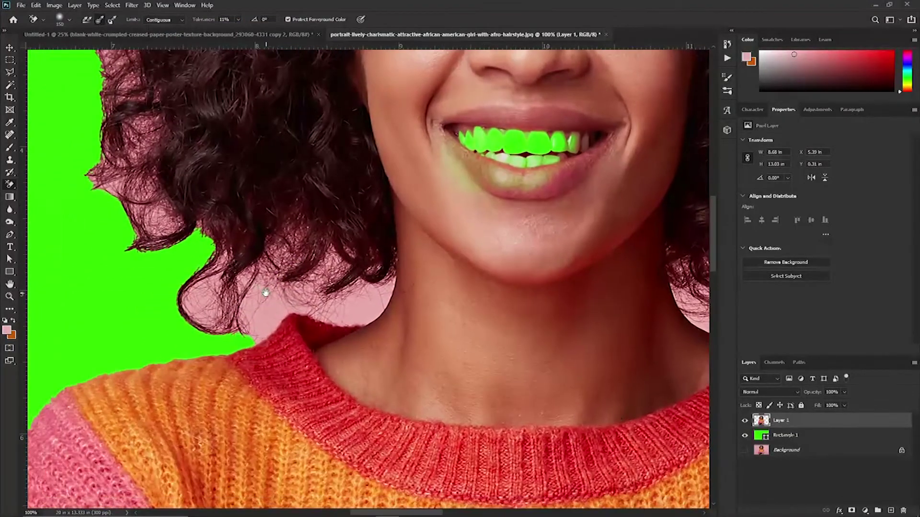
pyautogui.moveTo(269, 324)
pyautogui.mouseDown()
pyautogui.moveTo(419, 311)
pyautogui.moveTo(368, 310)
pyautogui.mouseUp()
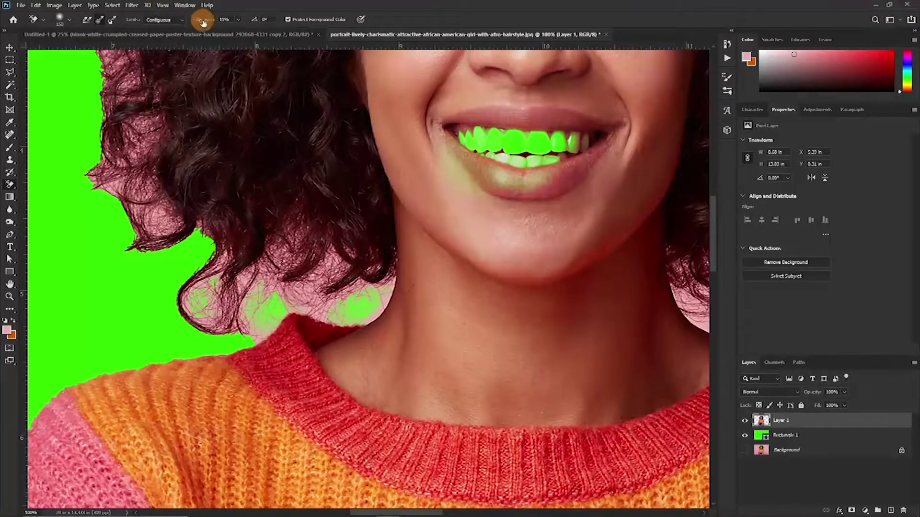
# Set the Background Eraser tolerance to 25% and erase the pink backdrop showing through the curls along the outer hair edge.
pyautogui.moveTo(211, 19); pyautogui.dragTo(213, 20)
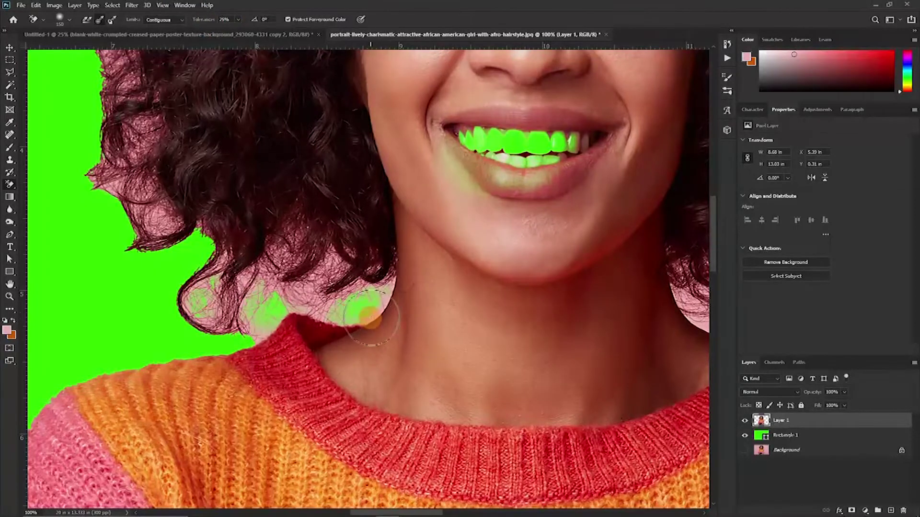
pyautogui.moveTo(165, 211)
pyautogui.mouseDown()
pyautogui.moveTo(160, 206)
pyautogui.moveTo(161, 216)
pyautogui.mouseUp()
pyautogui.click(132, 167)
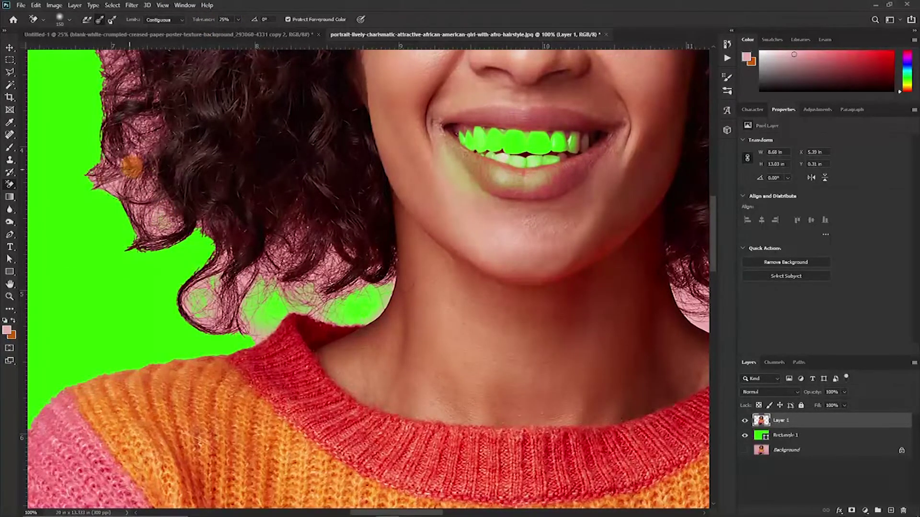
pyautogui.moveTo(105, 225)
pyautogui.mouseDown()
pyautogui.moveTo(143, 51)
pyautogui.moveTo(120, 57)
pyautogui.moveTo(102, 78)
pyautogui.moveTo(158, 188)
pyautogui.moveTo(208, 126)
pyautogui.mouseUp()
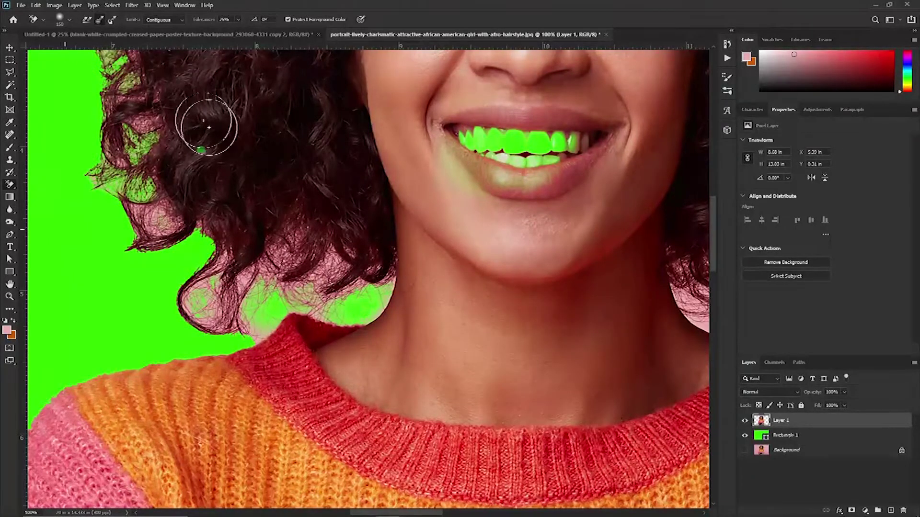
pyautogui.click(150, 214)
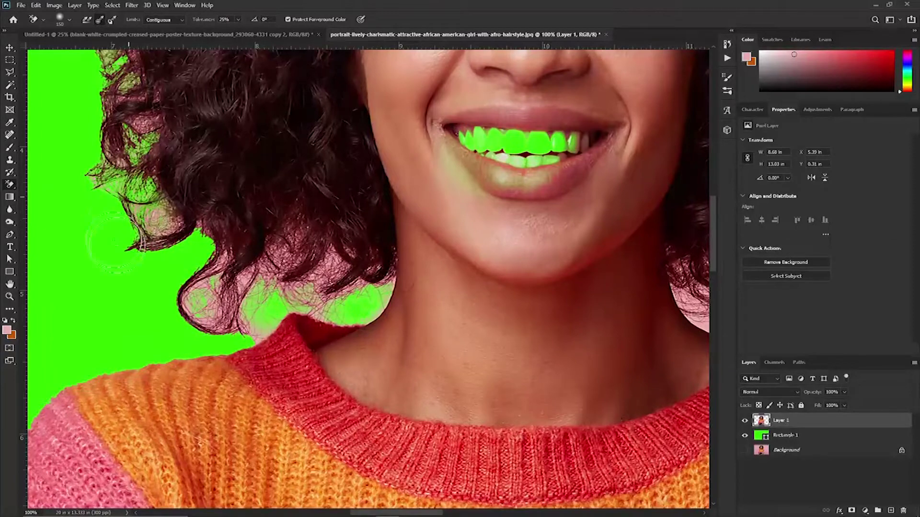
pyautogui.click(154, 234)
pyautogui.click(130, 144)
pyautogui.scroll(3, 110, 78)
pyautogui.moveTo(110, 77)
pyautogui.mouseDown()
pyautogui.moveTo(83, 228)
pyautogui.moveTo(115, 340)
pyautogui.moveTo(231, 356)
pyautogui.moveTo(220, 375)
pyautogui.moveTo(203, 367)
pyautogui.mouseUp()
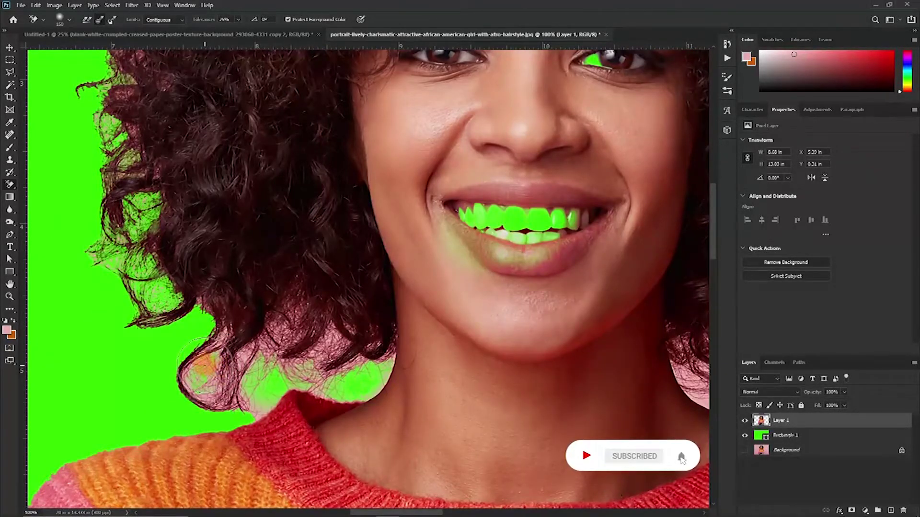
# Examine the erased hair edge at 300% magnification for remaining pink and the quality of the fine strands.
pyautogui.hotkey('ctrl', '+')
pyautogui.hotkey('ctrl', '+')
pyautogui.moveTo(107, 205); pyautogui.dragTo(288, 427)
pyautogui.click(268, 238)
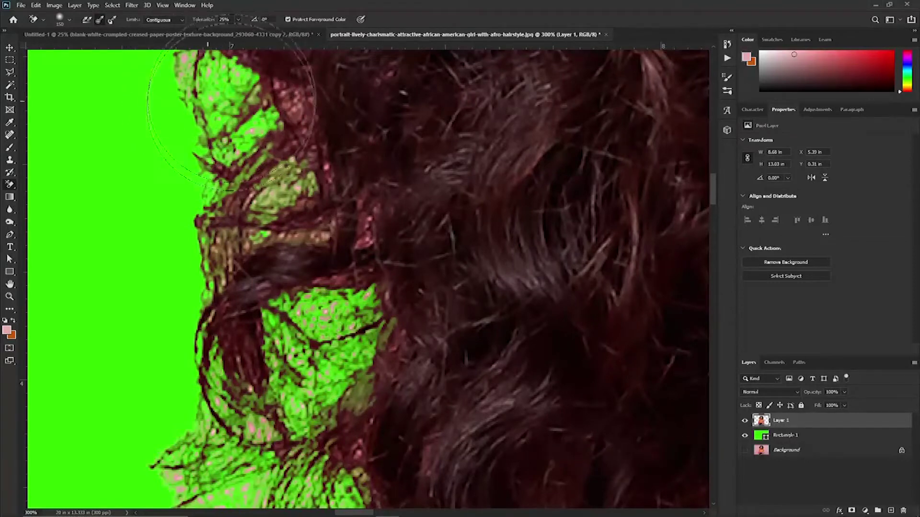
pyautogui.click(326, 146)
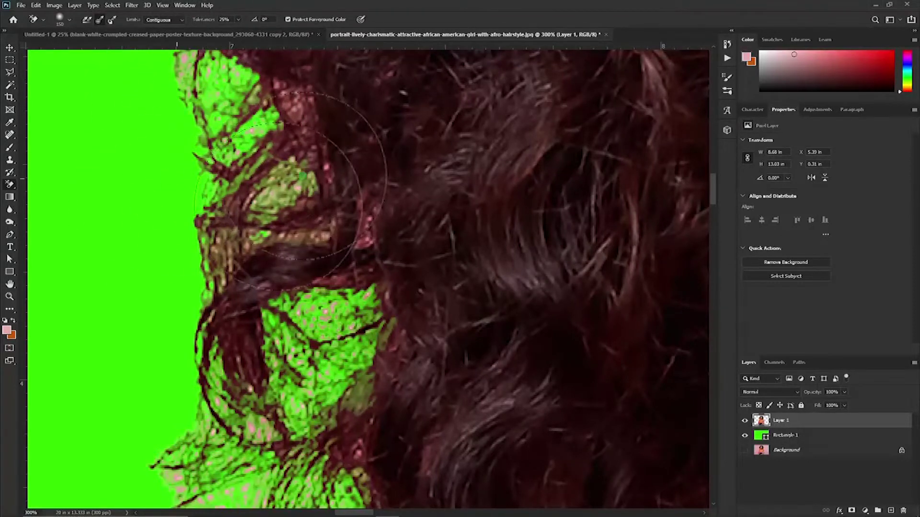
pyautogui.click(300, 187)
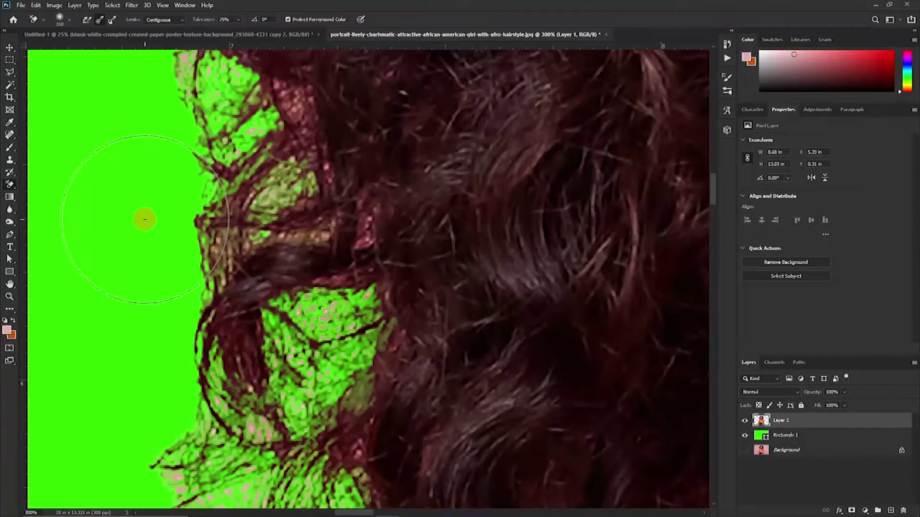
pyautogui.hotkey('ctrl', '-')
pyautogui.hotkey('ctrl', '-')
pyautogui.hotkey('ctrl', '-')
pyautogui.hotkey('ctrl', '-')
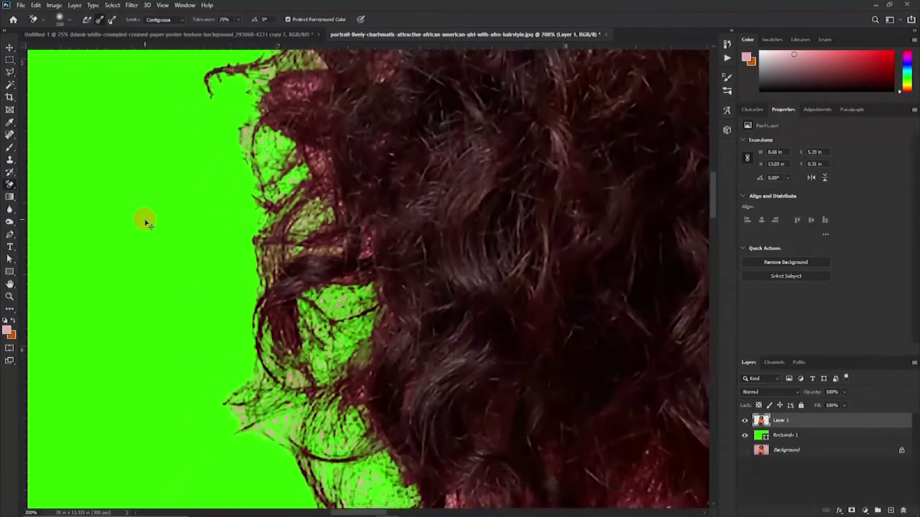
pyautogui.click(435, 288)
# Close the woman's portrait document and return to the flyer.
pyautogui.click(606, 35)
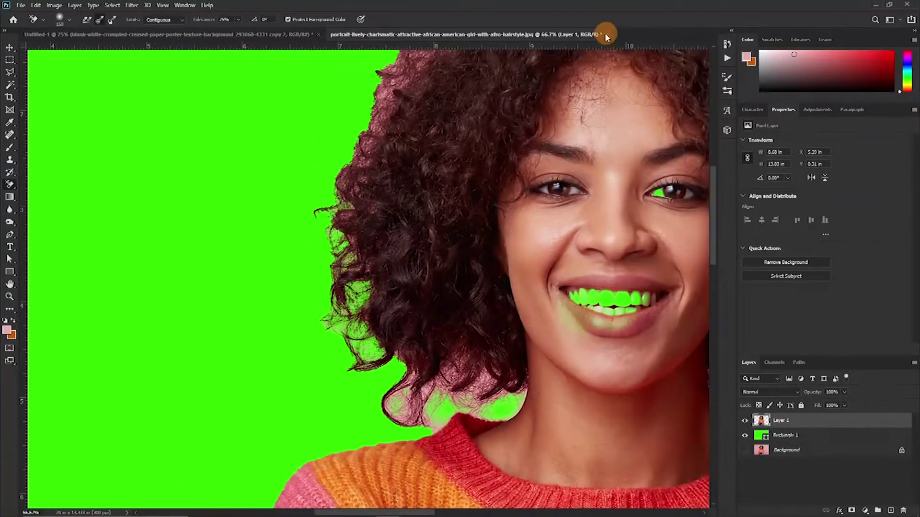
pyautogui.click(493, 193)
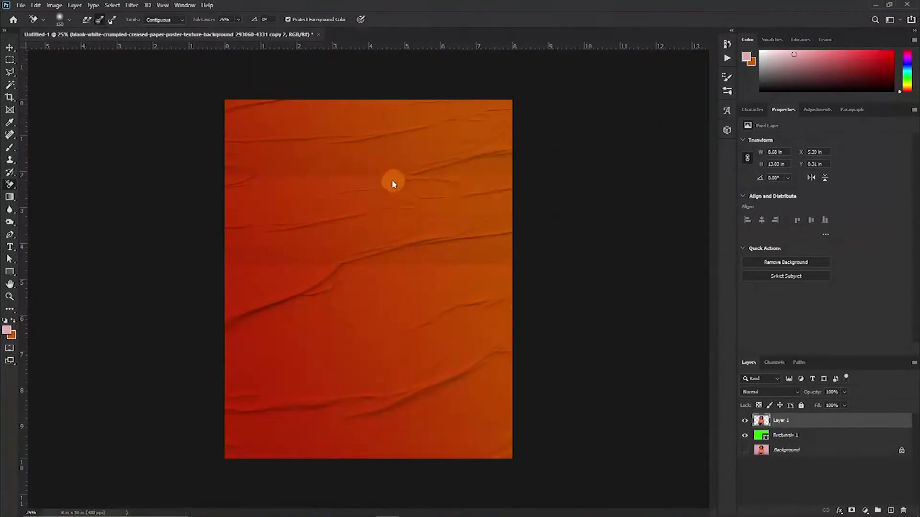
pyautogui.click(313, 160)
pyautogui.click(488, 201)
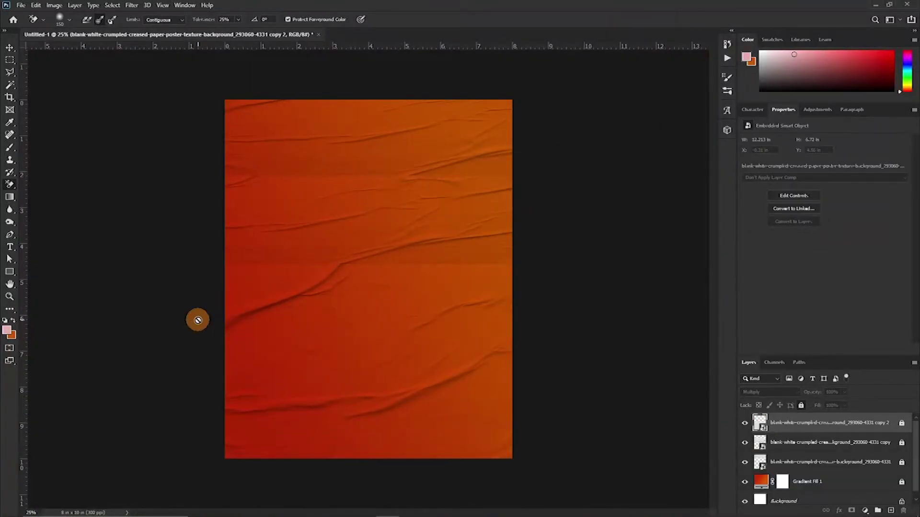
# Place the colorful lady image from the december folder into the flyer and shift it about 1.33 in toward the left edge.
pyautogui.press('v')
pyautogui.moveTo(192, 510)
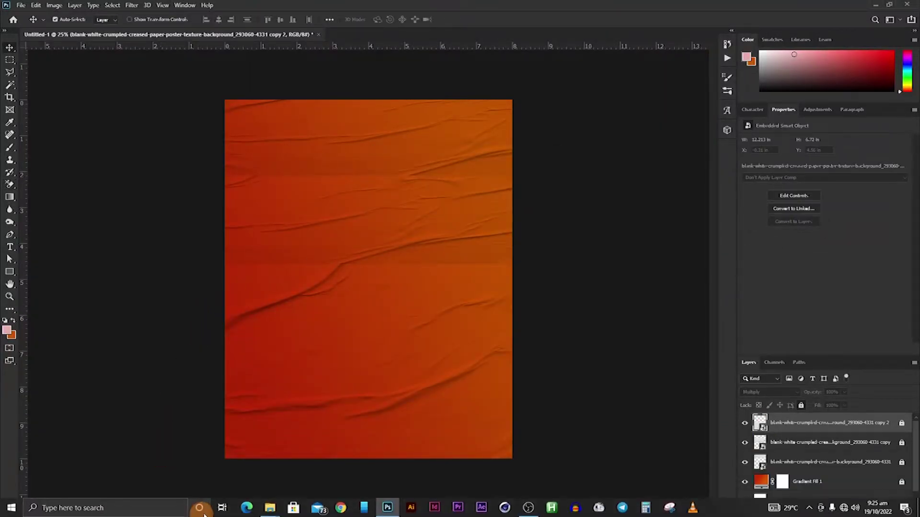
pyautogui.click(267, 509)
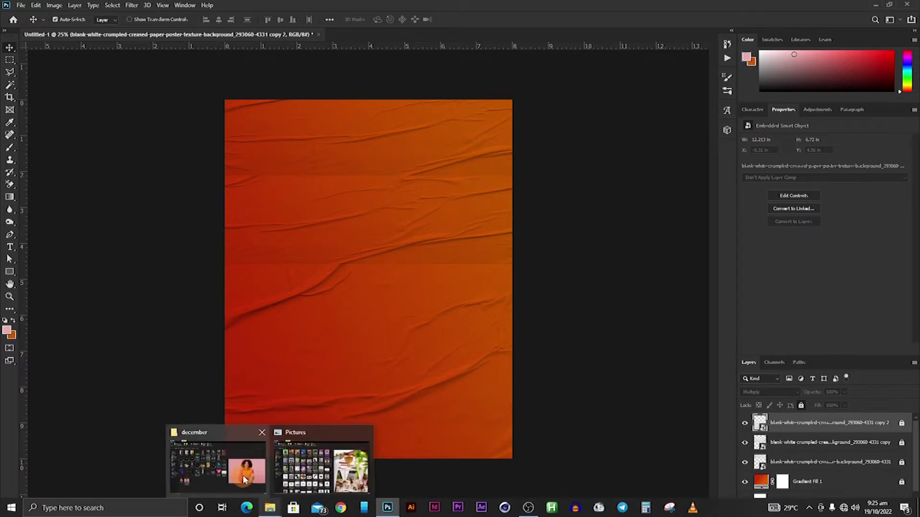
pyautogui.click(215, 453)
pyautogui.moveTo(105, 381); pyautogui.dragTo(278, 310)
pyautogui.moveTo(372, 318); pyautogui.dragTo(324, 323)
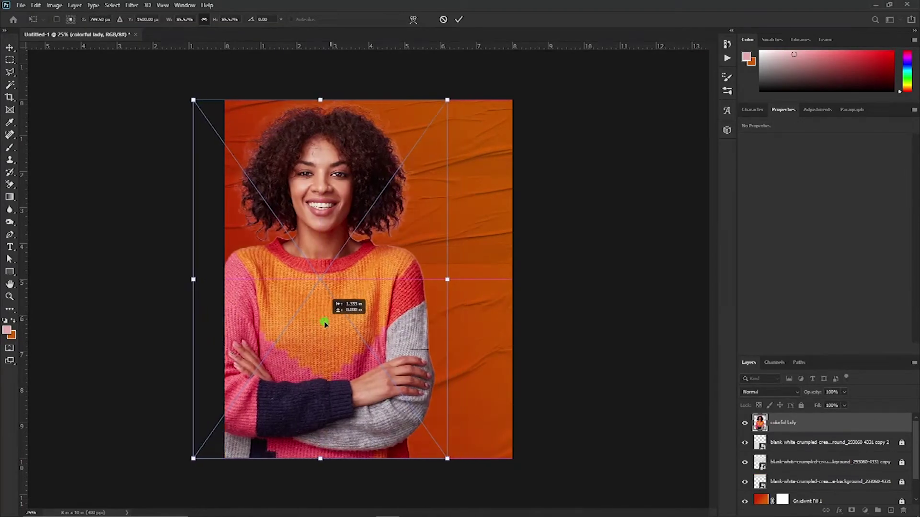
pyautogui.hotkey('ctrl', '+')
pyautogui.hotkey('ctrl', '+')
pyautogui.hotkey('ctrl', '+')
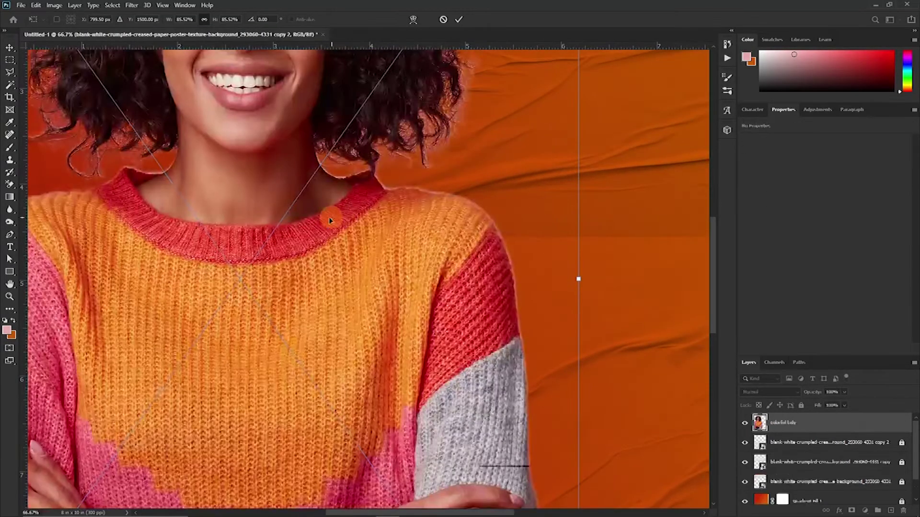
pyautogui.moveTo(306, 311); pyautogui.dragTo(282, 417)
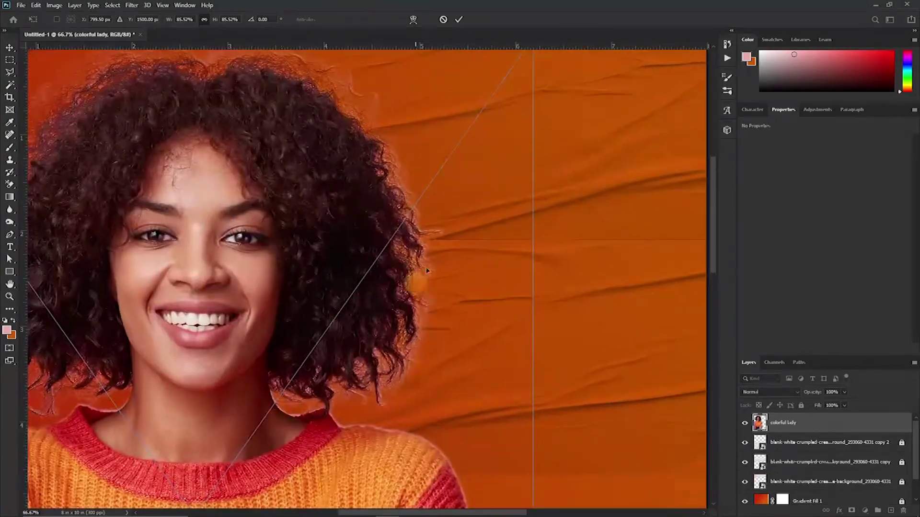
pyautogui.click(459, 20)
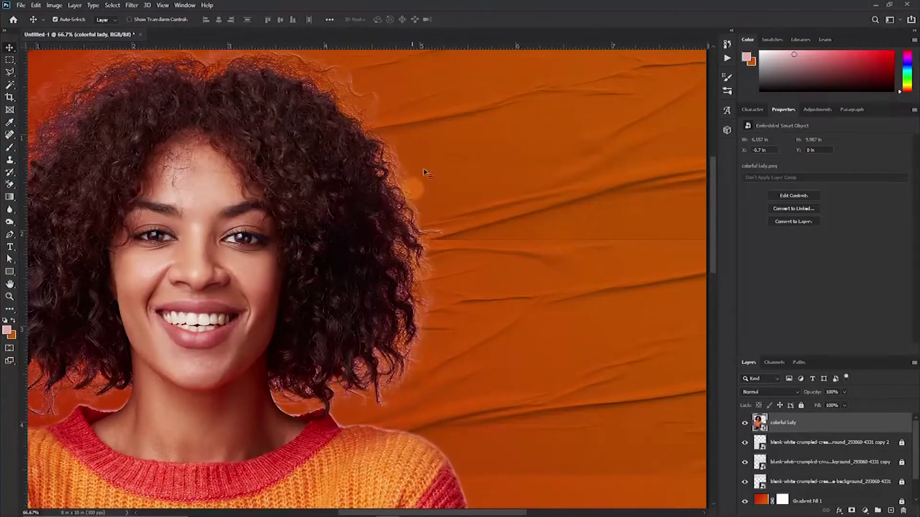
# Scale the colorful lady cut-out down to 82.62%, keeping it anchored at the flyer's lower-left side.
pyautogui.moveTo(301, 106); pyautogui.dragTo(453, 163)
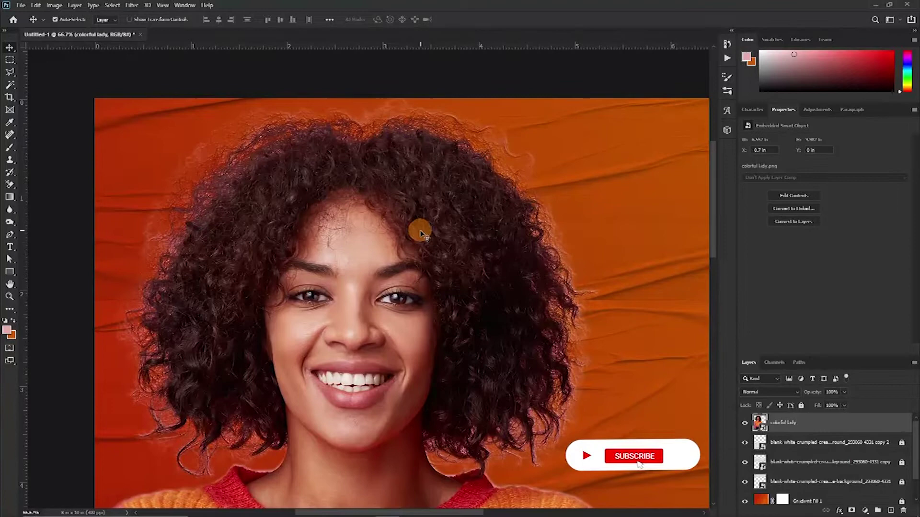
pyautogui.scroll(-3, 419, 233)
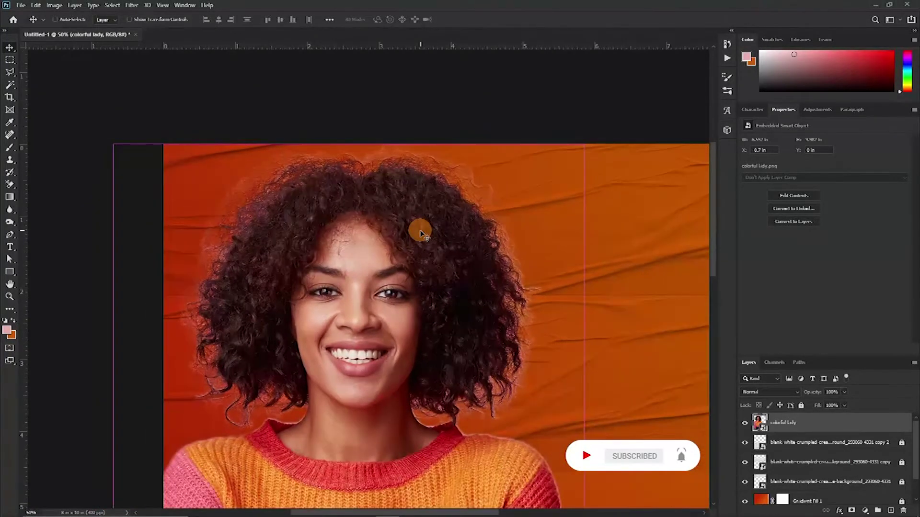
pyautogui.hotkey('ctrl', 't')
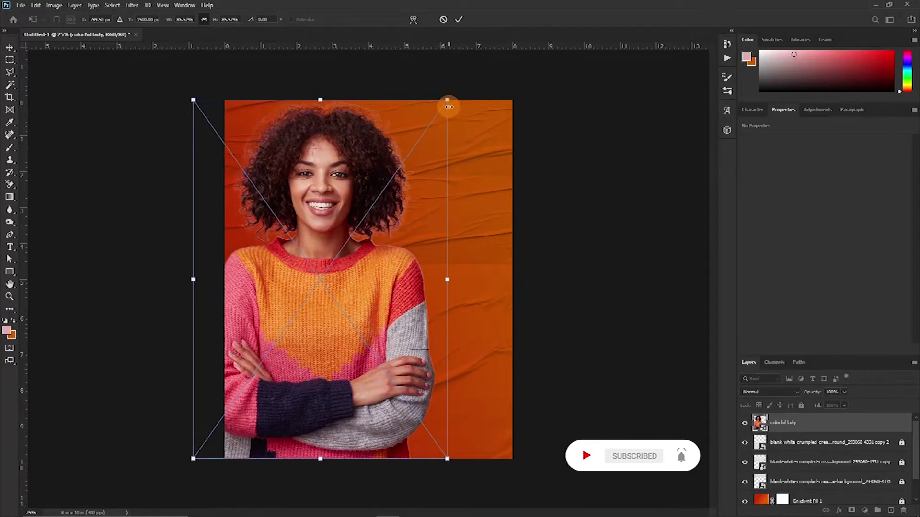
pyautogui.moveTo(448, 98); pyautogui.dragTo(437, 110)
pyautogui.click(583, 220)
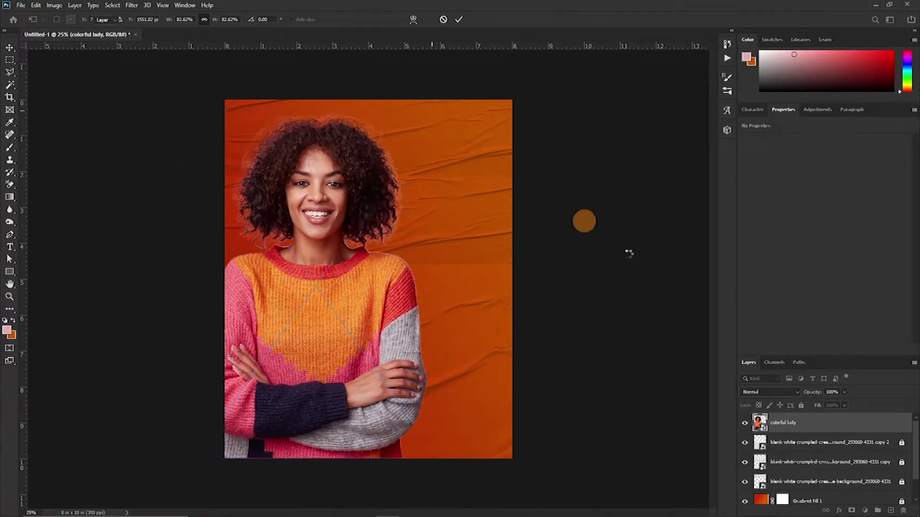
# Duplicate the colorful lady layer directly above the original.
pyautogui.moveTo(801, 425); pyautogui.dragTo(768, 437)
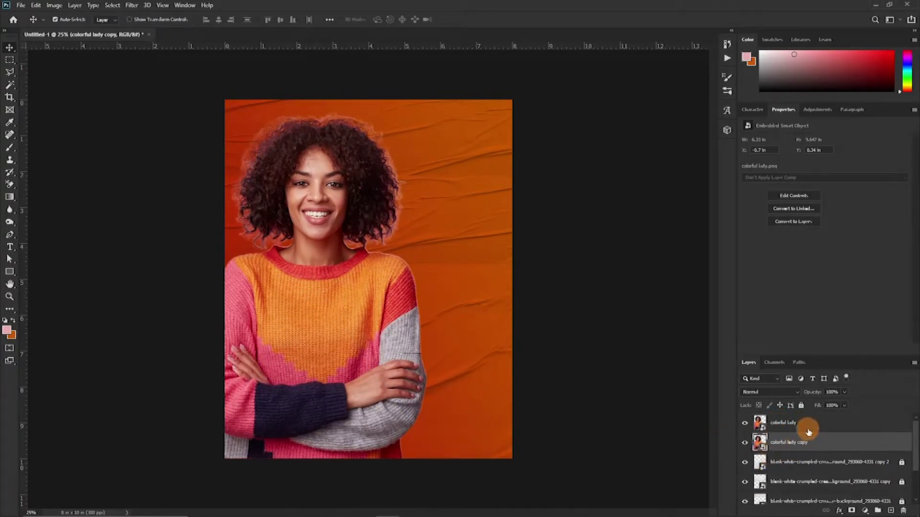
pyautogui.hotkey('ctrl', 'z')
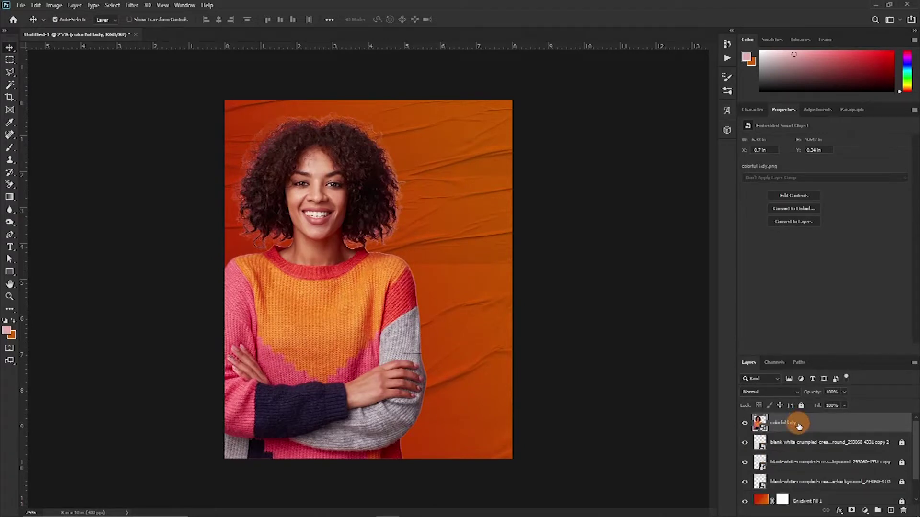
pyautogui.hotkey('ctrl', 'j')
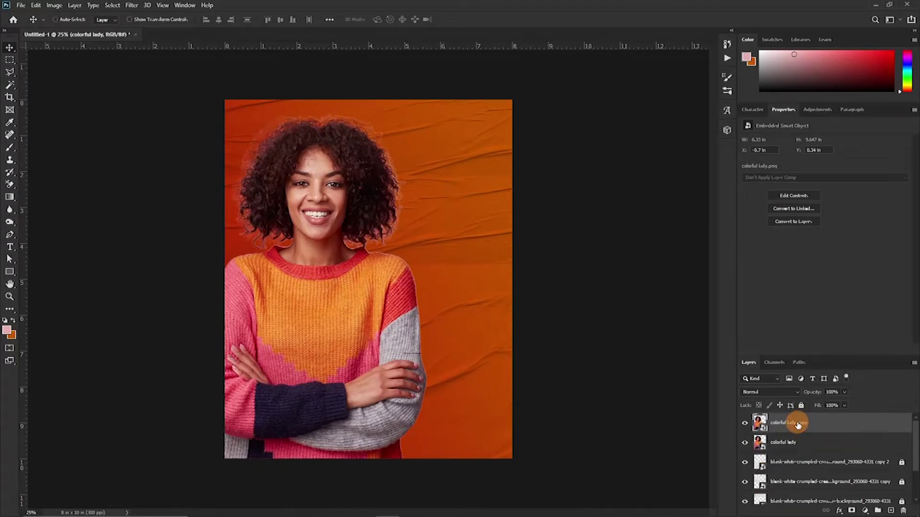
# Hide the colorful lady copy layer and set the original colorful lady layer's blend mode to Multiply after trying Soft Light.
pyautogui.click(794, 442)
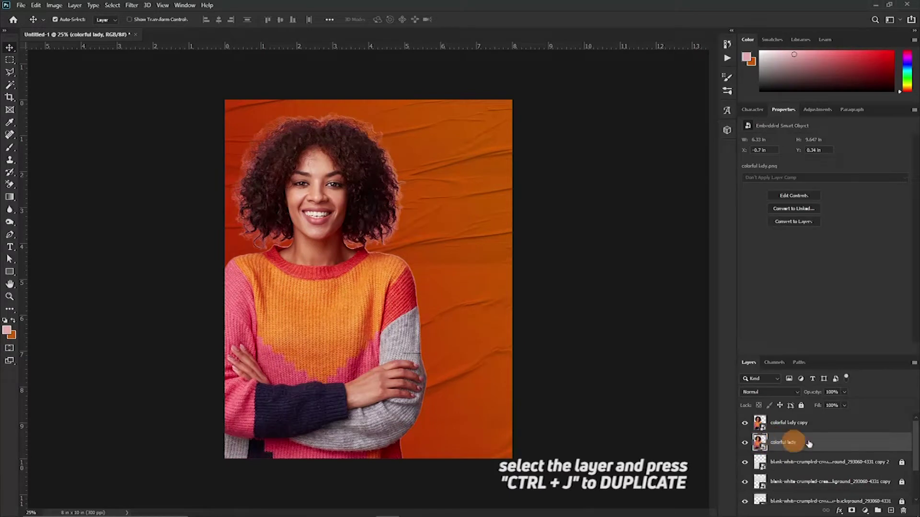
pyautogui.click(763, 396)
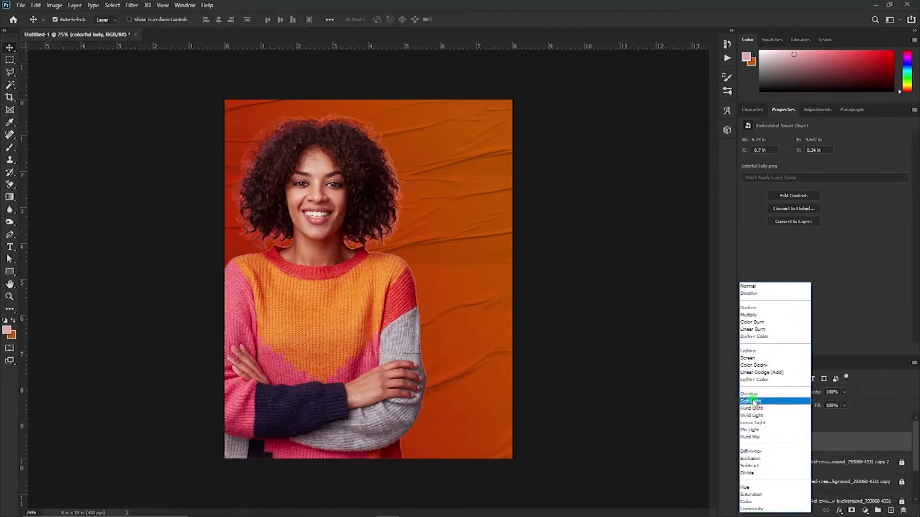
pyautogui.click(755, 401)
pyautogui.click(745, 423)
pyautogui.click(770, 443)
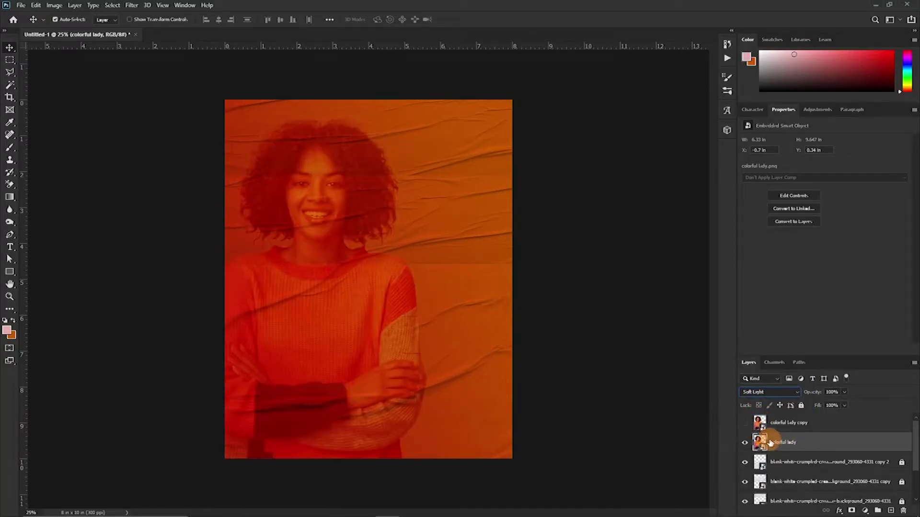
pyautogui.click(766, 396)
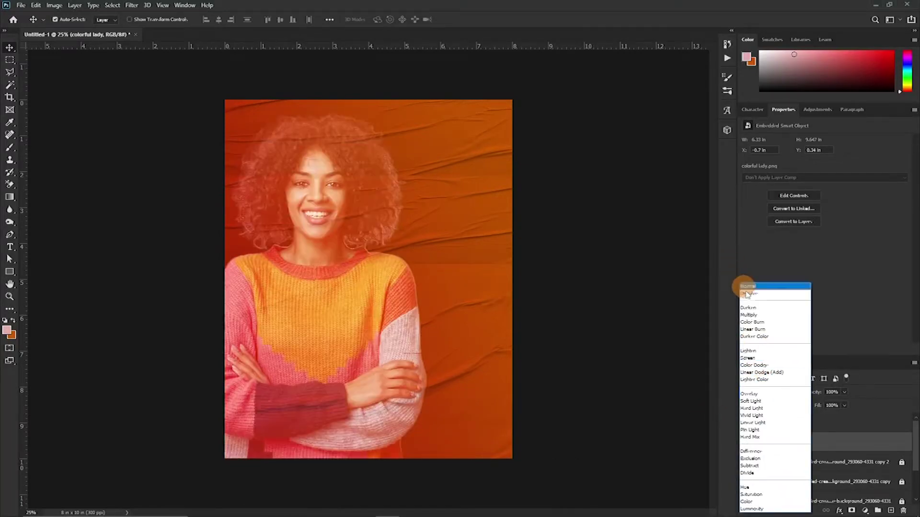
pyautogui.click(751, 316)
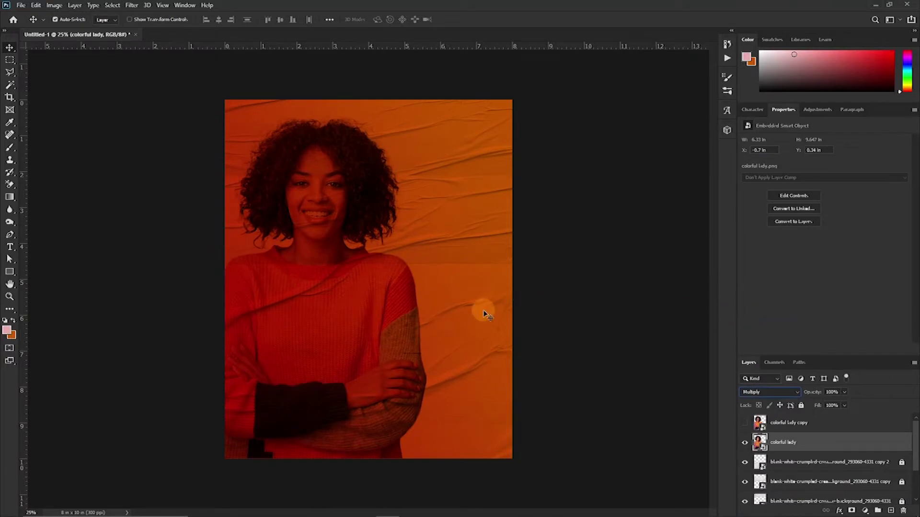
# Examine the multiplied lady's hair edges against the textured background up close along the curls.
pyautogui.scroll(5, 426, 316)
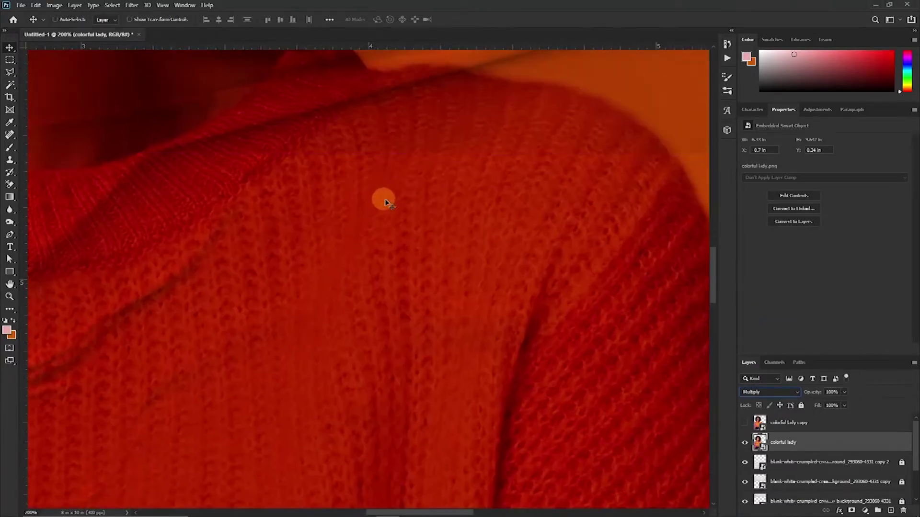
pyautogui.moveTo(416, 155); pyautogui.dragTo(423, 374)
pyautogui.moveTo(394, 192); pyautogui.dragTo(362, 352)
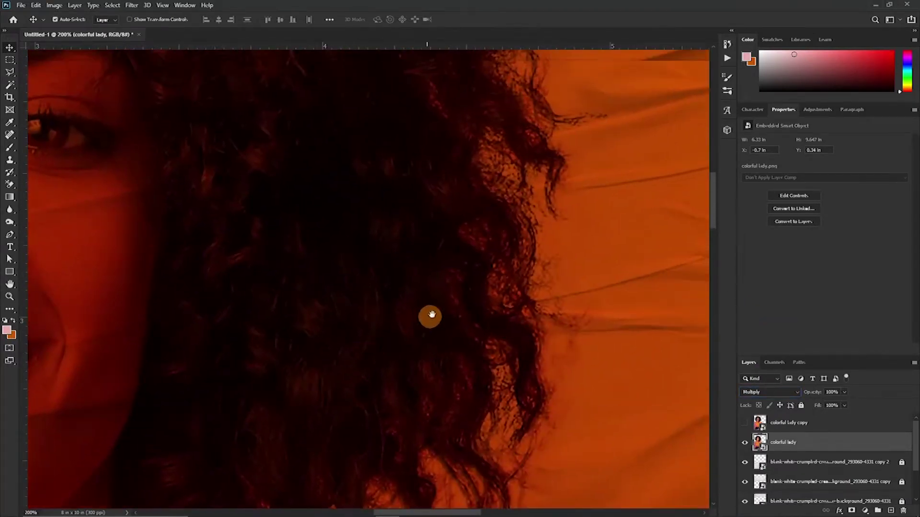
pyautogui.moveTo(397, 269); pyautogui.dragTo(378, 420)
pyautogui.moveTo(383, 178); pyautogui.dragTo(376, 378)
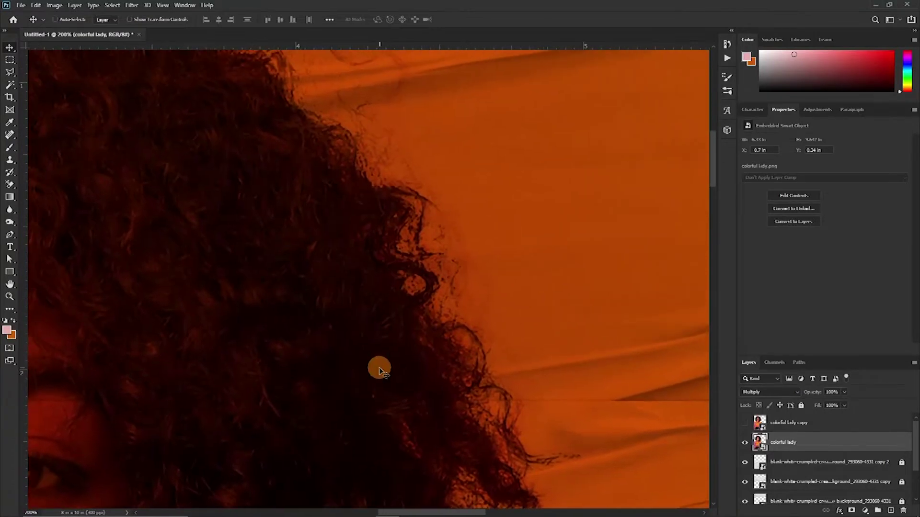
pyautogui.scroll(-5, 379, 369)
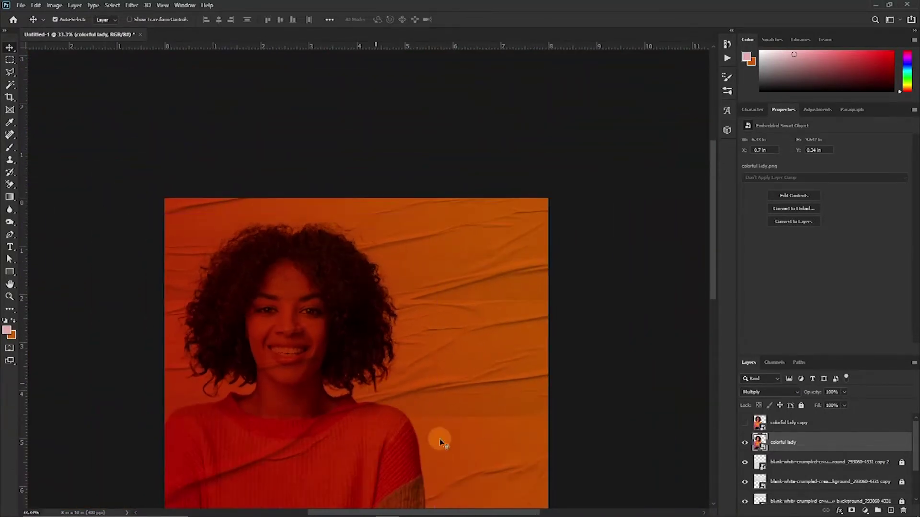
# Show the colorful lady copy layer and add an empty white layer mask to it.
pyautogui.click(745, 424)
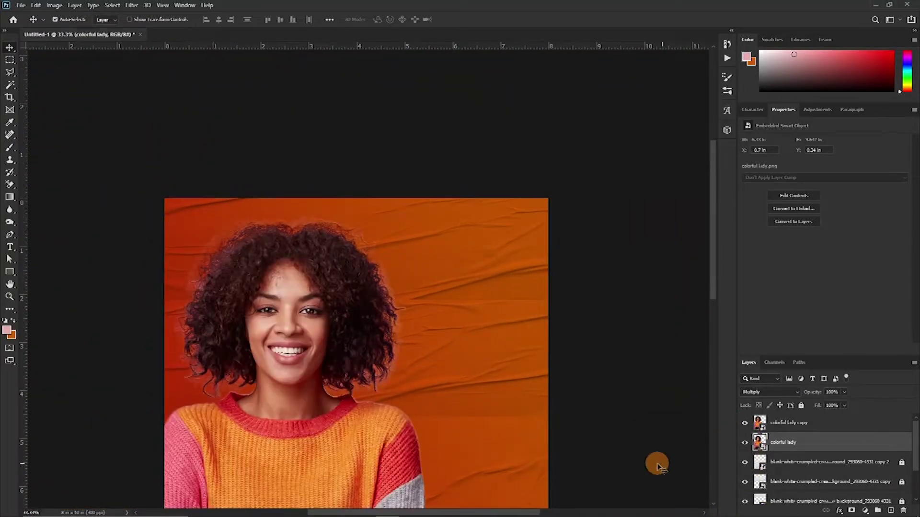
pyautogui.click(795, 426)
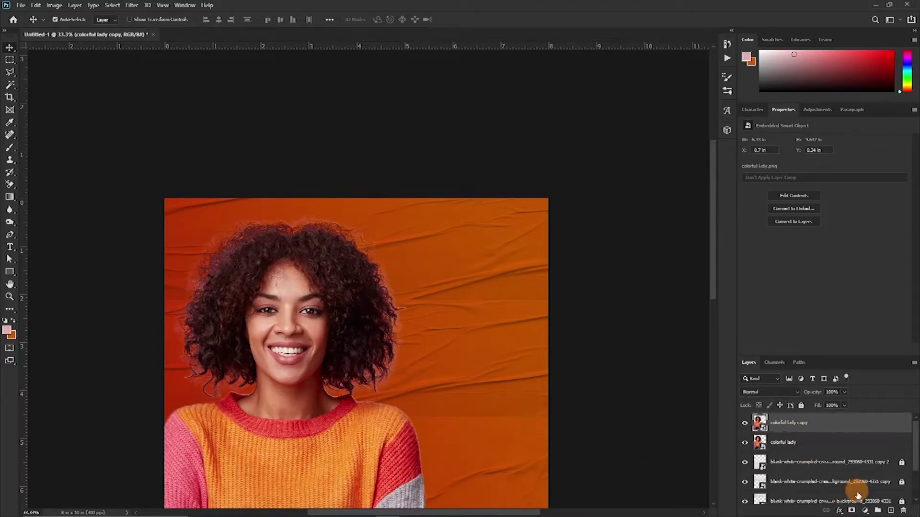
pyautogui.click(852, 510)
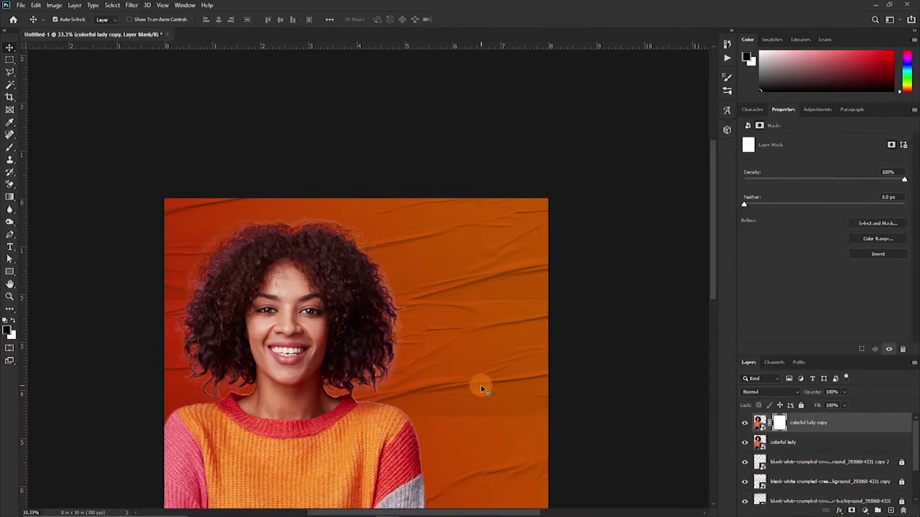
# Brush black at 25% opacity on the colorful lady copy's mask along the halo on the hair's right-hand edge.
pyautogui.press('b')
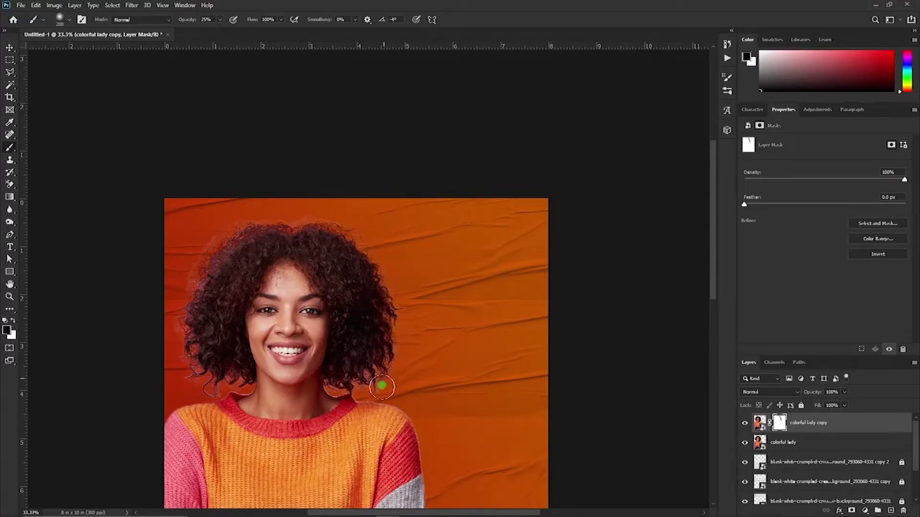
pyautogui.moveTo(371, 381); pyautogui.dragTo(360, 381)
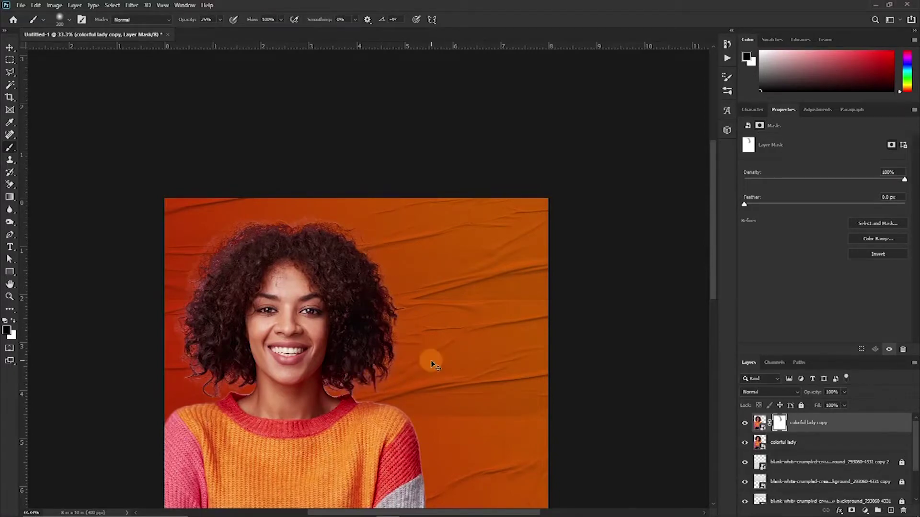
pyautogui.hotkey('ctrl', '+')
pyautogui.hotkey('ctrl', '+')
pyautogui.hotkey('ctrl', '+')
pyautogui.hotkey('ctrl', '+')
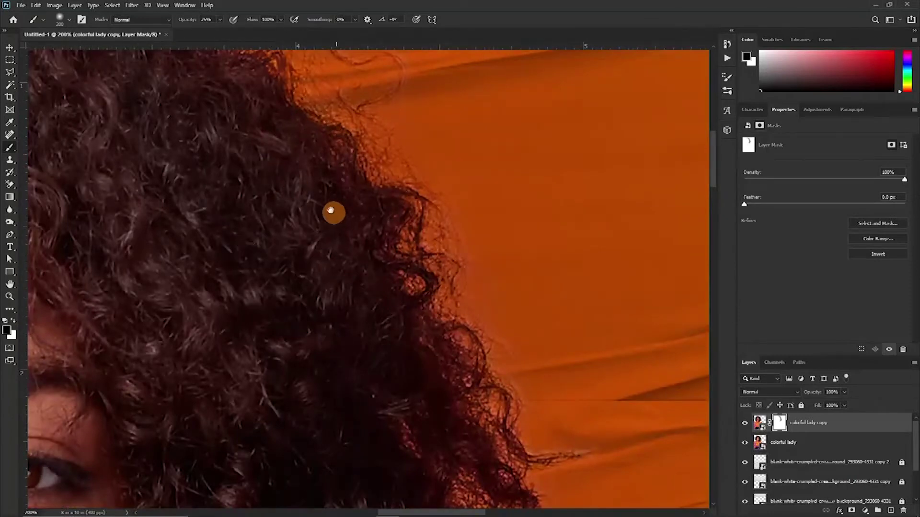
pyautogui.moveTo(336, 215); pyautogui.dragTo(392, 415)
pyautogui.moveTo(316, 265); pyautogui.dragTo(192, 158)
pyautogui.moveTo(183, 160); pyautogui.dragTo(246, 165)
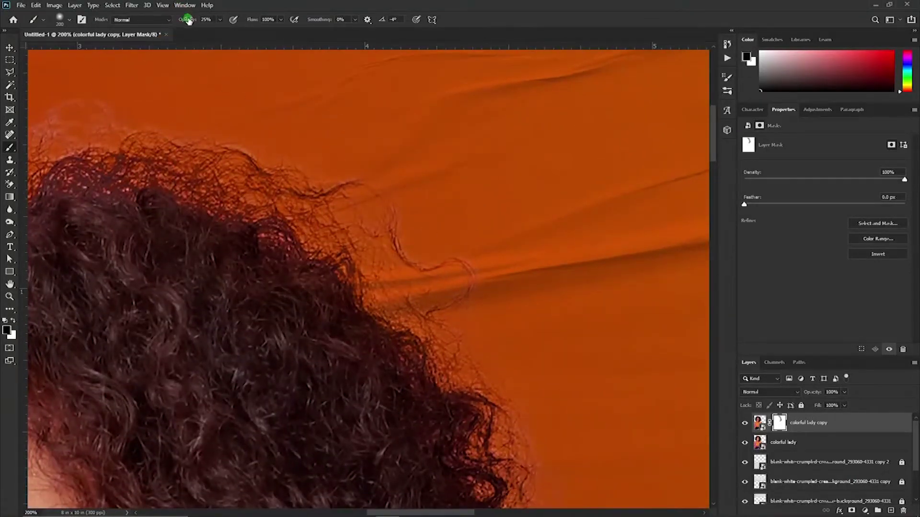
# Raise the brush opacity to 50% and paint the mask in black along the halo over the top of the hair.
pyautogui.moveTo(191, 20); pyautogui.dragTo(200, 20)
pyautogui.moveTo(422, 251); pyautogui.dragTo(486, 289)
pyautogui.moveTo(286, 208); pyautogui.dragTo(505, 246)
pyautogui.moveTo(114, 125); pyautogui.dragTo(411, 168)
pyautogui.moveTo(136, 215); pyautogui.dragTo(278, 124)
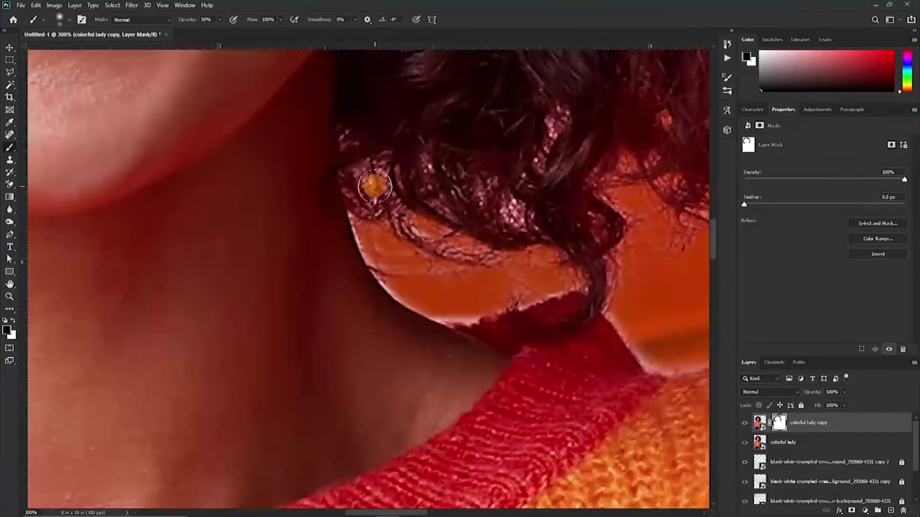
# Paint the mask in black at 50% opacity along the curls on the hair's left-hand side to remove the light fringe.
pyautogui.click(576, 281)
pyautogui.moveTo(577, 280); pyautogui.dragTo(595, 279)
pyautogui.moveTo(565, 335); pyautogui.dragTo(355, 330)
pyautogui.moveTo(484, 366)
pyautogui.mouseDown()
pyautogui.moveTo(357, 316)
pyautogui.moveTo(533, 348)
pyautogui.mouseUp()
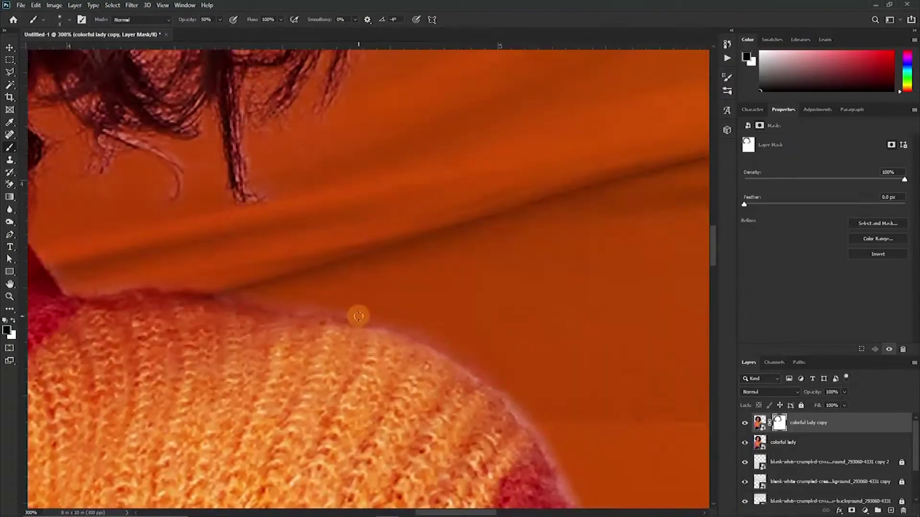
pyautogui.press(']')
pyautogui.moveTo(264, 149); pyautogui.dragTo(285, 269)
pyautogui.moveTo(302, 128); pyautogui.dragTo(433, 146)
# Examine the masked hair edges at several magnifications and against the whole flyer.
pyautogui.hotkey('ctrl', '-')
pyautogui.hotkey('ctrl', '-')
pyautogui.hotkey('ctrl', '-')
pyautogui.hotkey('ctrl', '-')
pyautogui.moveTo(287, 333); pyautogui.dragTo(329, 384)
pyautogui.hotkey('ctrl', '-')
pyautogui.hotkey('ctrl', '+')
pyautogui.hotkey('ctrl', '+')
pyautogui.hotkey('ctrl', '-')
pyautogui.hotkey('ctrl', '-')
pyautogui.hotkey('ctrl', '-')
pyautogui.hotkey('ctrl', '-')
pyautogui.hotkey('ctrl', '-')
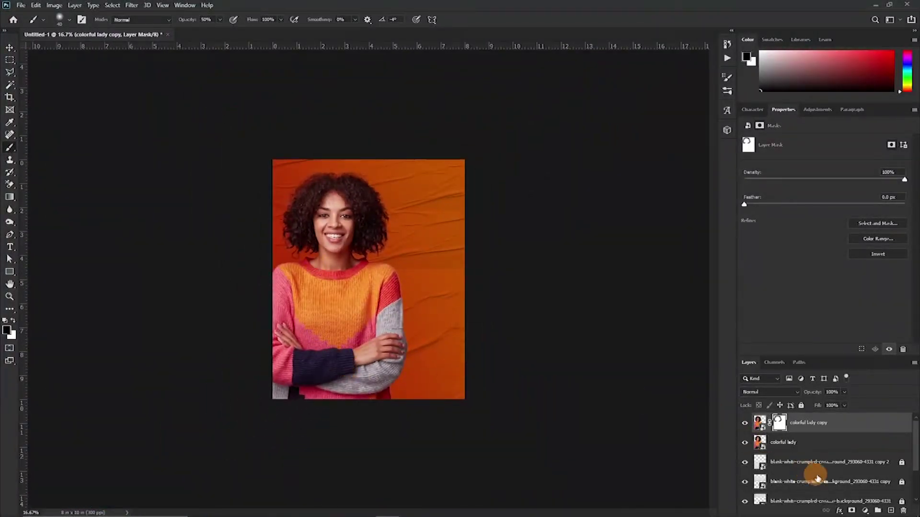
# Link the colorful lady and colorful lady copy layers and move them together slightly toward the flyer's left edge.
pyautogui.click(820, 445)
pyautogui.rightClick(790, 436)
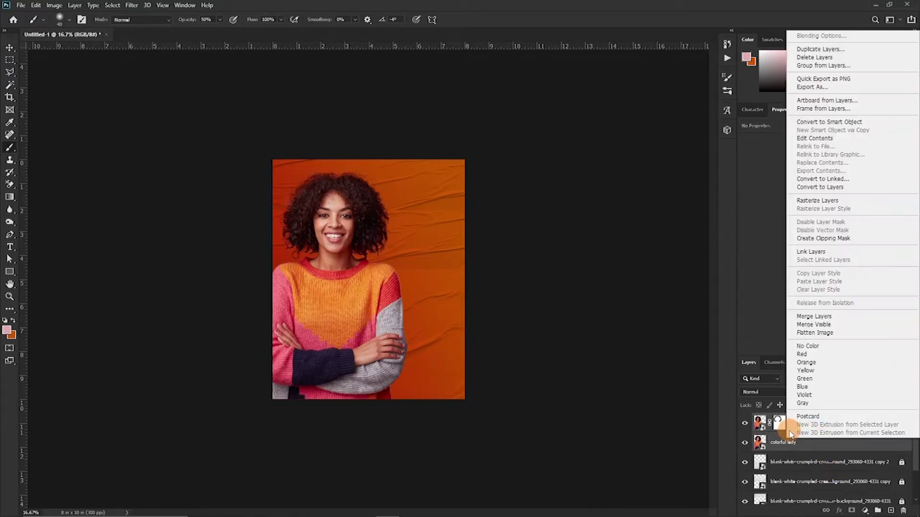
pyautogui.click(805, 253)
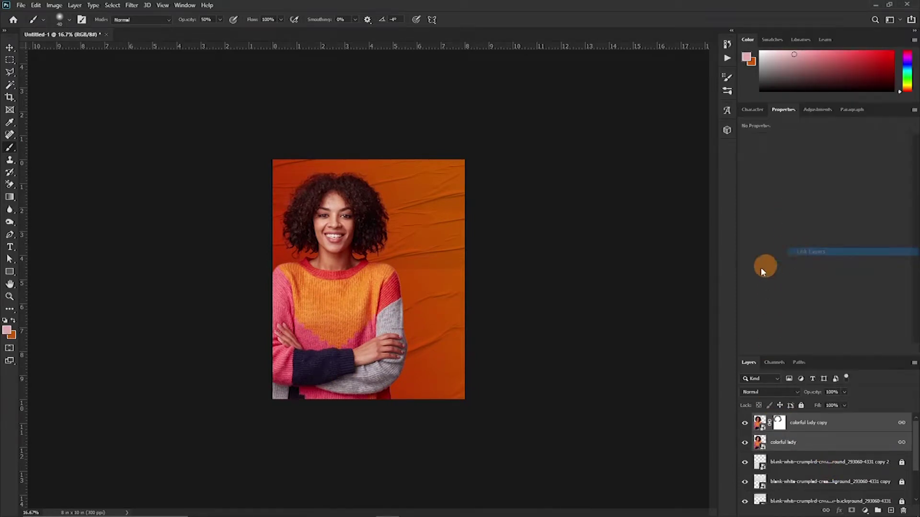
pyautogui.press('v')
pyautogui.moveTo(361, 274)
pyautogui.mouseDown()
pyautogui.moveTo(382, 269)
pyautogui.moveTo(385, 320)
pyautogui.moveTo(363, 269)
pyautogui.moveTo(420, 304)
pyautogui.moveTo(372, 317)
pyautogui.moveTo(334, 312)
pyautogui.mouseUp()
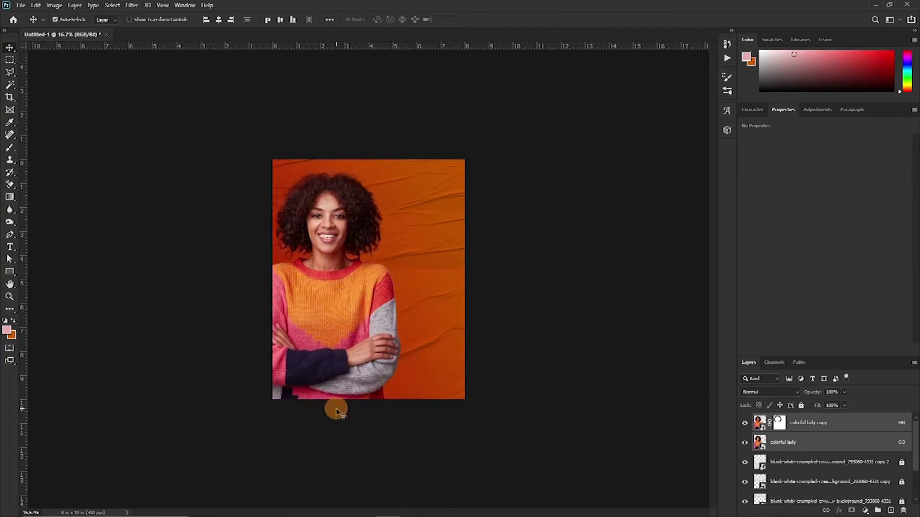
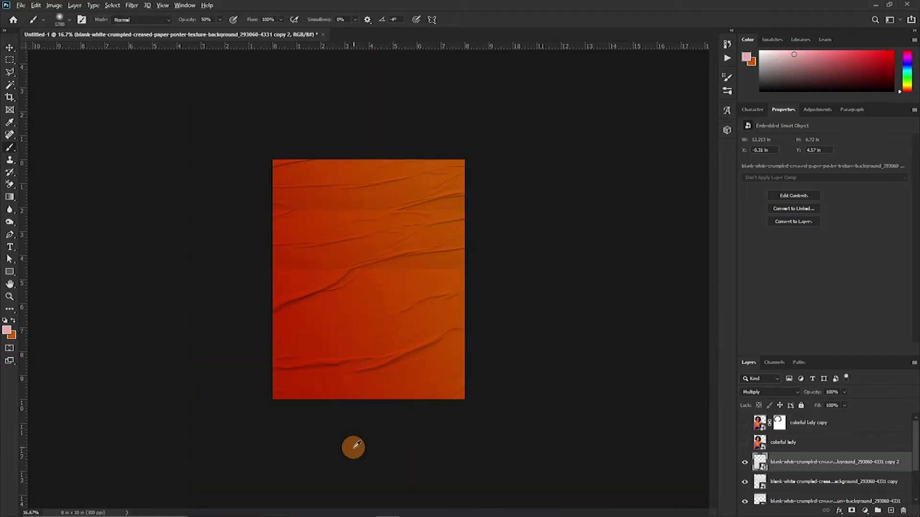
# Place the outdoor event photo with the gold chandelier from the Pictures folder into the flyer, above the paper texture layers.
pyautogui.moveTo(284, 511)
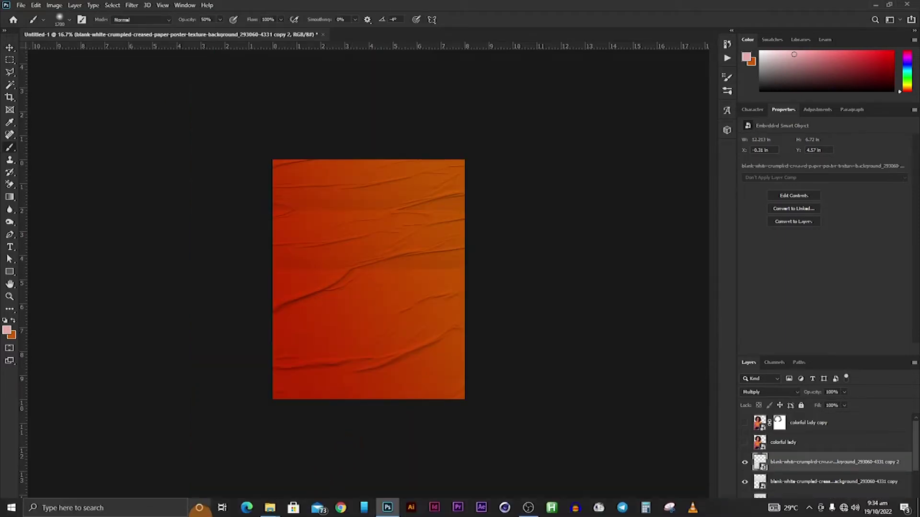
pyautogui.click(318, 467)
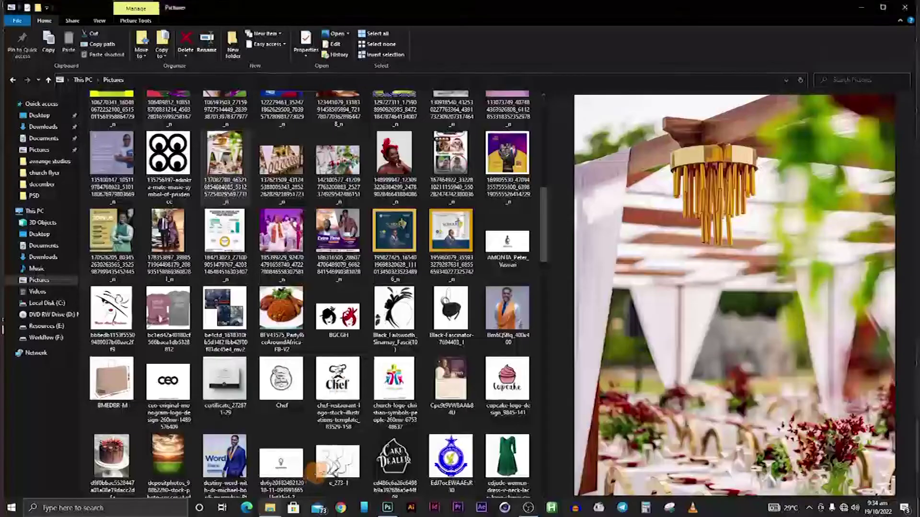
pyautogui.moveTo(217, 163); pyautogui.dragTo(343, 355)
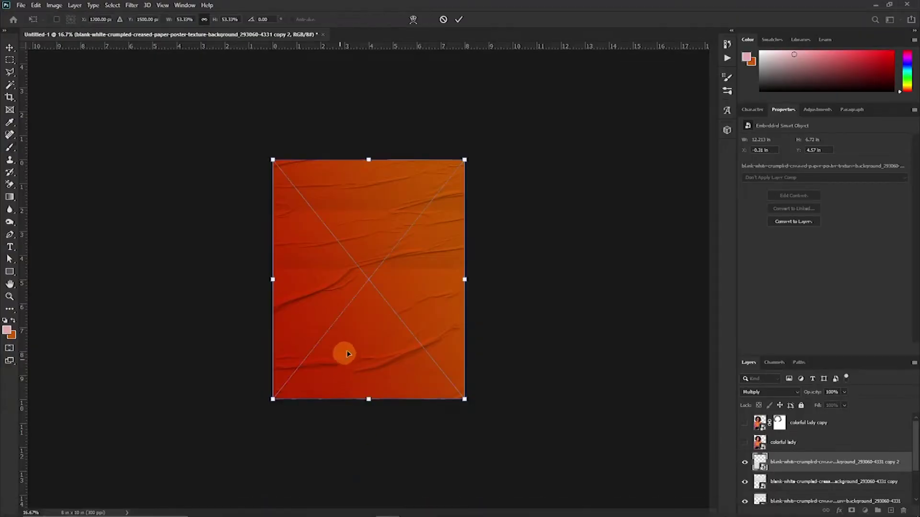
# Try the Multiply blend mode on the placed event photo, and settle on Soft Light.
pyautogui.click(762, 397)
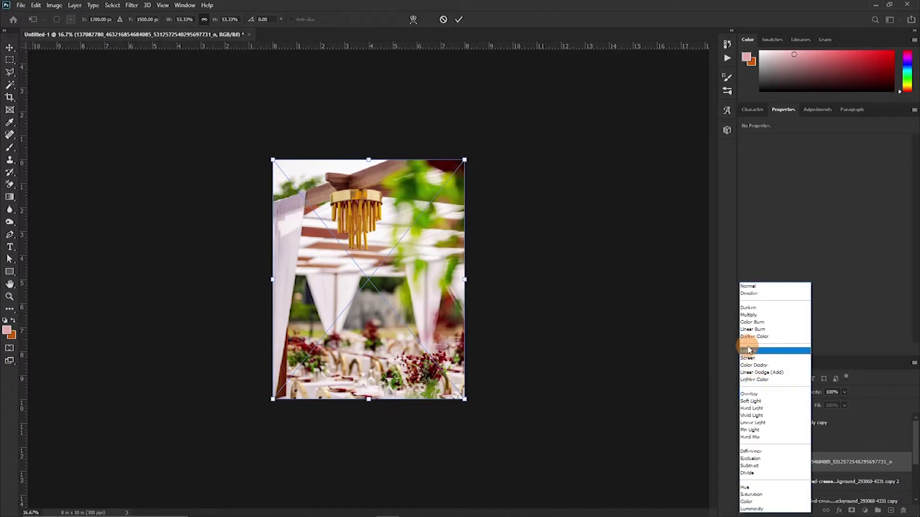
pyautogui.click(749, 315)
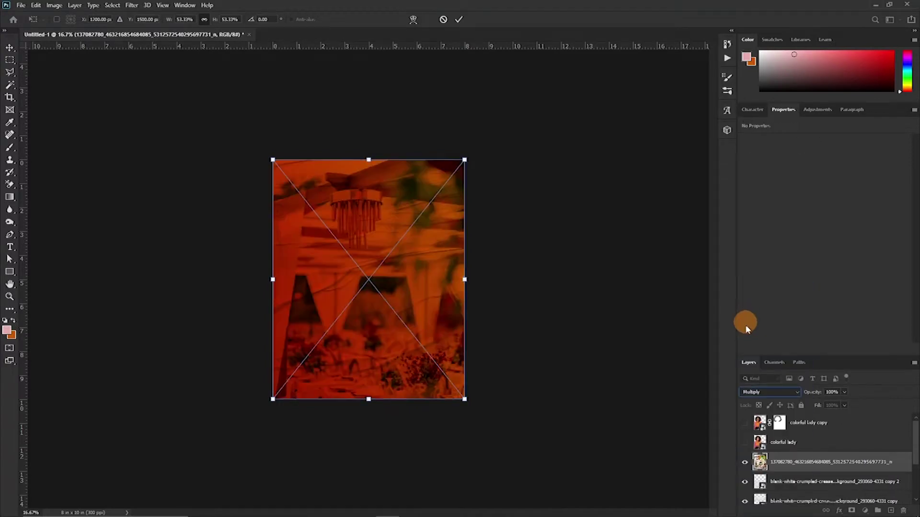
pyautogui.click(752, 395)
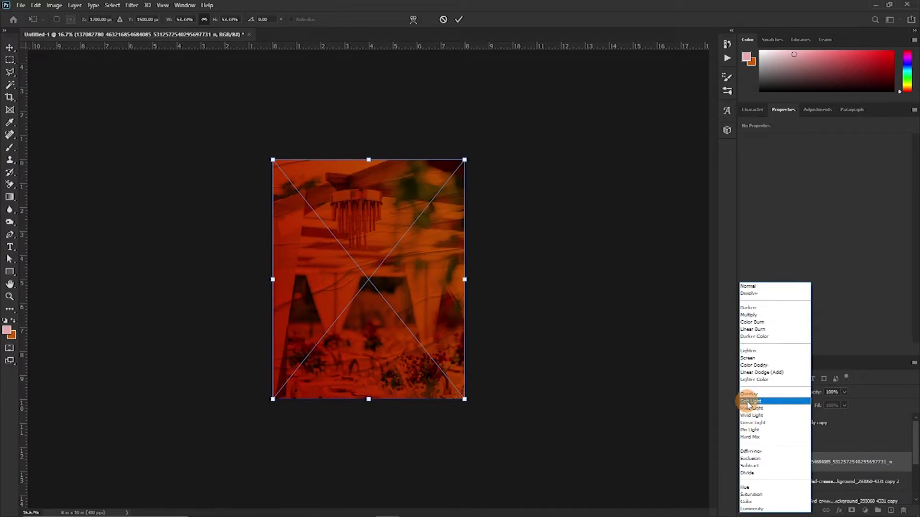
pyautogui.click(746, 403)
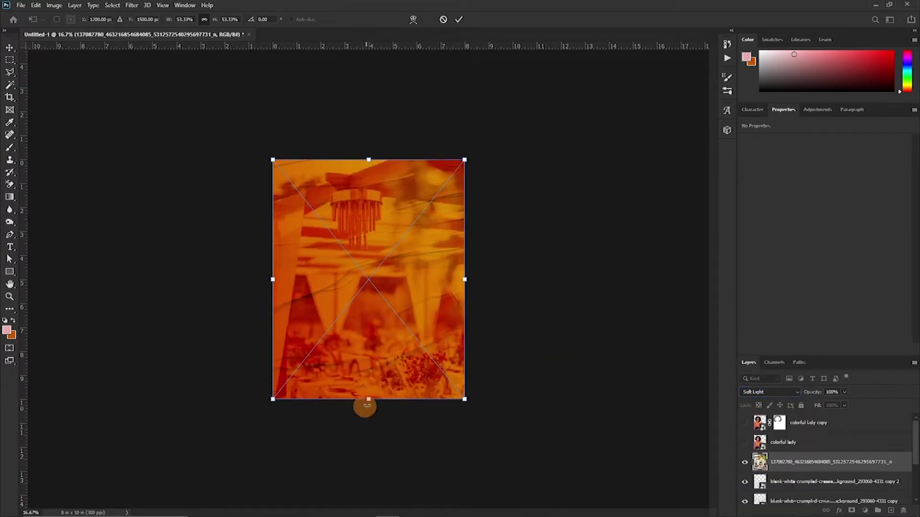
# Squash the event photo's height to about 6.7 in and position it across the middle of the flyer.
pyautogui.moveTo(366, 401); pyautogui.dragTo(362, 331)
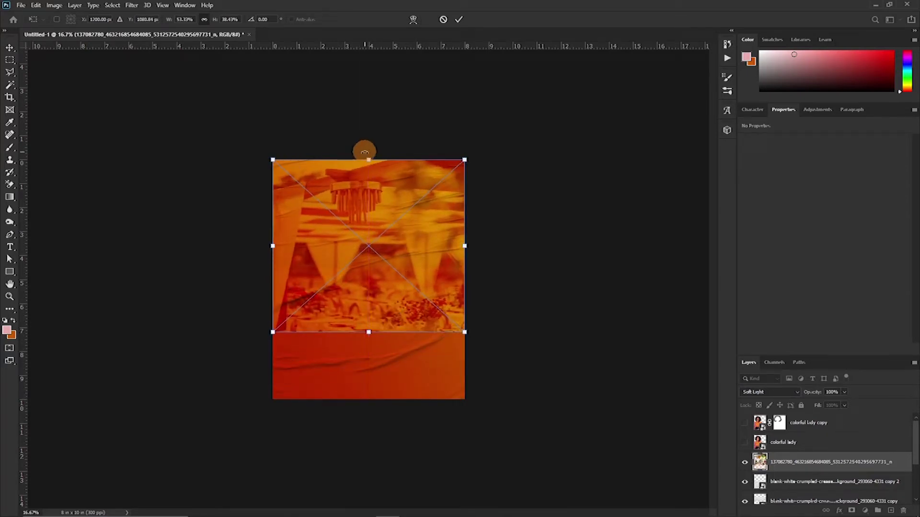
pyautogui.moveTo(370, 156); pyautogui.dragTo(369, 171)
pyautogui.moveTo(368, 230); pyautogui.dragTo(369, 251)
pyautogui.press('Return')
pyautogui.press('b')
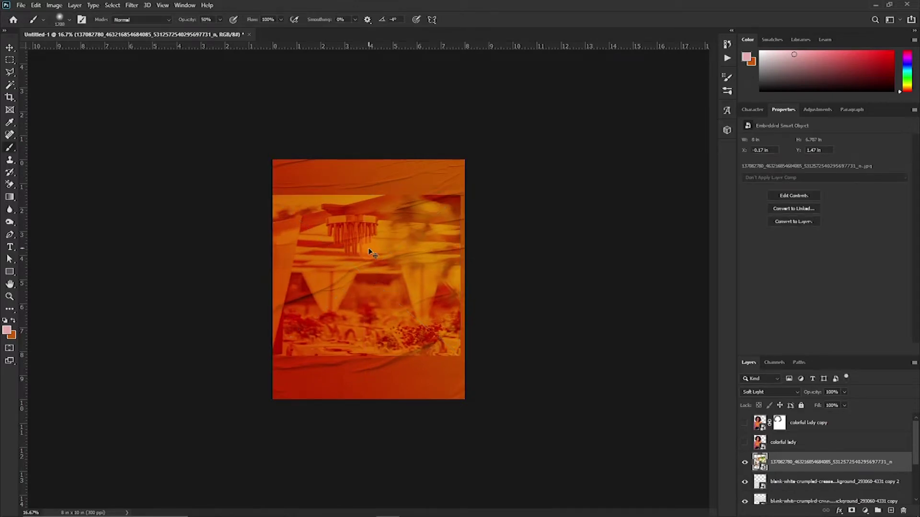
# Enlarge the event photo to about 8.26 in wide so it reaches the flyer's right-hand edge.
pyautogui.scroll(2, 371, 254)
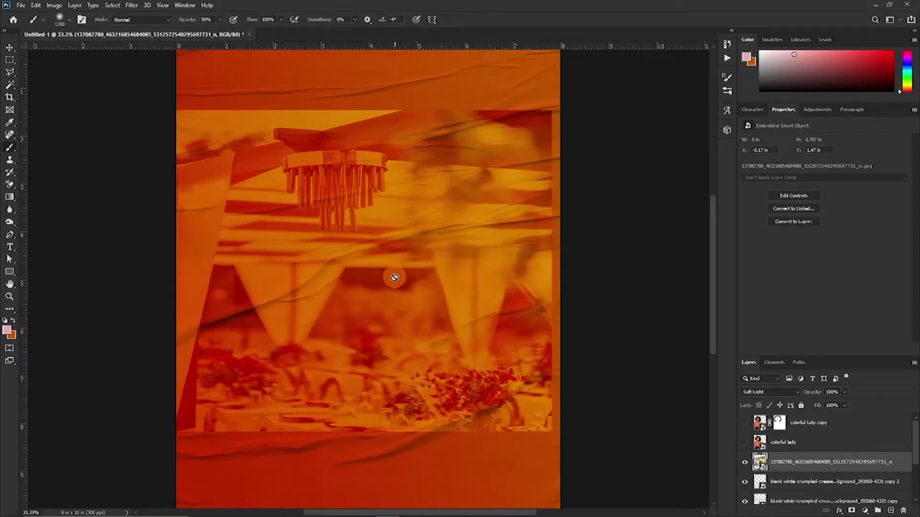
pyautogui.hotkey('ctrl', 't')
pyautogui.moveTo(551, 273); pyautogui.dragTo(560, 265)
pyautogui.press('Return')
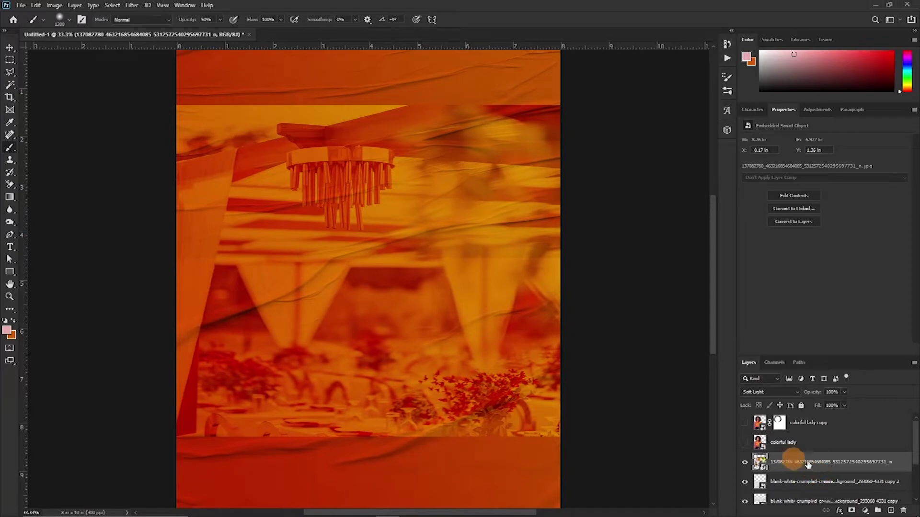
# Add a layer mask to the event photo and paint it black with a large soft brush to fade its hard horizontal edges.
pyautogui.click(784, 462)
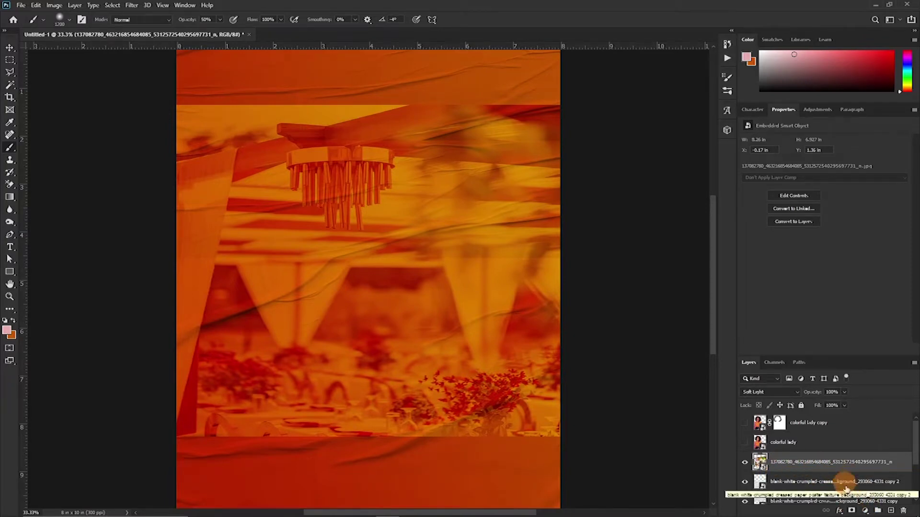
pyautogui.click(851, 511)
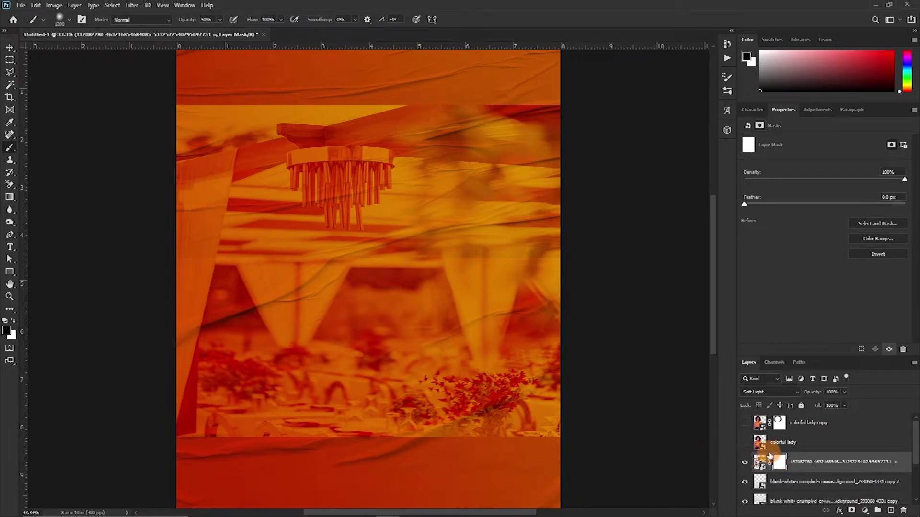
pyautogui.scroll(-3, 489, 383)
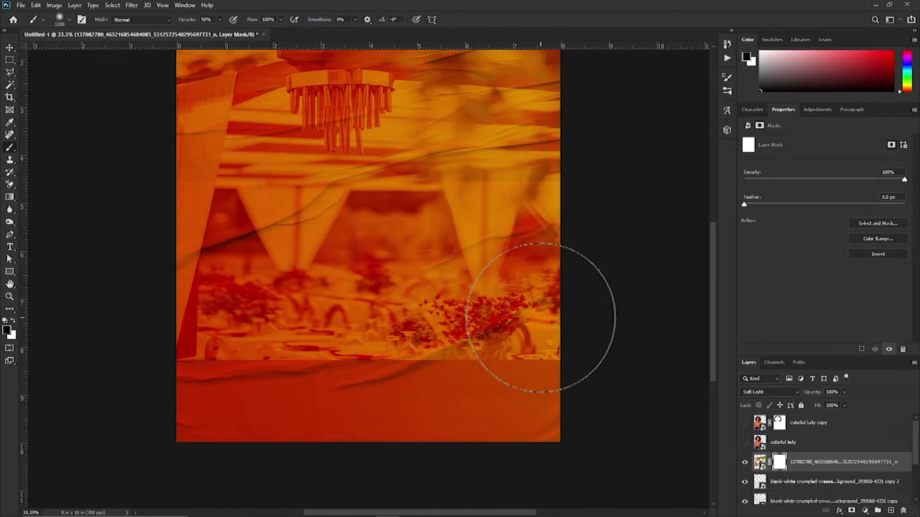
pyautogui.moveTo(551, 318)
pyautogui.mouseDown()
pyautogui.moveTo(441, 374)
pyautogui.moveTo(602, 349)
pyautogui.moveTo(249, 386)
pyautogui.moveTo(71, 304)
pyautogui.moveTo(371, 367)
pyautogui.mouseUp()
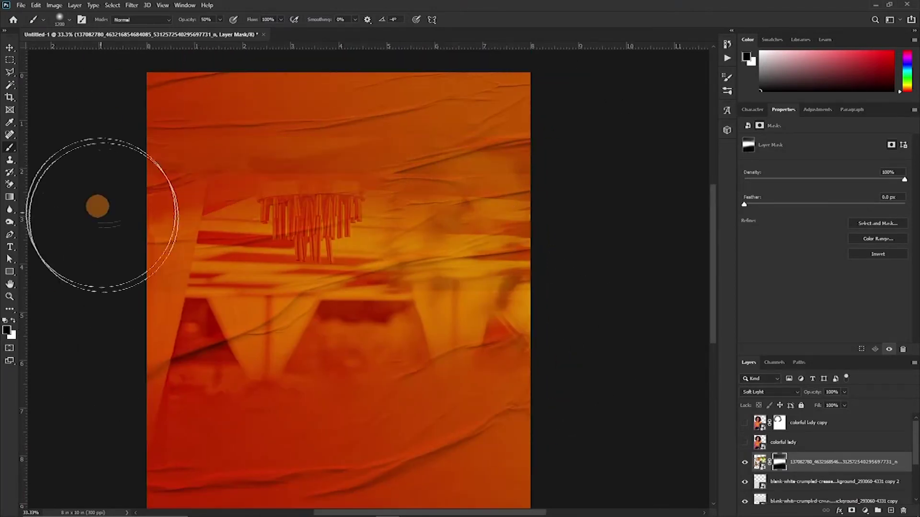
# Refine the event photo's mask in black with a 500 px soft brush at 41% opacity to blend it further into the background.
pyautogui.hotkey('ctrl', '-')
pyautogui.press('[')
pyautogui.press('[')
pyautogui.press('[')
pyautogui.press('[')
pyautogui.press('[')
pyautogui.press('[')
pyautogui.press('[')
pyautogui.moveTo(521, 295); pyautogui.dragTo(124, 411)
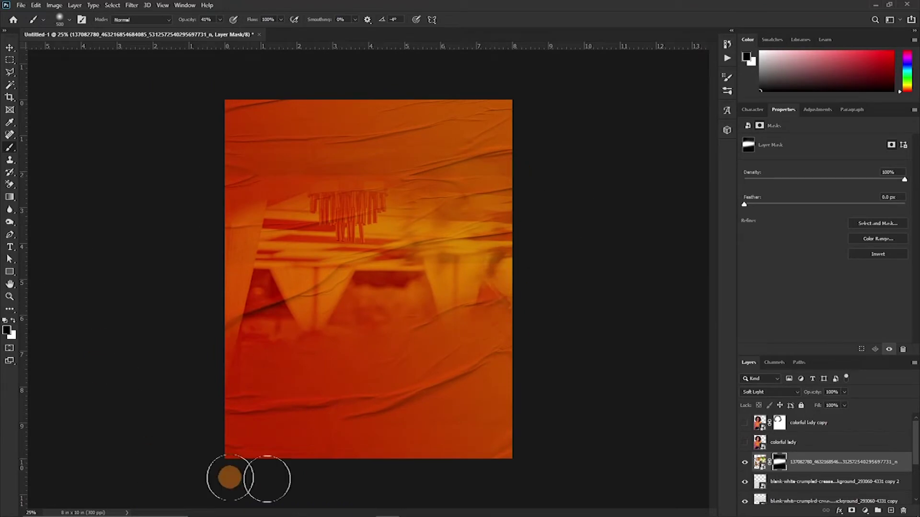
pyautogui.moveTo(292, 428)
pyautogui.mouseDown()
pyautogui.moveTo(406, 354)
pyautogui.moveTo(407, 326)
pyautogui.moveTo(275, 405)
pyautogui.mouseUp()
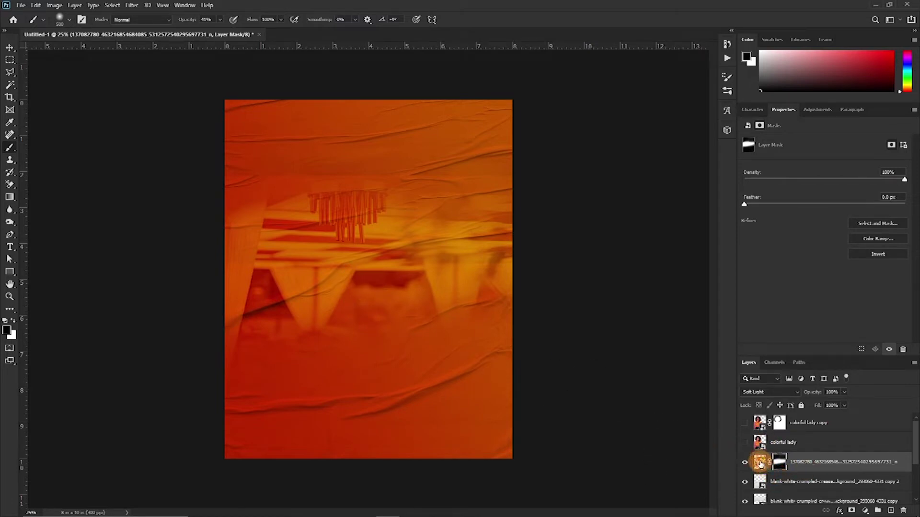
# Apply a Gaussian Blur of 8.4 pixels to the event photo itself and check it briefly with the colorful lady layers shown.
pyautogui.click(760, 462)
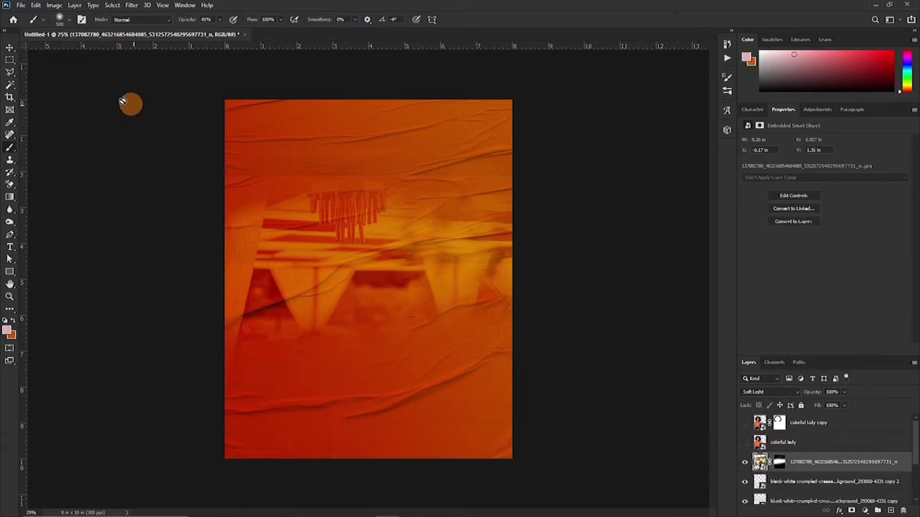
pyautogui.click(132, 5)
pyautogui.moveTo(151, 117)
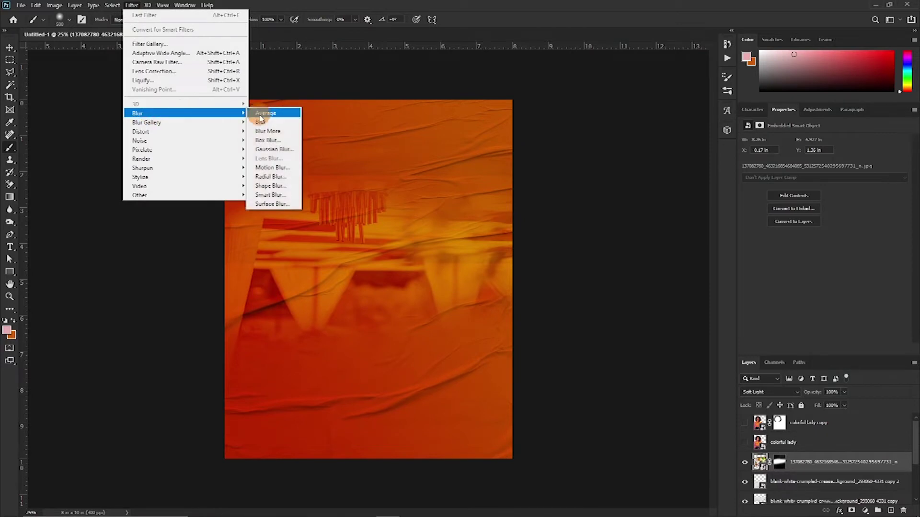
pyautogui.click(281, 150)
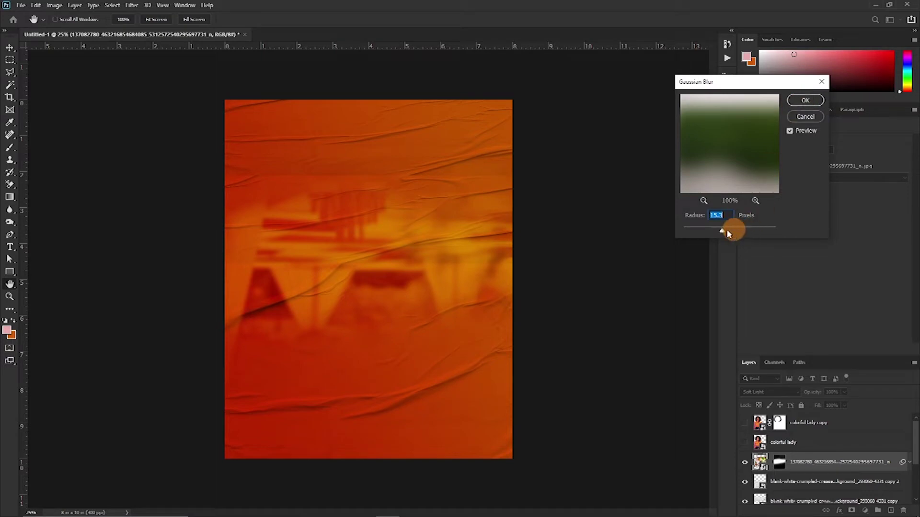
pyautogui.click(801, 100)
pyautogui.press('b')
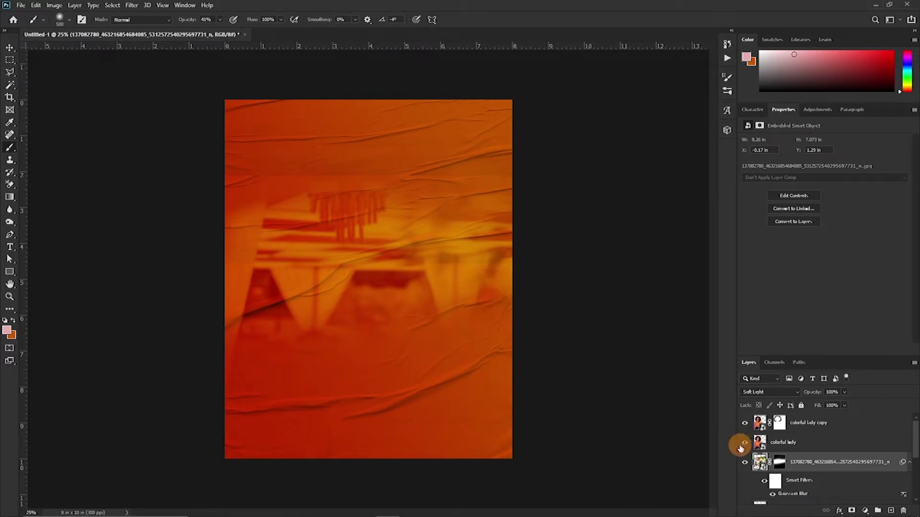
pyautogui.click(744, 443)
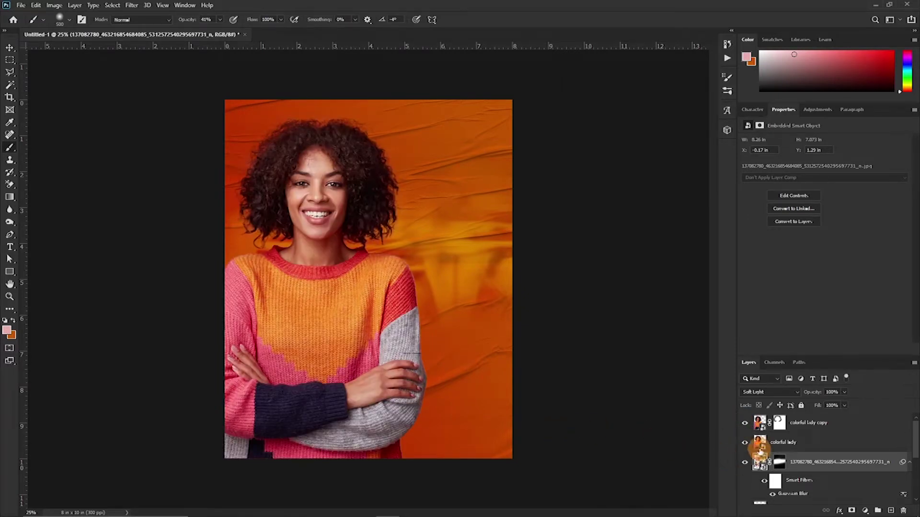
pyautogui.click(743, 441)
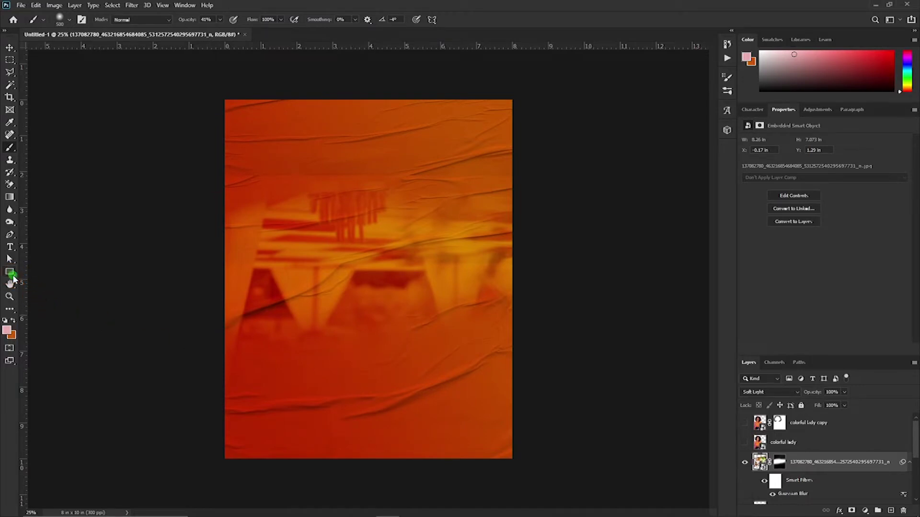
# Draw a black circle about 2188 px in diameter with the Ellipse tool and move it up to bleed off the flyer's top-right corner.
pyautogui.click(10, 271)
pyautogui.click(45, 269)
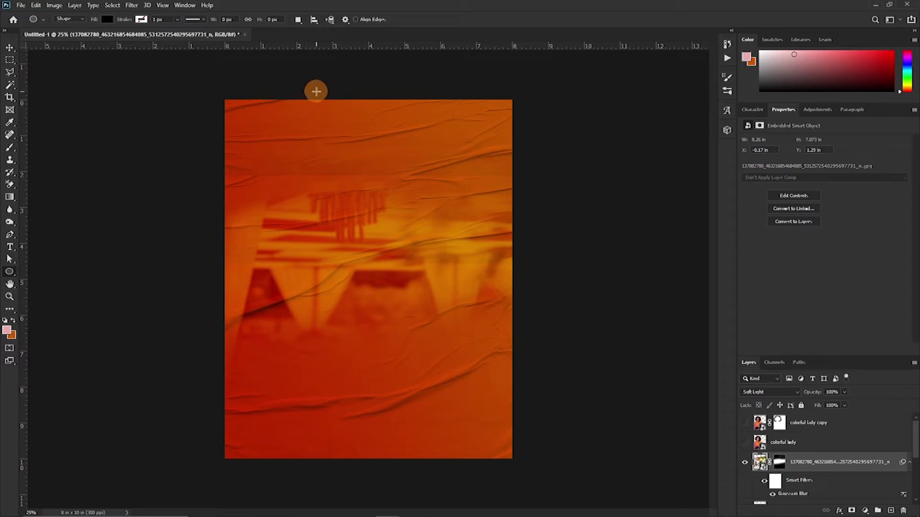
pyautogui.moveTo(319, 85); pyautogui.dragTo(598, 345)
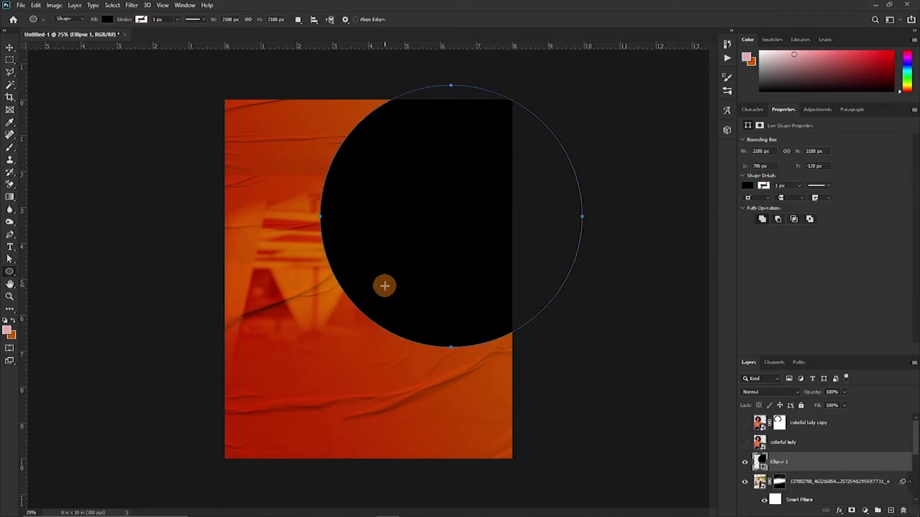
pyautogui.press('v')
pyautogui.moveTo(440, 251); pyautogui.dragTo(438, 189)
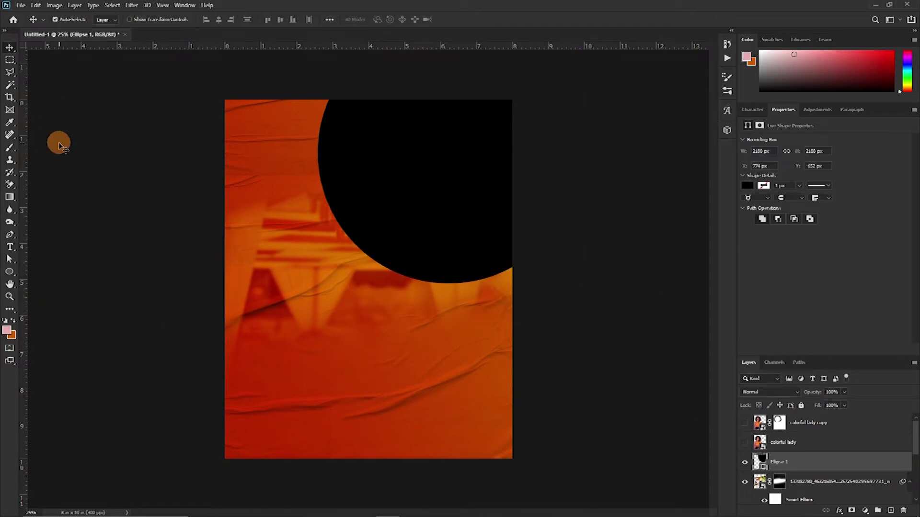
# Remove the circle's fill and give it a yellow-orange stroke from the recently used colors.
pyautogui.press('u')
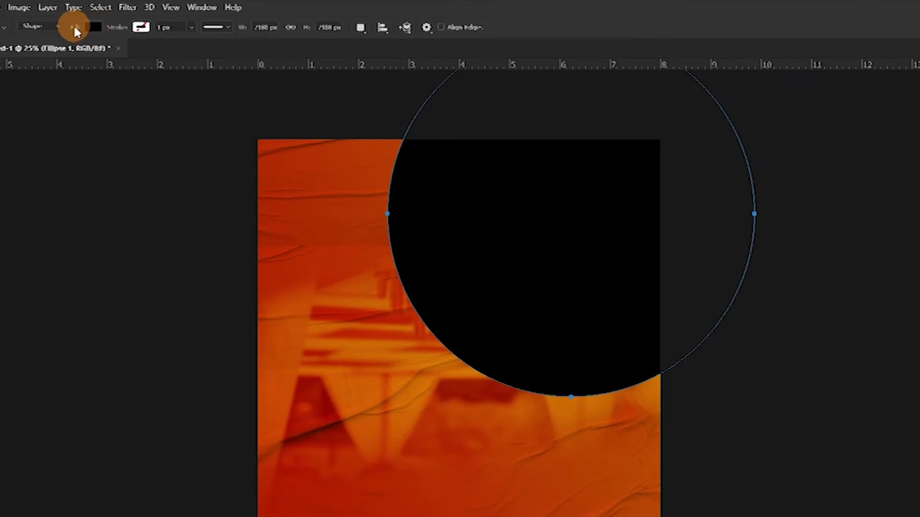
pyautogui.click(87, 28)
pyautogui.click(16, 53)
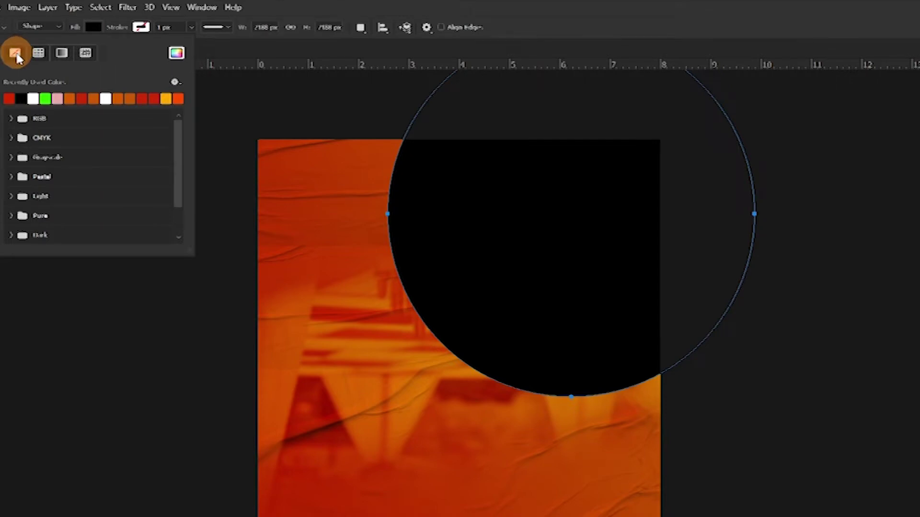
pyautogui.click(86, 53)
pyautogui.click(142, 27)
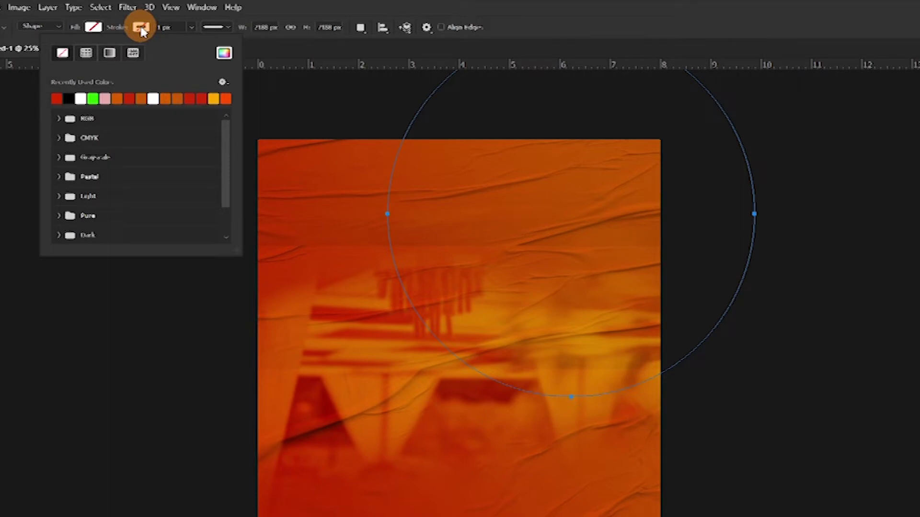
pyautogui.click(216, 98)
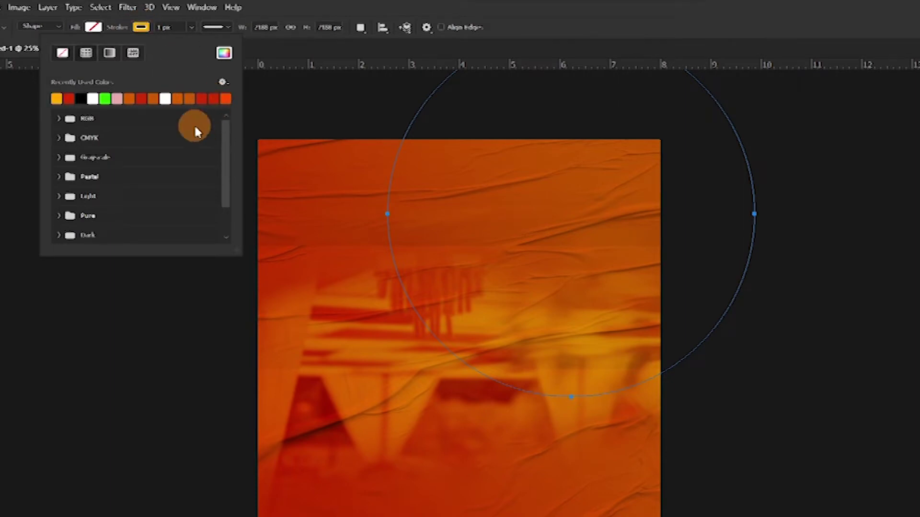
# Set the circle's stroke width to about 67.45 px.
pyautogui.click(171, 13)
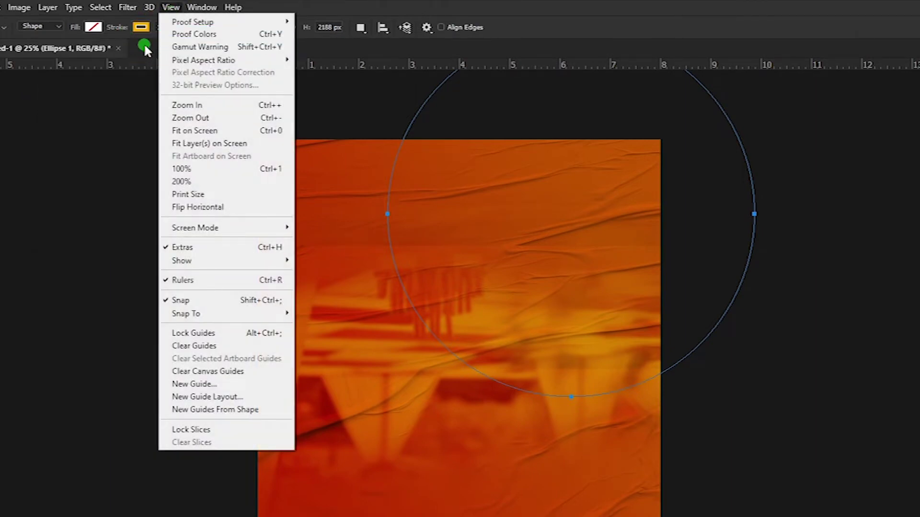
pyautogui.click(164, 25)
pyautogui.click(188, 27)
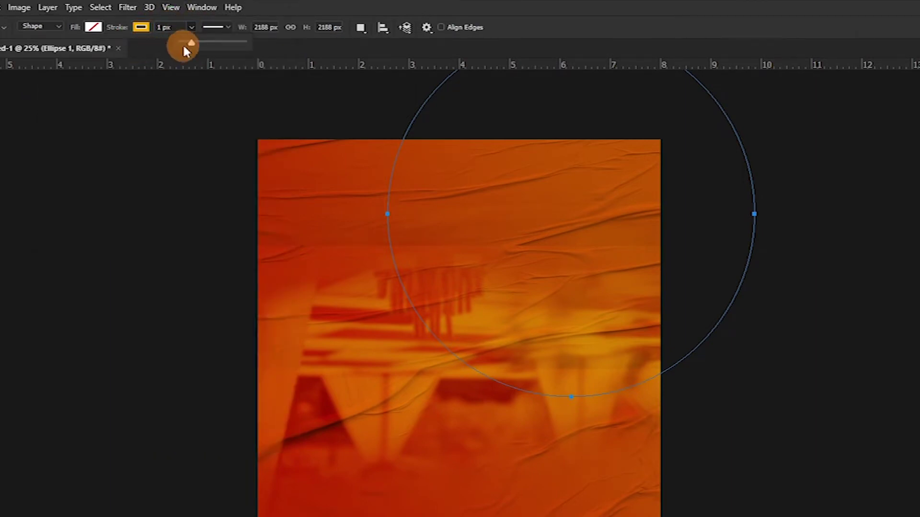
pyautogui.moveTo(192, 44); pyautogui.dragTo(207, 42)
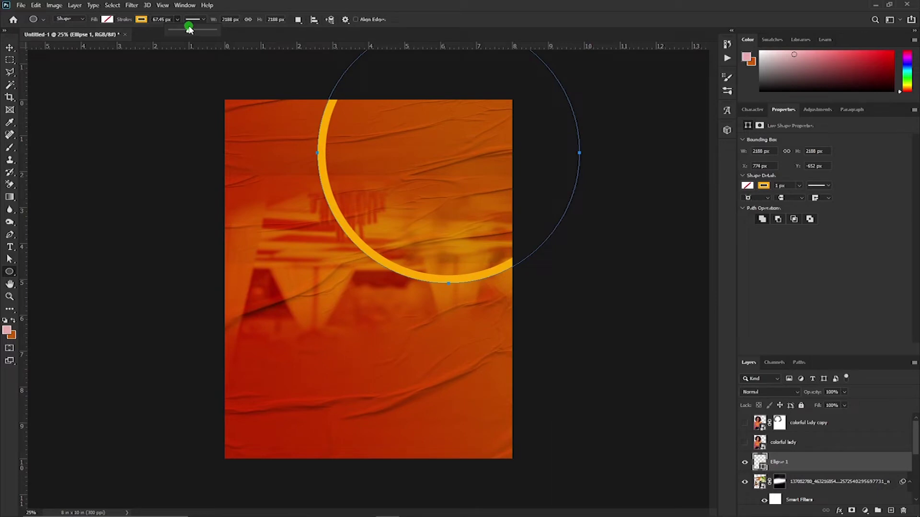
pyautogui.moveTo(189, 29); pyautogui.dragTo(188, 30)
# Duplicate the yellow-orange ring and place the copy so it bleeds off the flyer's bottom-left corner.
pyautogui.click(9, 48)
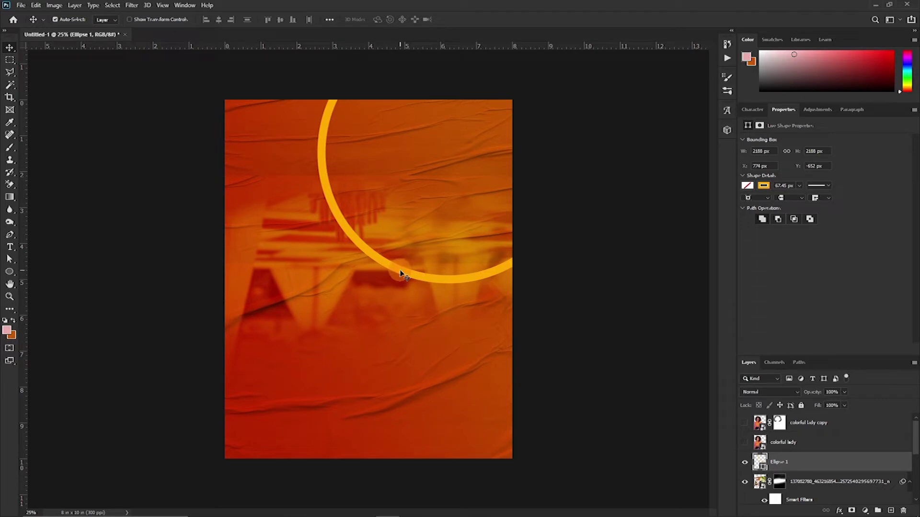
pyautogui.moveTo(400, 273); pyautogui.dragTo(232, 456)
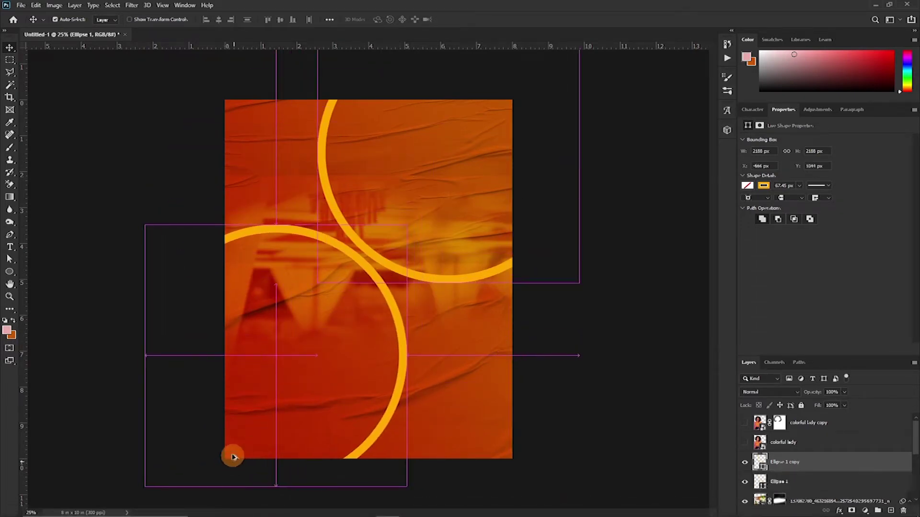
# Hide both woman layers and move the top-right ring up and outward so only a small arc remains in the flyer's corner.
pyautogui.click(743, 426)
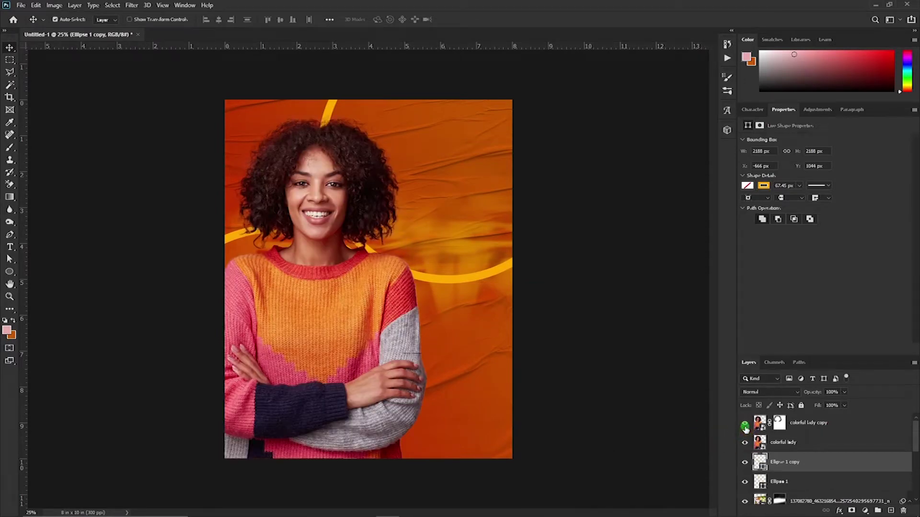
pyautogui.click(740, 444)
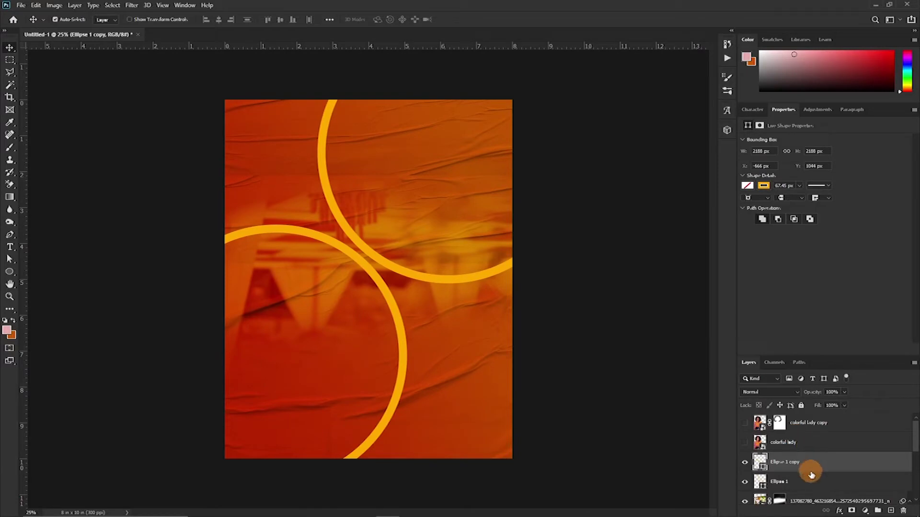
pyautogui.hotkey('ctrl', 't')
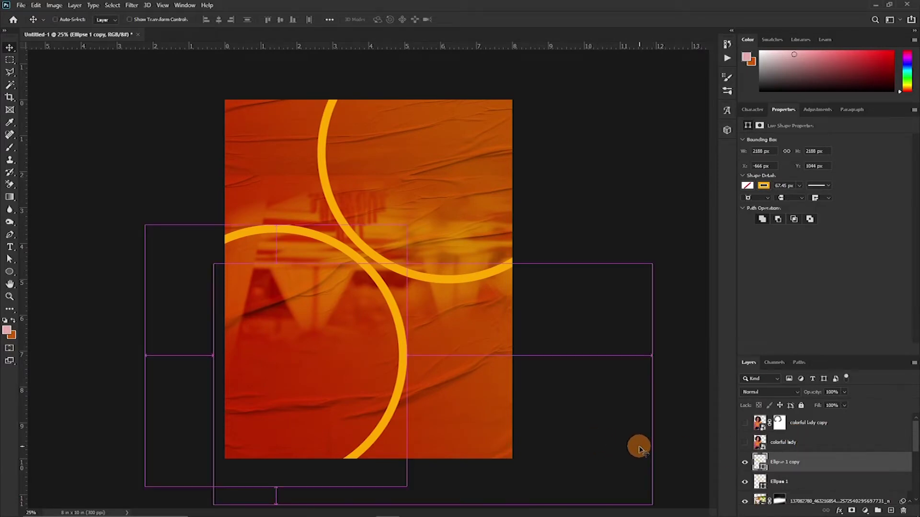
pyautogui.press('Return')
pyautogui.click(818, 485)
pyautogui.hotkey('ctrl', 't')
pyautogui.moveTo(317, 283); pyautogui.dragTo(462, 145)
pyautogui.press('Return')
# Show the woman layers again and enlarge the bottom-left ring to about 2405 px in diameter, shifting it slightly around her.
pyautogui.click(744, 442)
pyautogui.click(744, 422)
pyautogui.click(766, 463)
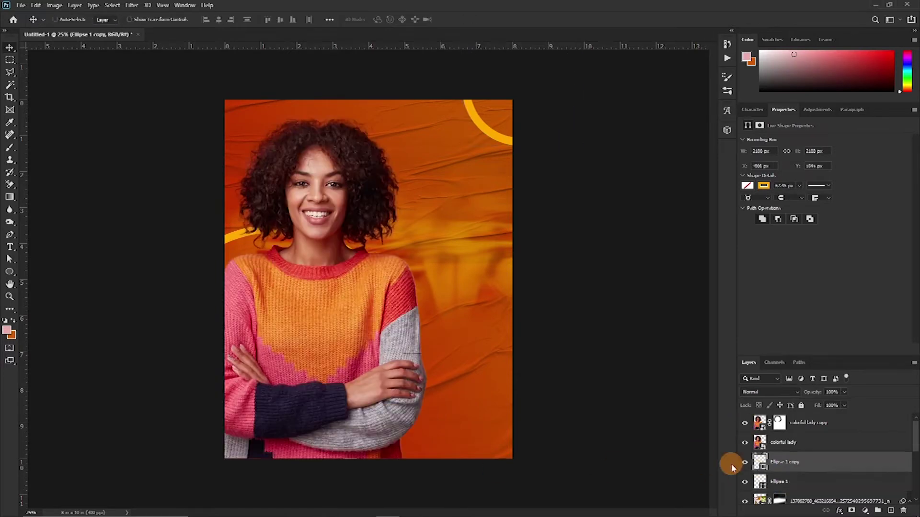
pyautogui.hotkey('ctrl', 't')
pyautogui.moveTo(407, 356); pyautogui.dragTo(431, 357)
pyautogui.moveTo(425, 359); pyautogui.dragTo(420, 366)
pyautogui.press('Return')
# Hide the woman layers and move both ring layers beneath the paper textures, directly above the gradient fill.
pyautogui.moveTo(745, 422); pyautogui.dragTo(745, 442)
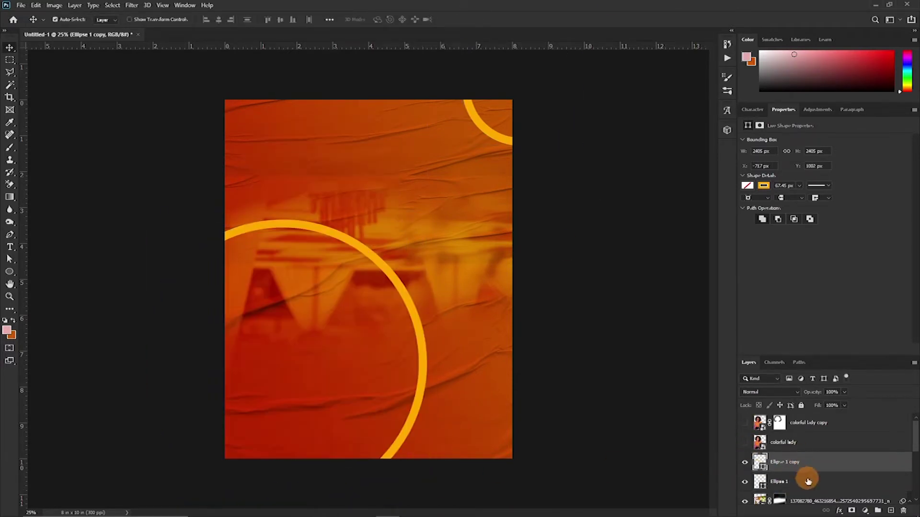
pyautogui.keyDown('ctrl'); pyautogui.click(803, 485); pyautogui.keyUp('ctrl')
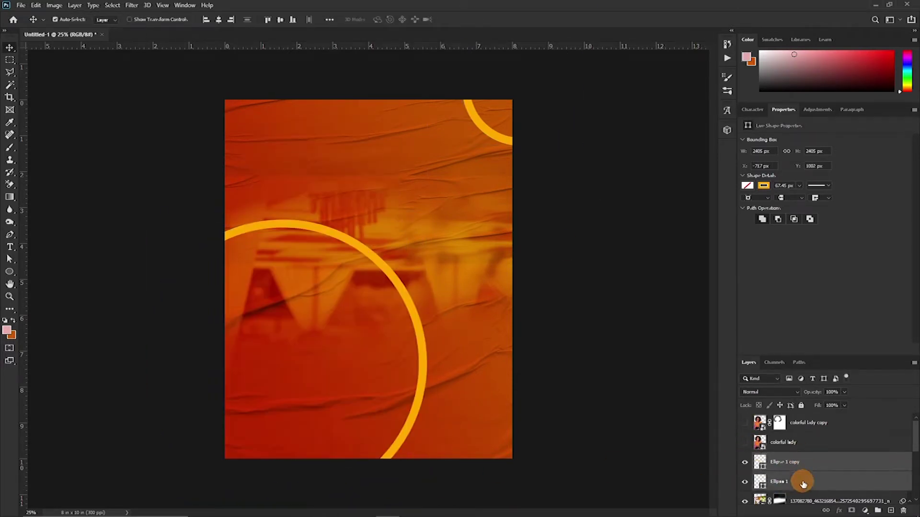
pyautogui.scroll(-1, 802, 483)
pyautogui.moveTo(792, 425); pyautogui.dragTo(774, 484)
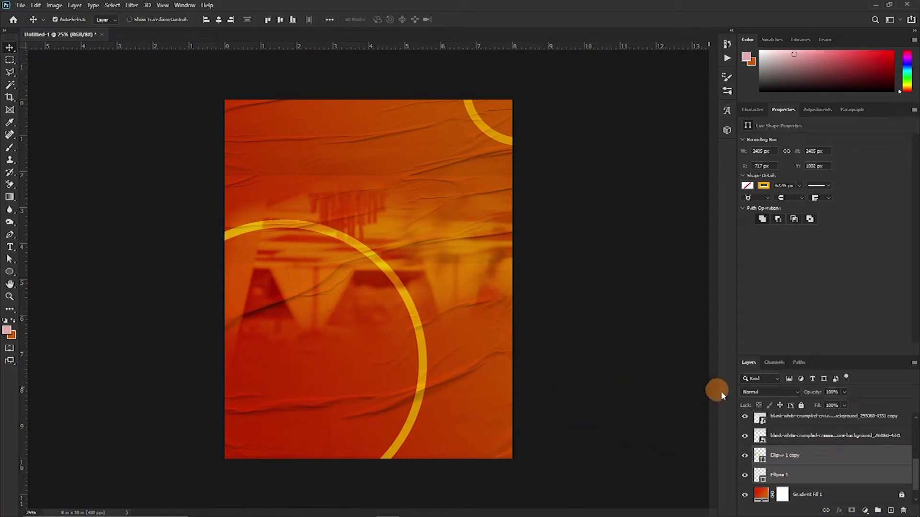
# Move the blurred event photo layer beneath the paper textures and above the rings, and show the woman layers again.
pyautogui.scroll(5, 796, 450)
pyautogui.scroll(-4, 790, 446)
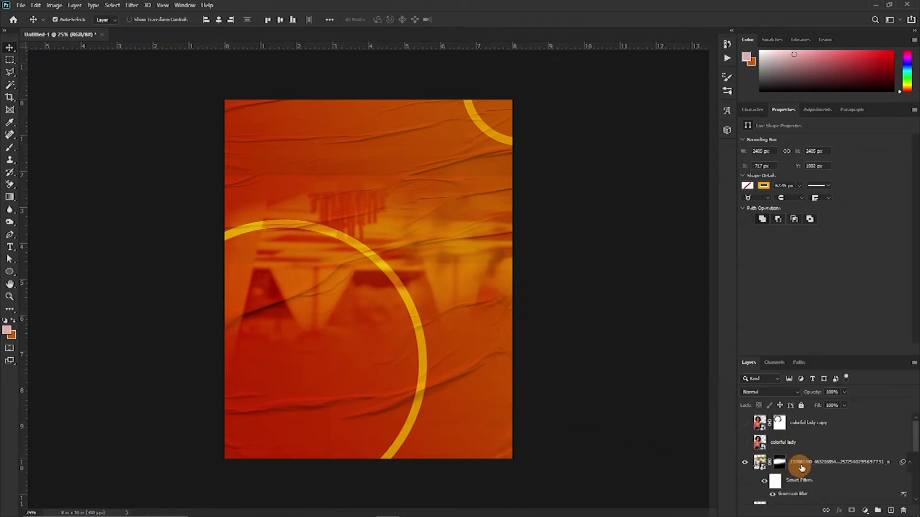
pyautogui.moveTo(821, 514)
pyautogui.moveTo(821, 515); pyautogui.dragTo(773, 430)
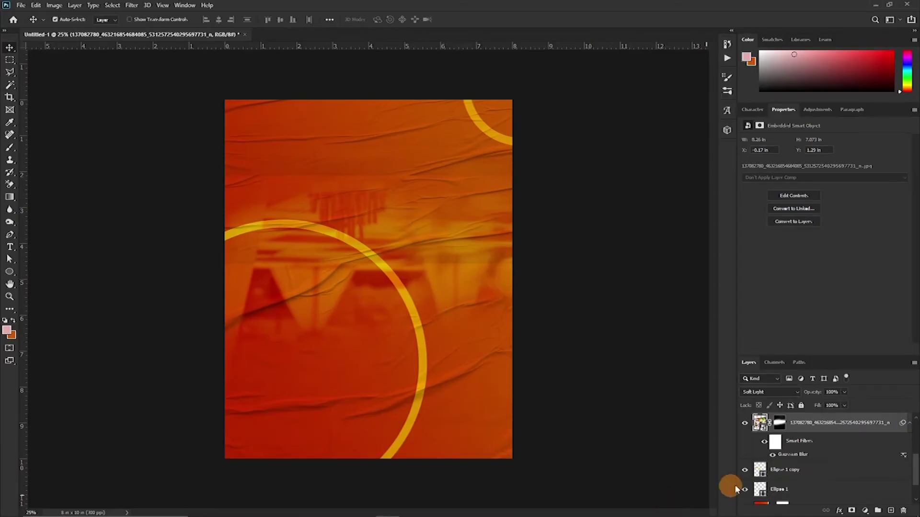
pyautogui.scroll(5, 764, 468)
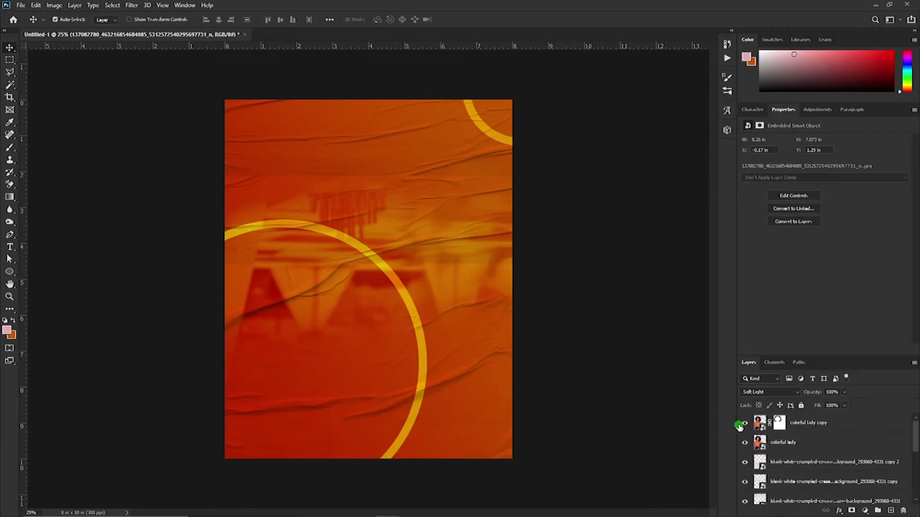
pyautogui.click(741, 424)
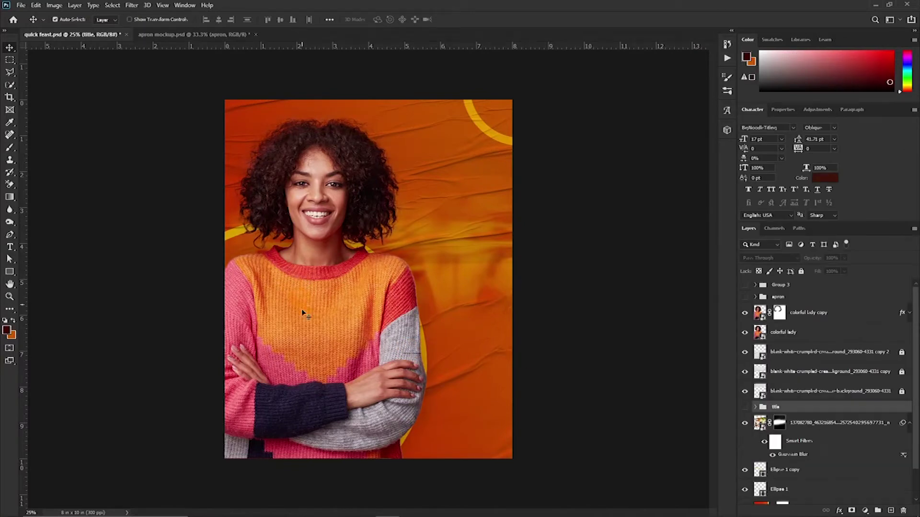
# Bring the apron from apron mockup.psd into quick feast.psd and place its layer above the woman layers.
pyautogui.click(194, 34)
pyautogui.moveTo(353, 226); pyautogui.dragTo(354, 319)
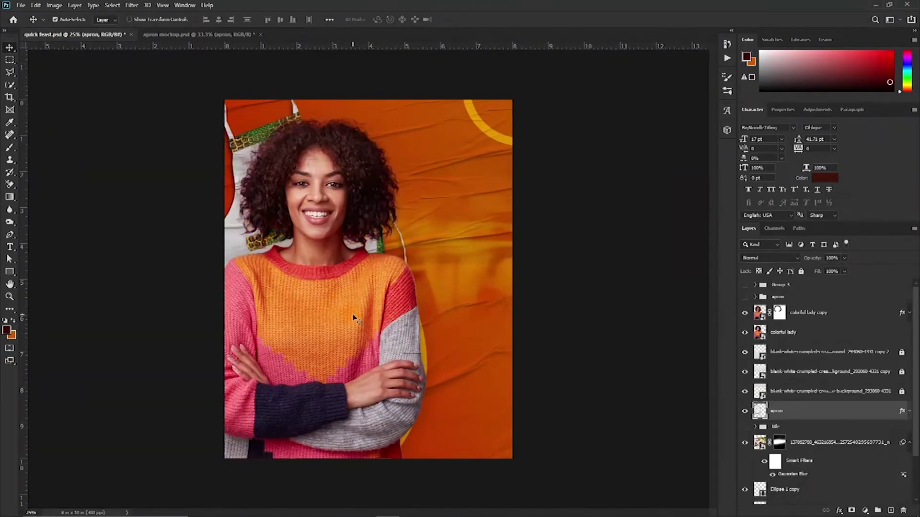
pyautogui.moveTo(809, 421); pyautogui.dragTo(776, 305)
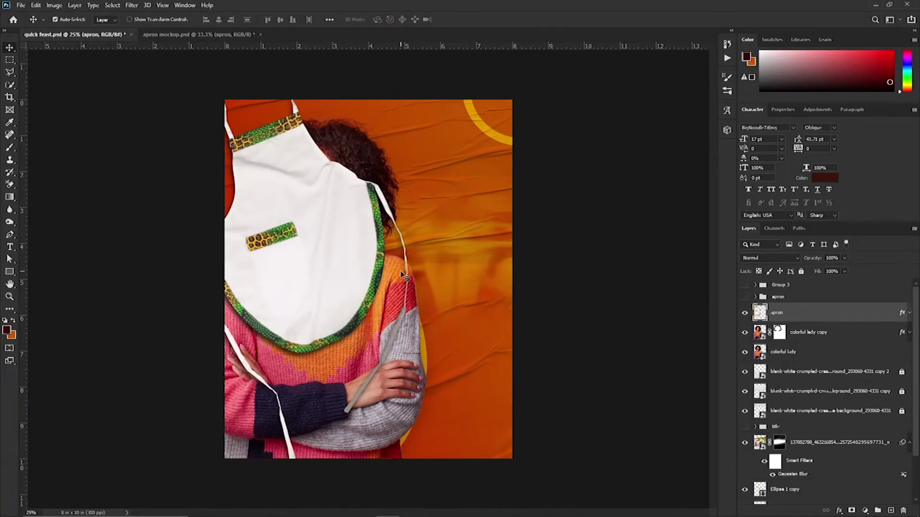
# Move the apron over the woman's torso and rotate it about 24.6° clockwise so its top band sits level.
pyautogui.moveTo(322, 247); pyautogui.dragTo(361, 331)
pyautogui.hotkey('ctrl', 't')
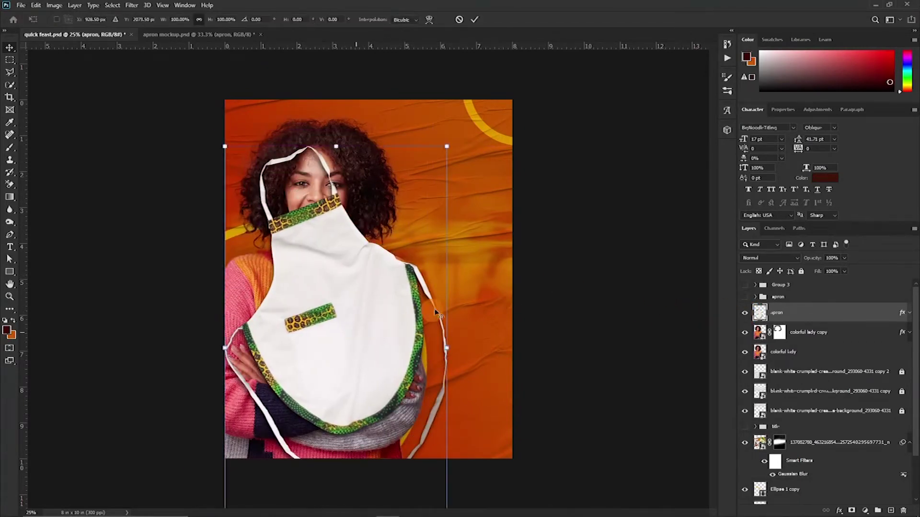
pyautogui.moveTo(459, 346); pyautogui.dragTo(455, 396)
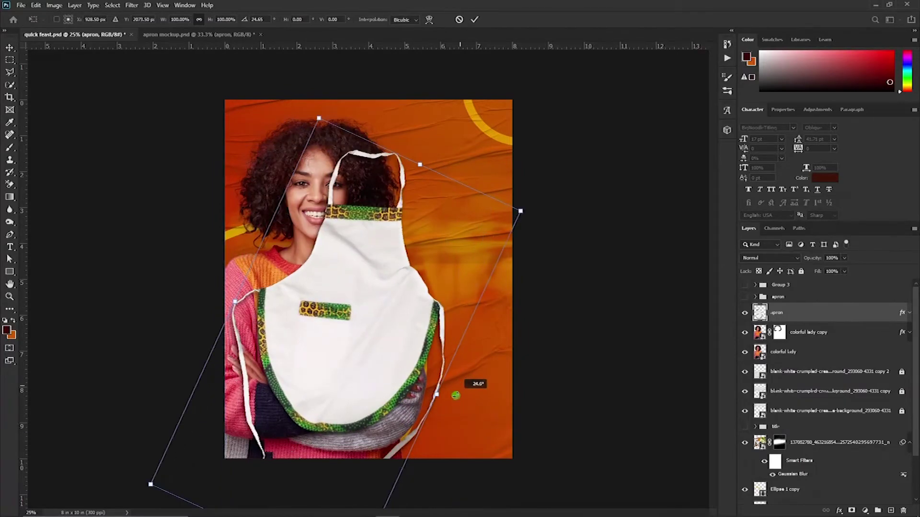
pyautogui.moveTo(374, 294); pyautogui.dragTo(350, 305)
pyautogui.press('Escape')
# Reposition, scale and skew the apron to fit the woman's torso, at about 82% width and 104% height.
pyautogui.hotkey('ctrl', 't')
pyautogui.moveTo(357, 316)
pyautogui.mouseDown()
pyautogui.moveTo(344, 338)
pyautogui.moveTo(352, 317)
pyautogui.mouseUp()
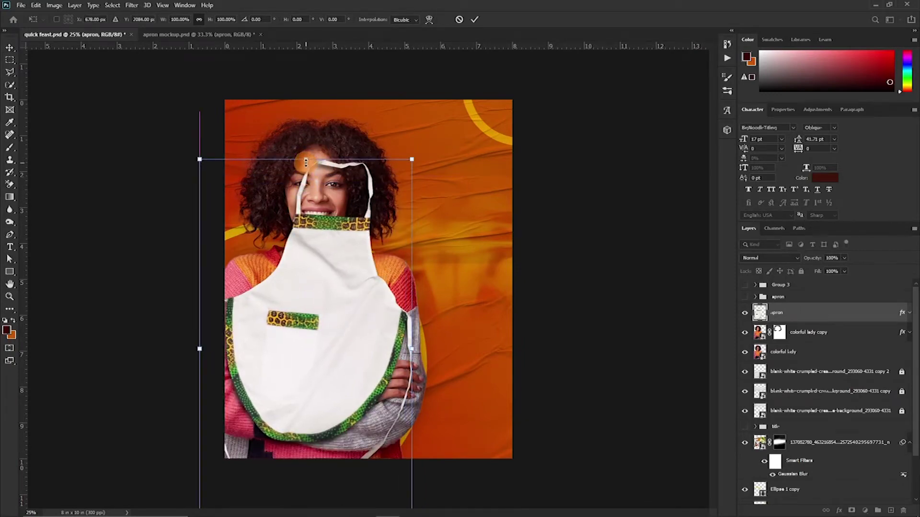
pyautogui.moveTo(305, 162); pyautogui.dragTo(305, 40)
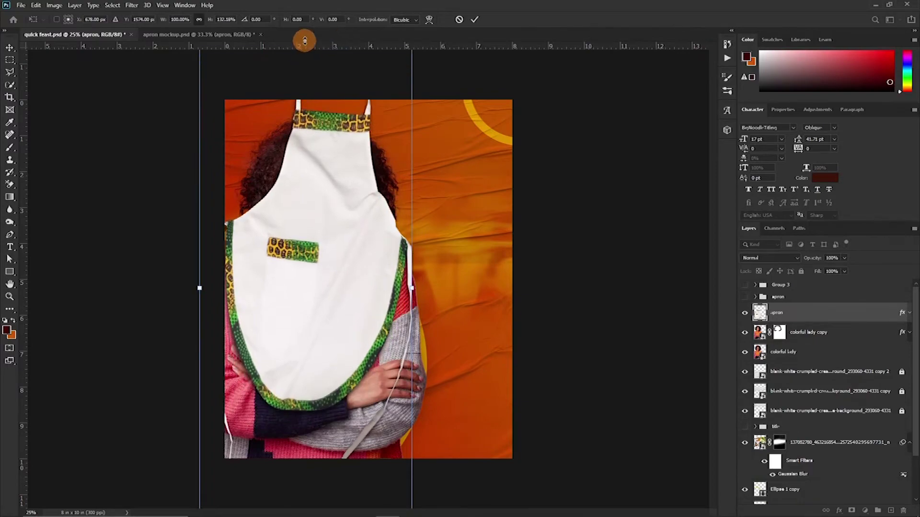
pyautogui.moveTo(334, 208); pyautogui.dragTo(311, 401)
pyautogui.moveTo(388, 233); pyautogui.dragTo(352, 320)
pyautogui.moveTo(349, 325); pyautogui.dragTo(372, 230)
pyautogui.scroll(-2, 351, 378)
pyautogui.moveTo(327, 452); pyautogui.dragTo(351, 452)
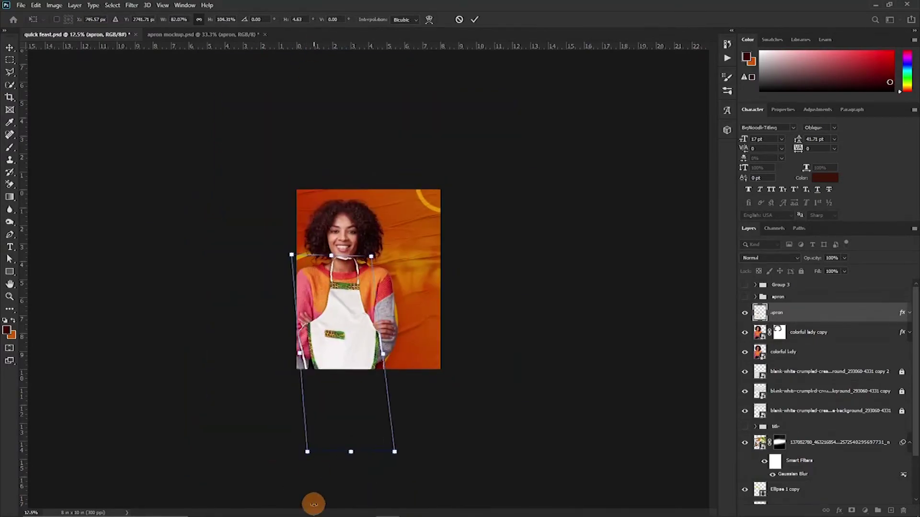
pyautogui.press('Return')
# Fine-tune the apron's fit with another transform, stretching it further down past the flyer's bottom edge.
pyautogui.scroll(4, 292, 369)
pyautogui.hotkey('ctrl', 't')
pyautogui.moveTo(506, 92); pyautogui.dragTo(518, 77)
pyautogui.scroll(-5, 330, 257)
pyautogui.moveTo(330, 476); pyautogui.dragTo(330, 511)
pyautogui.scroll(-1, 354, 283)
pyautogui.scroll(3, 358, 251)
pyautogui.press('Return')
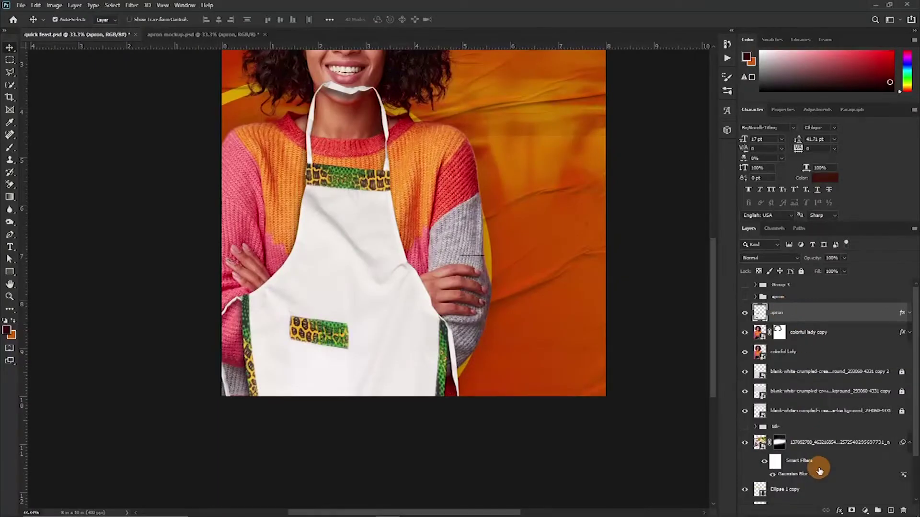
# Add a layer mask to the apron layer and set up the Brush tool at a size of 175 px.
pyautogui.moveTo(854, 514)
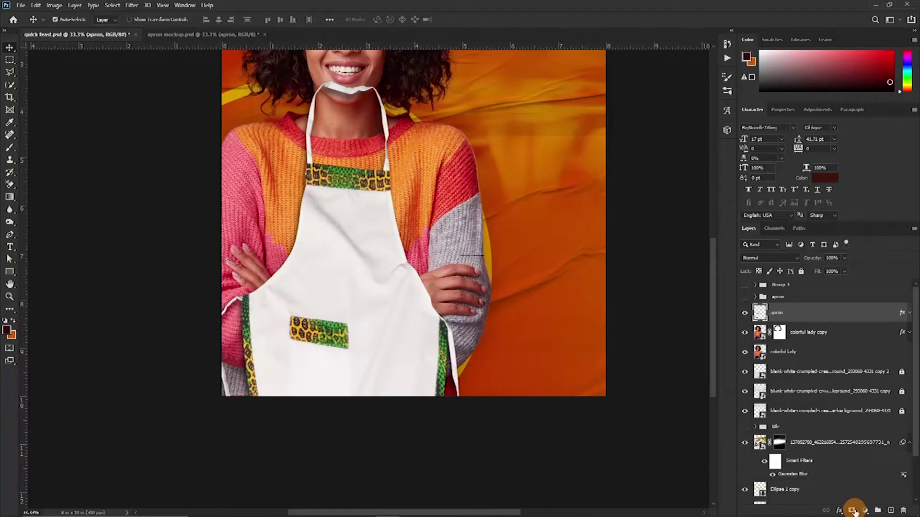
pyautogui.click(852, 510)
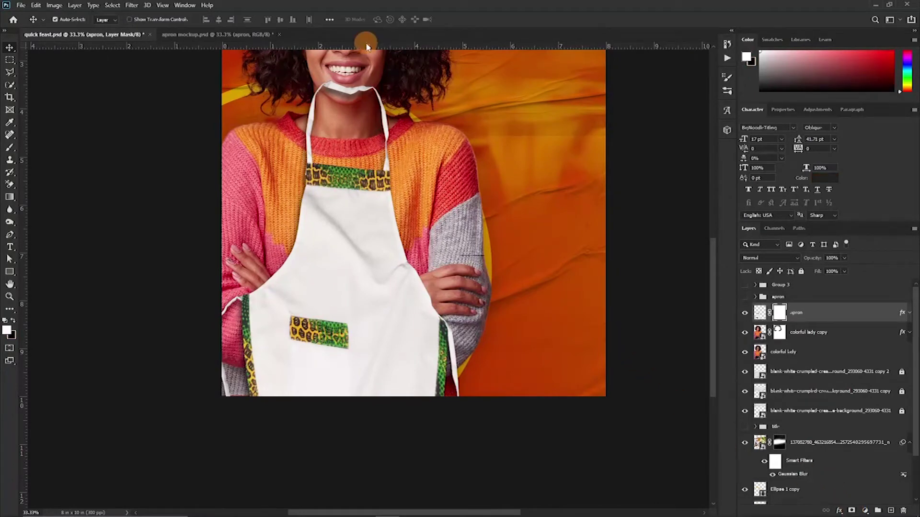
pyautogui.press('b')
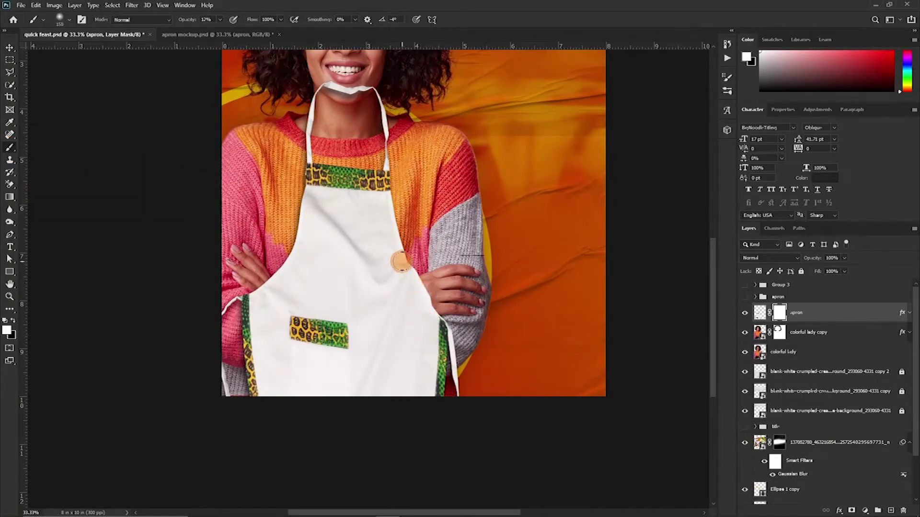
pyautogui.press(']')
pyautogui.press(']')
pyautogui.press(']')
pyautogui.press(']')
pyautogui.press(']')
pyautogui.press(']')
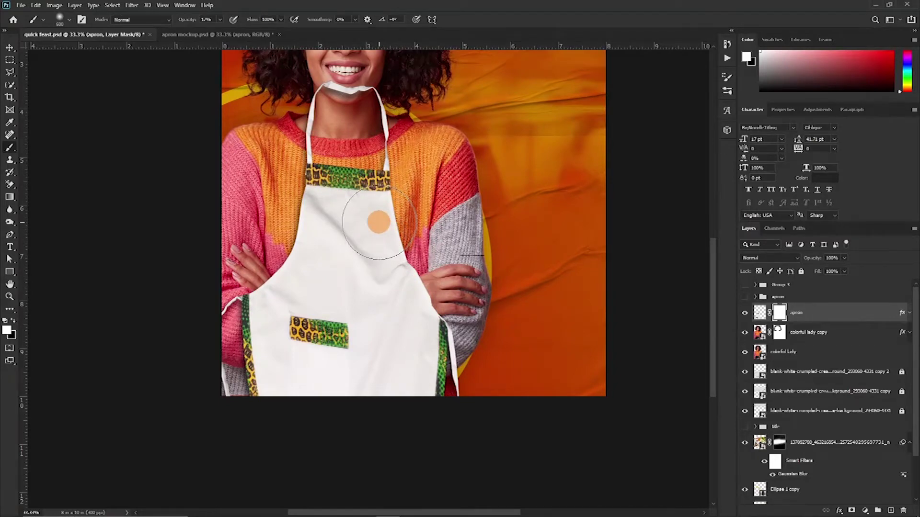
pyautogui.press('[')
pyautogui.press('[')
pyautogui.press('[')
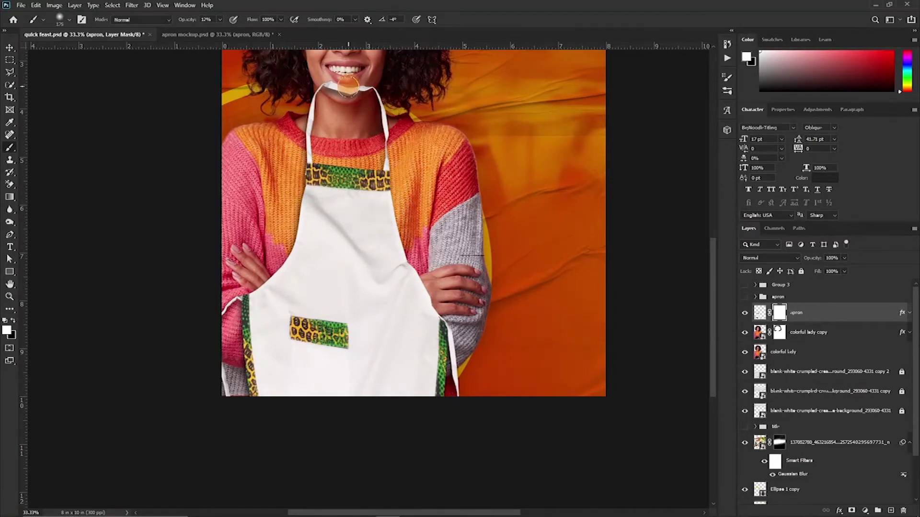
# Paint black at 100% opacity on the apron's mask to hide the neck strap crossing the woman's chin.
pyautogui.moveTo(328, 45); pyautogui.dragTo(312, 70)
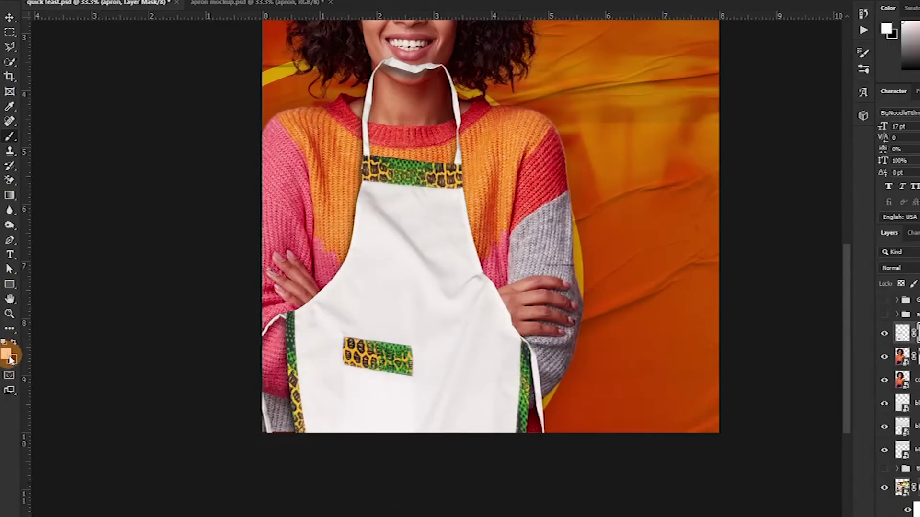
pyautogui.click(13, 342)
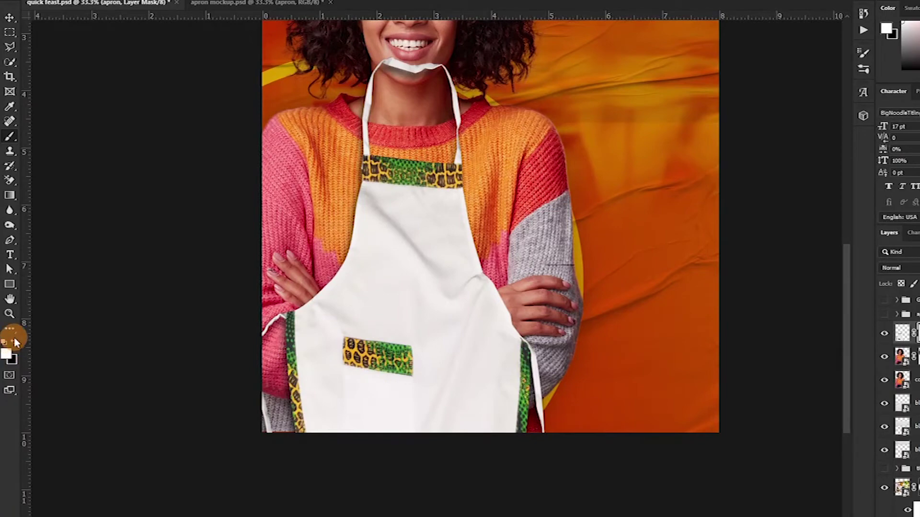
pyautogui.click(14, 343)
pyautogui.click(399, 60)
pyautogui.moveTo(399, 61); pyautogui.dragTo(422, 73)
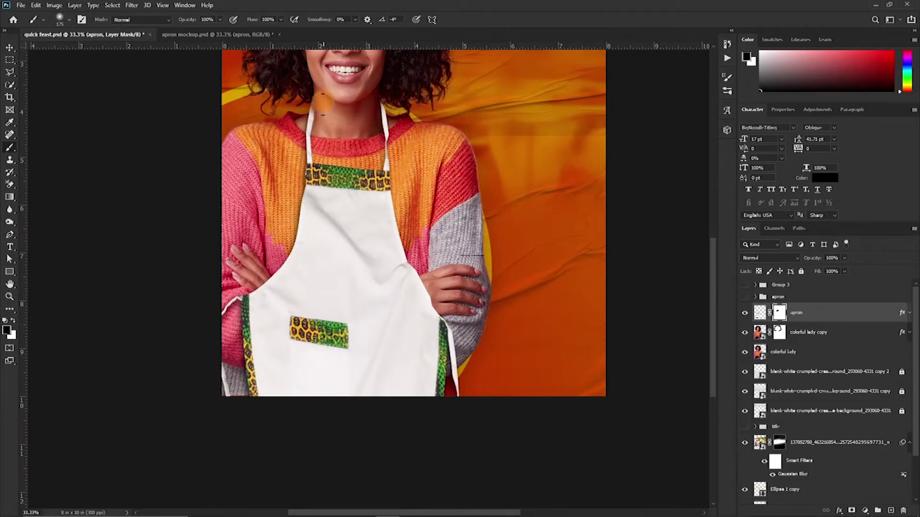
# Mask away the apron strap ends showing beyond both sides of the woman's neck, over the hair and background.
pyautogui.hotkey('ctrl', '+')
pyautogui.hotkey('ctrl', '+')
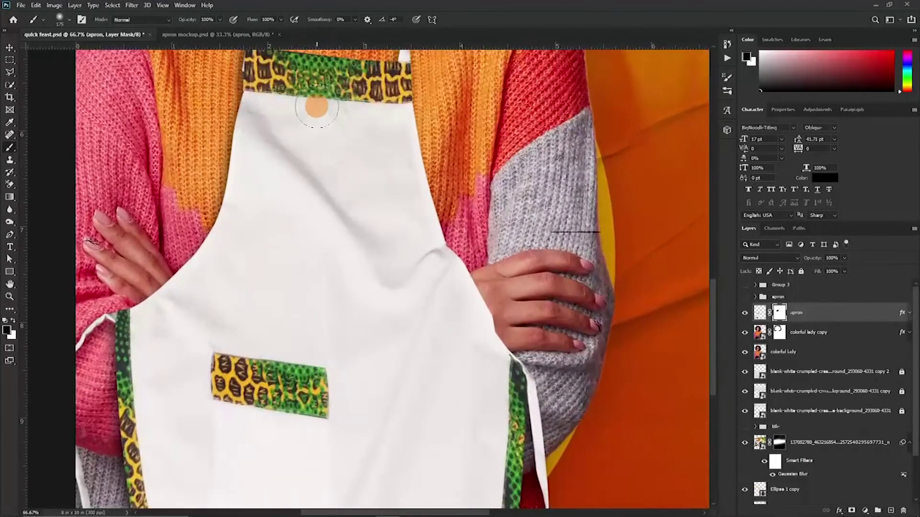
pyautogui.scroll(4, 323, 267)
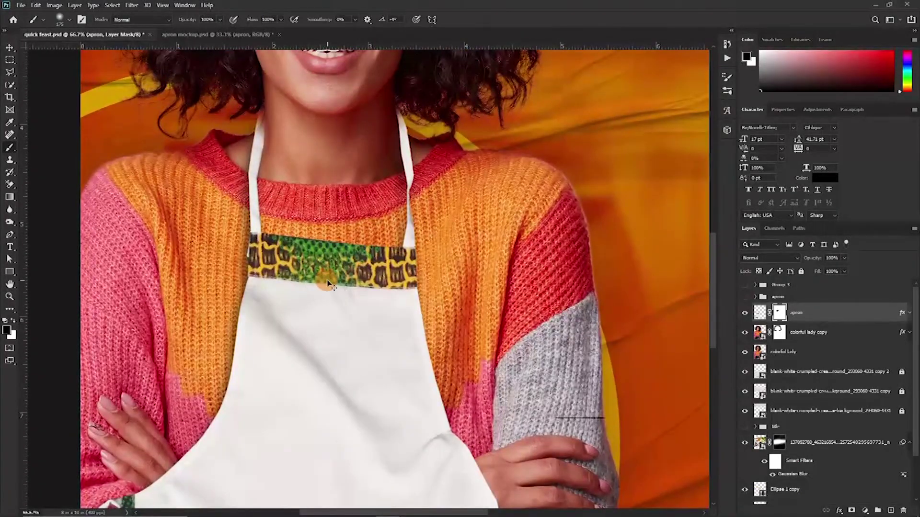
pyautogui.hotkey('ctrl', '+')
pyautogui.hotkey('ctrl', '+')
pyautogui.scroll(8, 304, 263)
pyautogui.moveTo(312, 345); pyautogui.dragTo(309, 342)
pyautogui.moveTo(513, 205); pyautogui.dragTo(545, 234)
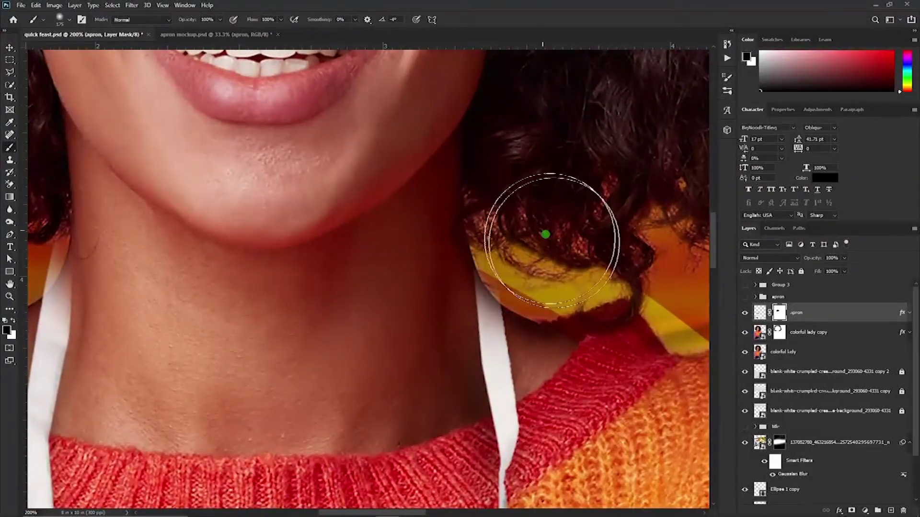
pyautogui.moveTo(207, 286); pyautogui.dragTo(363, 288)
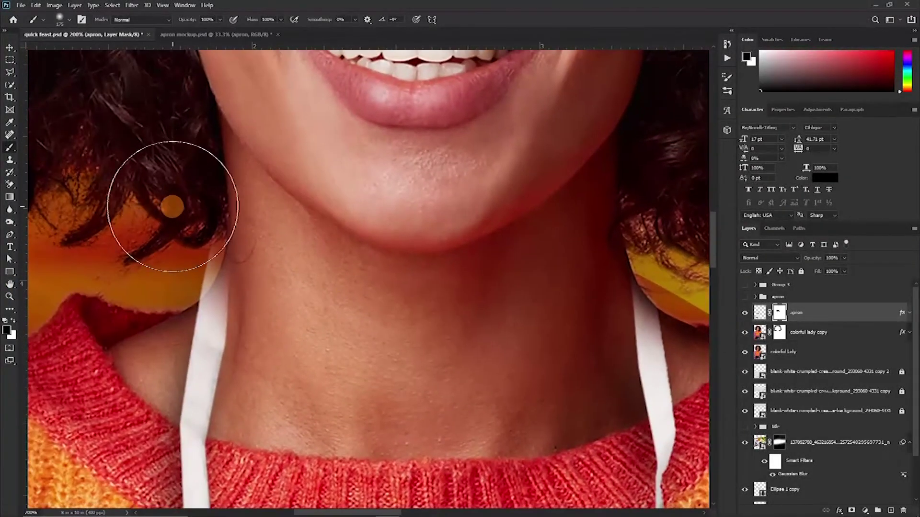
pyautogui.moveTo(222, 275); pyautogui.dragTo(180, 252)
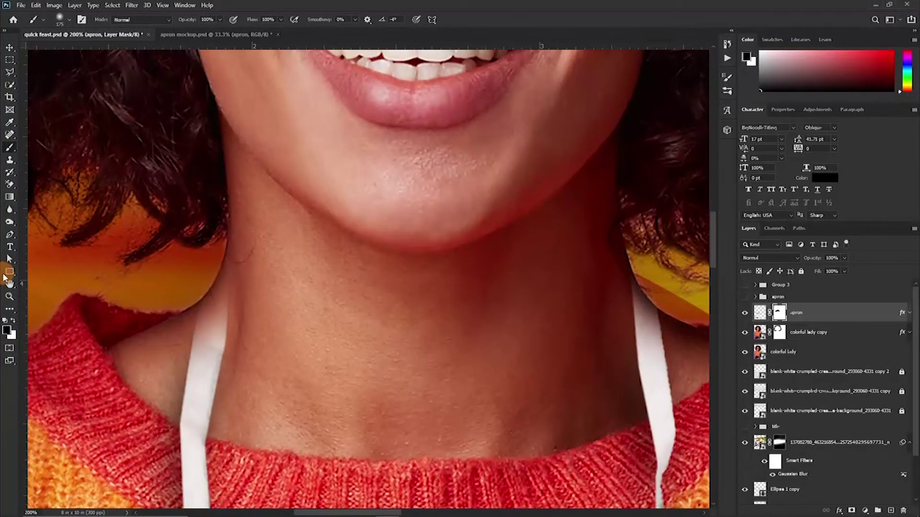
# Swap the foreground and background colors between white and black, ending with black in the foreground.
pyautogui.click(14, 335)
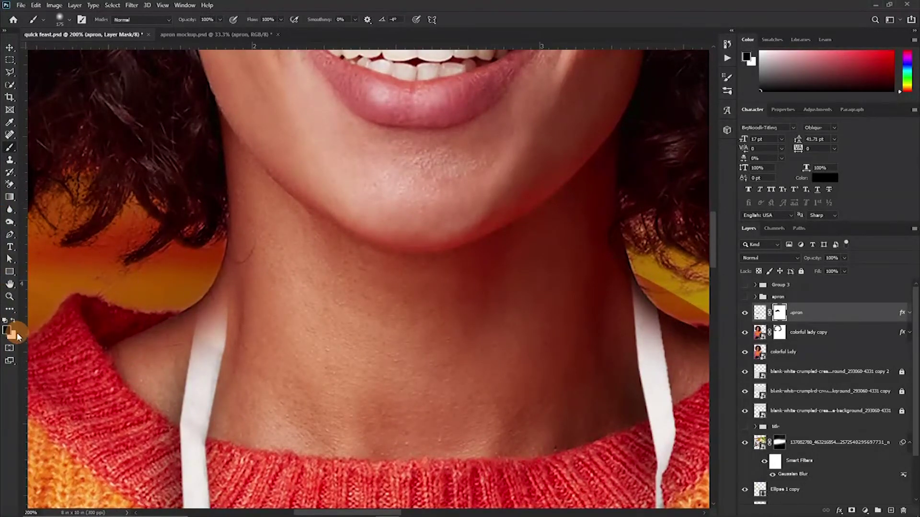
pyautogui.click(14, 321)
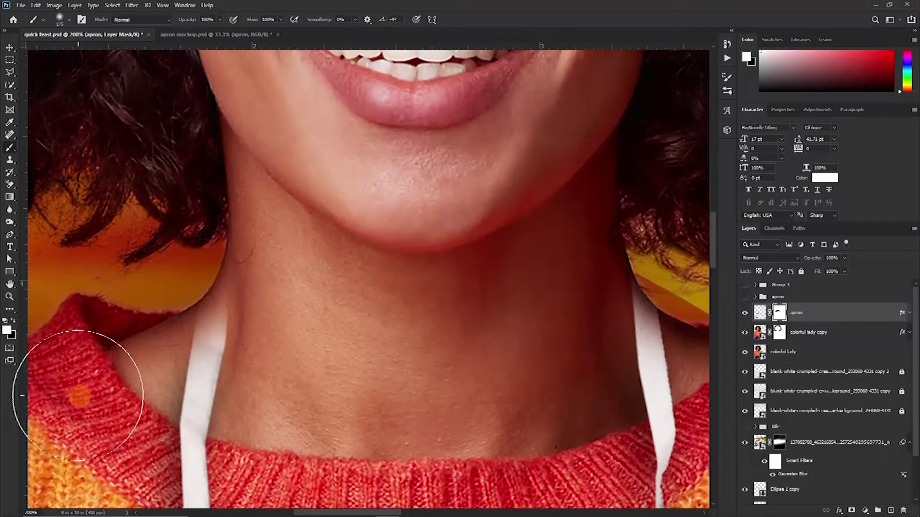
pyautogui.press('x')
pyautogui.press('x')
pyautogui.press('x')
pyautogui.press('x')
pyautogui.press('x')
pyautogui.press('x')
pyautogui.press('x')
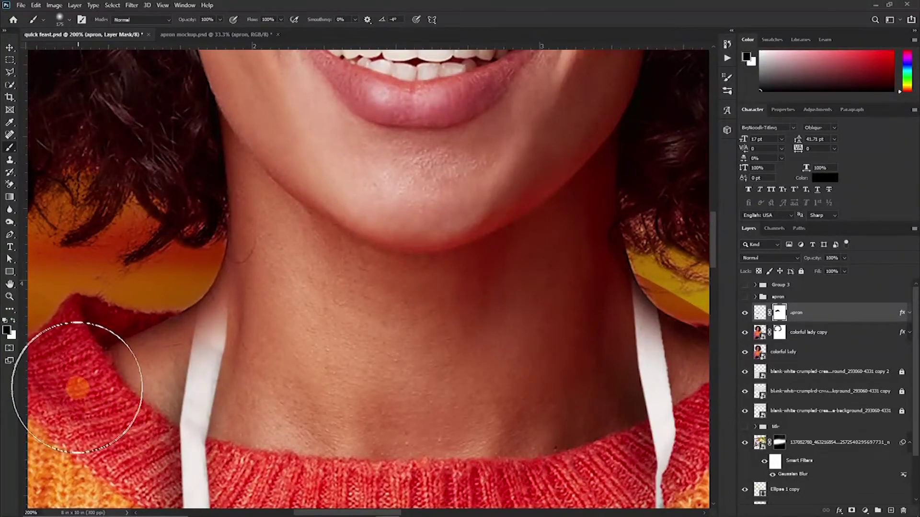
# Make white the foreground color and reduce the brush size to 50 px.
pyautogui.press('x')
pyautogui.press('x')
pyautogui.press('x')
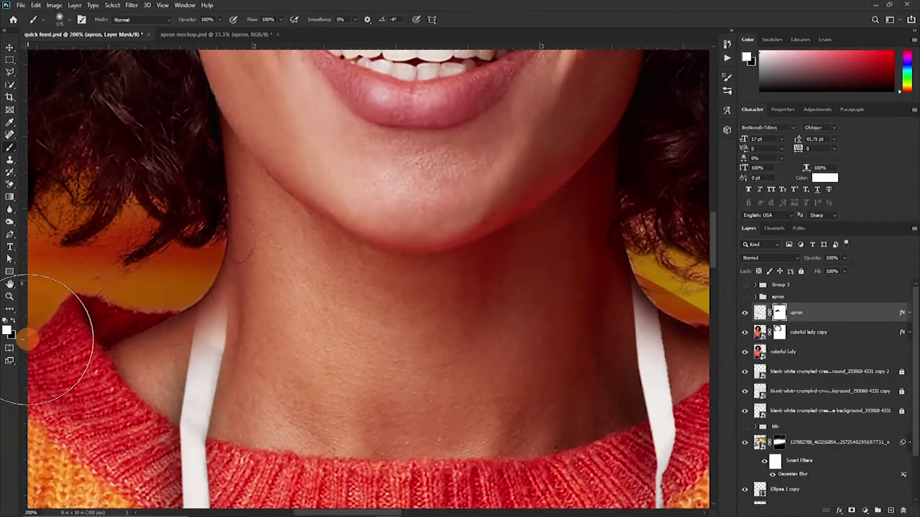
pyautogui.press('x')
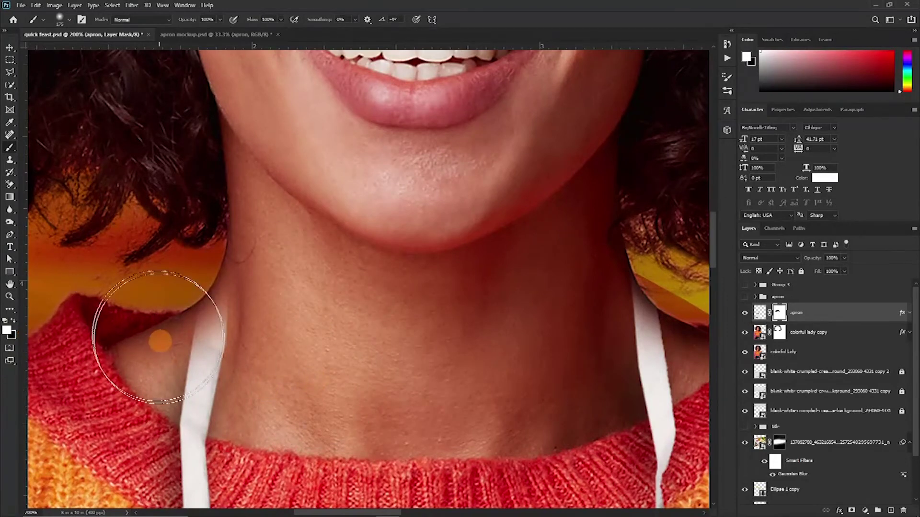
pyautogui.press('[')
pyautogui.press('[')
pyautogui.press('[')
pyautogui.press('[')
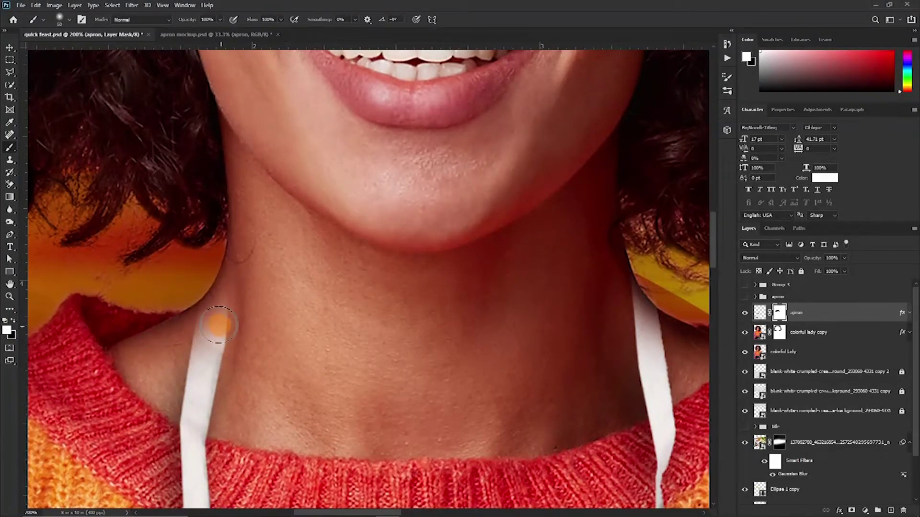
# Undo the full-strength stroke, lower the brush opacity to 17%, and softly paint white on the apron mask at the strap end beside the neck.
pyautogui.moveTo(213, 321)
pyautogui.mouseDown()
pyautogui.moveTo(235, 309)
pyautogui.moveTo(223, 332)
pyautogui.mouseUp()
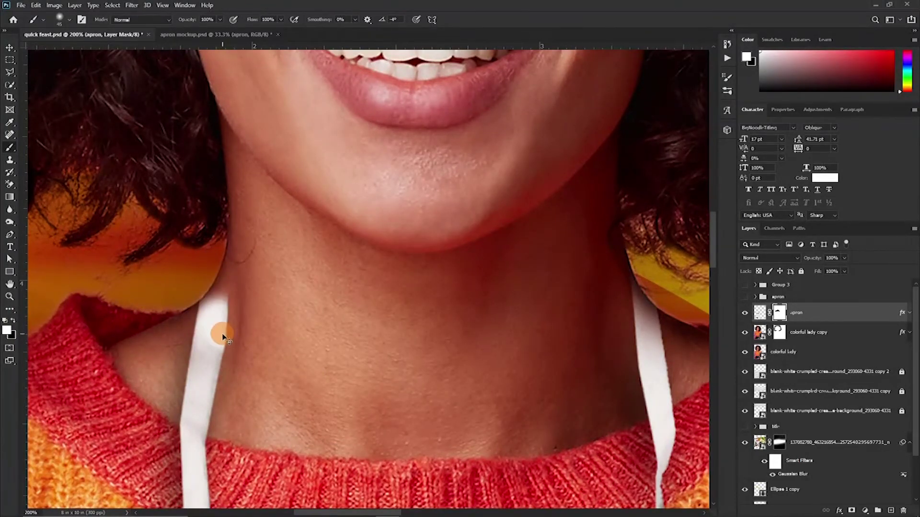
pyautogui.hotkey('ctrl', 'z')
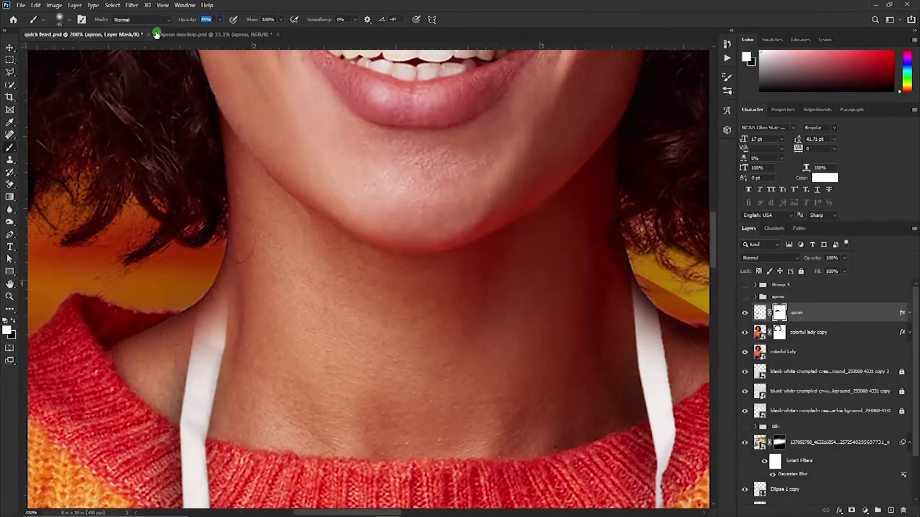
pyautogui.moveTo(144, 39); pyautogui.dragTo(147, 40)
pyautogui.moveTo(232, 342)
pyautogui.mouseDown()
pyautogui.moveTo(206, 343)
pyautogui.moveTo(240, 304)
pyautogui.mouseUp()
pyautogui.moveTo(201, 351)
pyautogui.mouseDown()
pyautogui.moveTo(240, 276)
pyautogui.moveTo(225, 317)
pyautogui.moveTo(238, 283)
pyautogui.moveTo(205, 345)
pyautogui.moveTo(210, 334)
pyautogui.moveTo(187, 351)
pyautogui.mouseUp()
pyautogui.hscroll(5, 226, 345)
pyautogui.scroll(1, 226, 345)
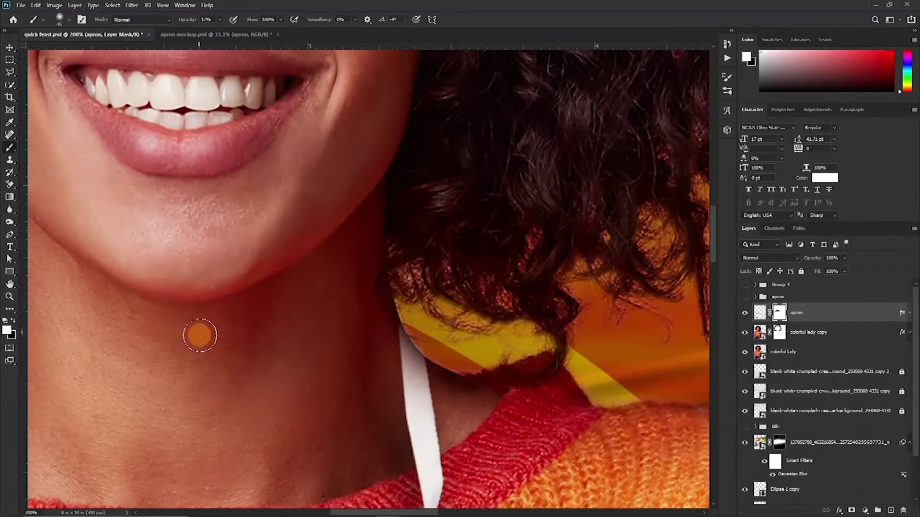
pyautogui.moveTo(202, 335); pyautogui.dragTo(306, 271)
pyautogui.moveTo(202, 306); pyautogui.dragTo(200, 337)
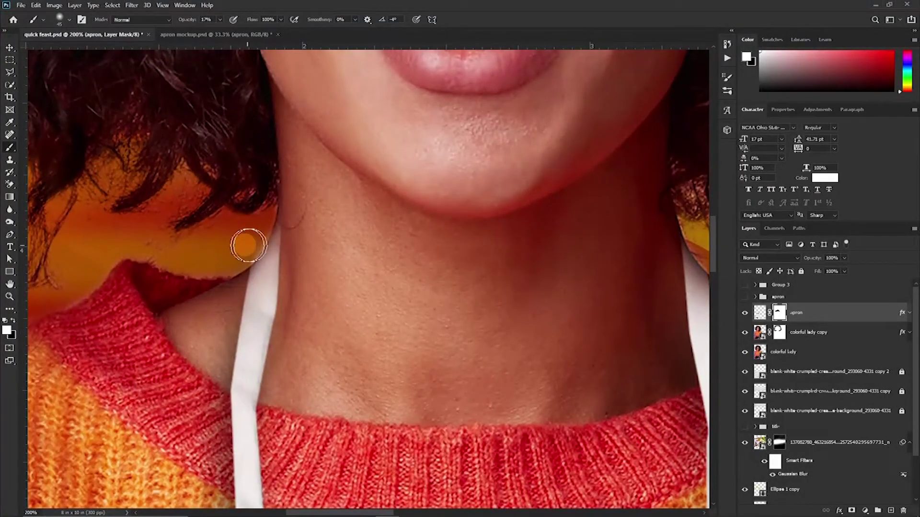
# Paint black at 17% opacity on the apron mask to soften the strap end where it extends beyond the neck.
pyautogui.press('x')
pyautogui.moveTo(226, 243); pyautogui.dragTo(240, 230)
pyautogui.moveTo(213, 358); pyautogui.dragTo(198, 333)
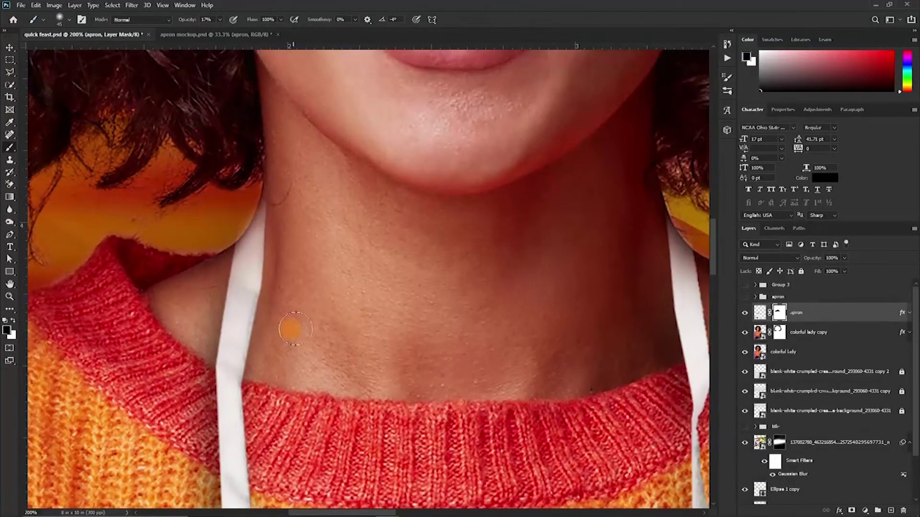
# Lower the apron layer's opacity to 23% to see the crossed arms beneath it.
pyautogui.moveTo(369, 355); pyautogui.dragTo(307, 96)
pyautogui.moveTo(315, 300); pyautogui.dragTo(299, 95)
pyautogui.moveTo(285, 304); pyautogui.dragTo(254, 191)
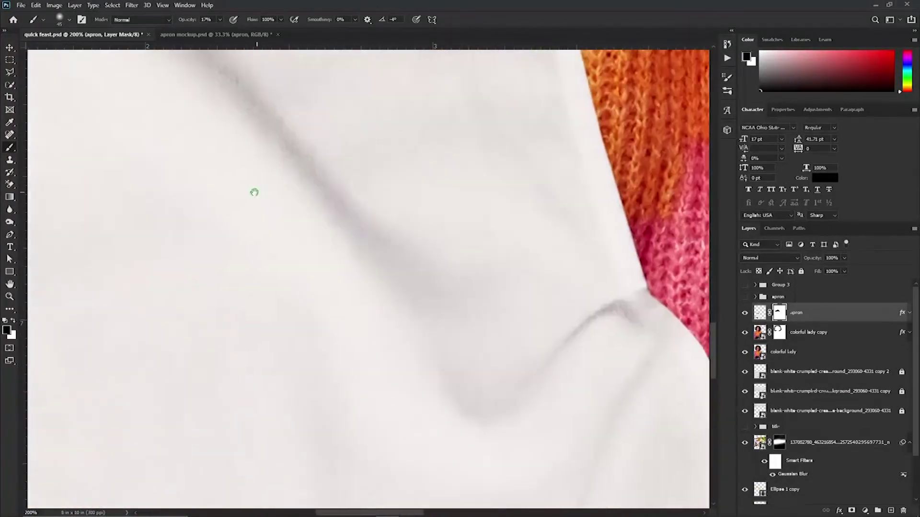
pyautogui.hotkey('ctrl', '-')
pyautogui.hotkey('ctrl', '-')
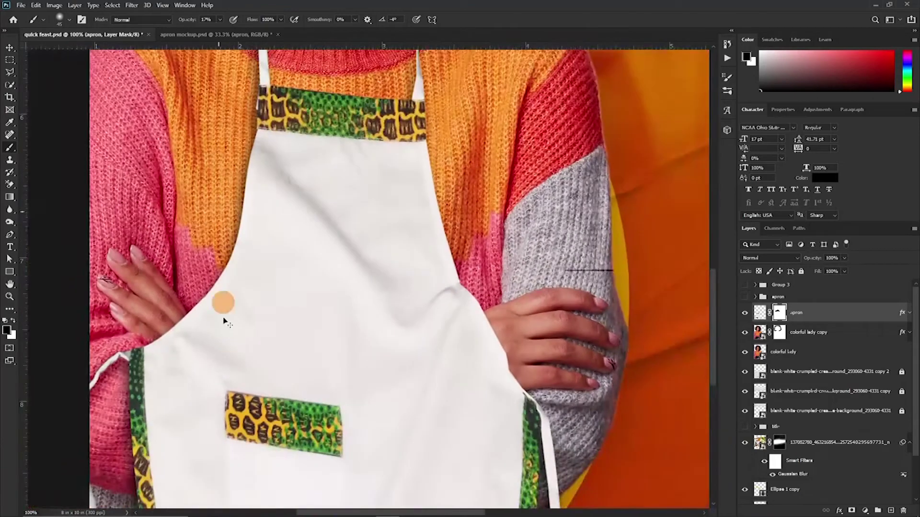
pyautogui.scroll(-3, 220, 386)
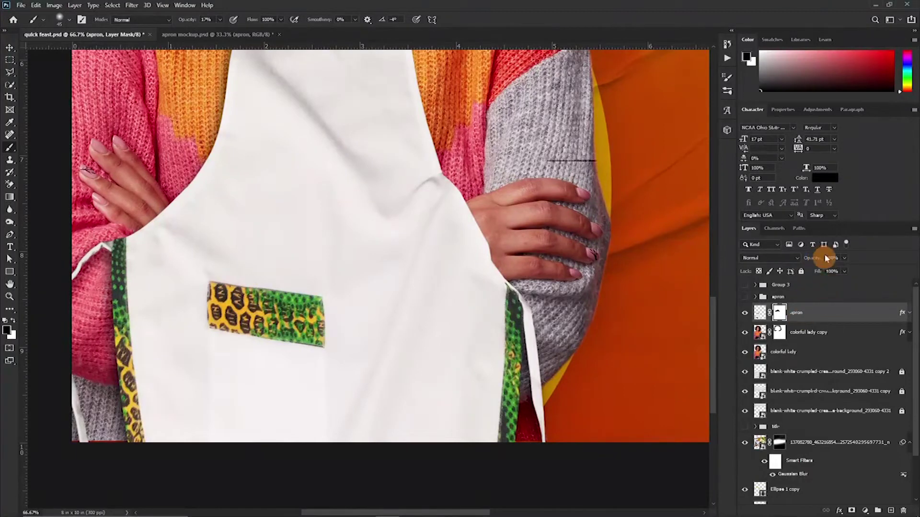
pyautogui.press('Return')
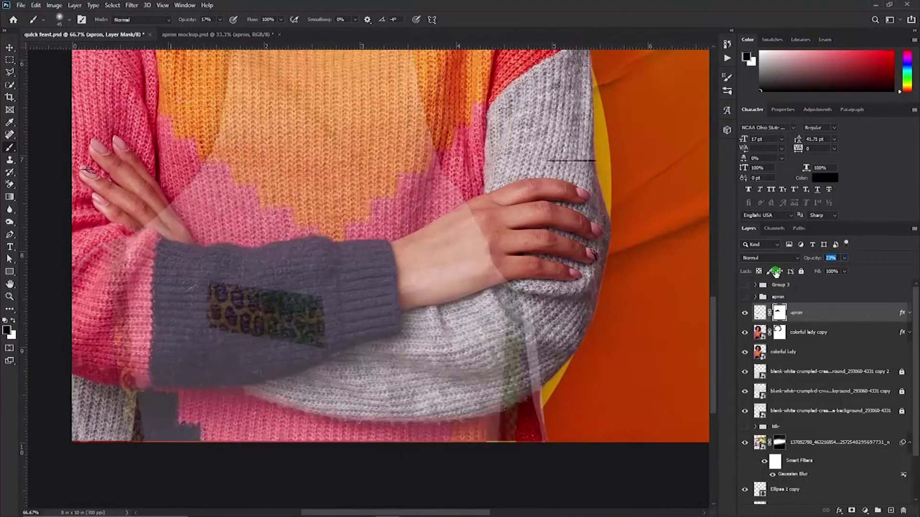
# With the Pen tool in Path mode, trace a closed path around the hands, forearms and sleeves that the apron covers.
pyautogui.press('p')
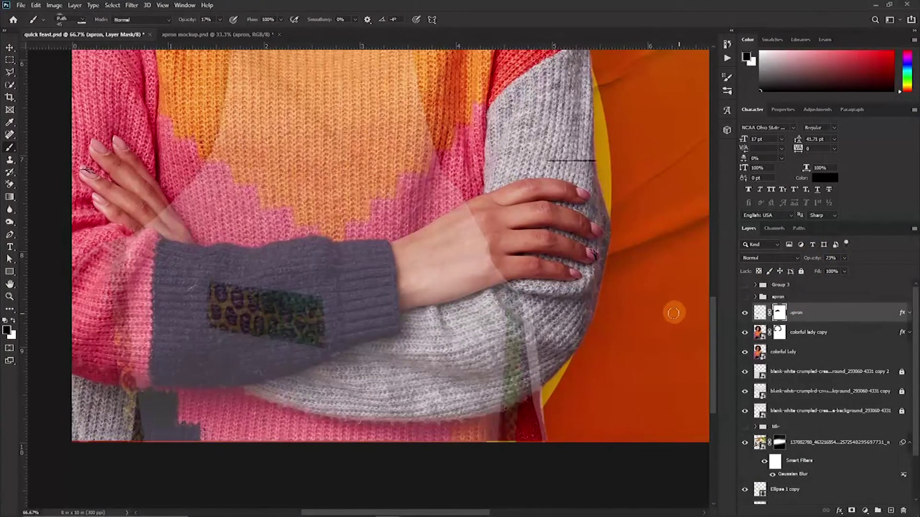
pyautogui.click(173, 209)
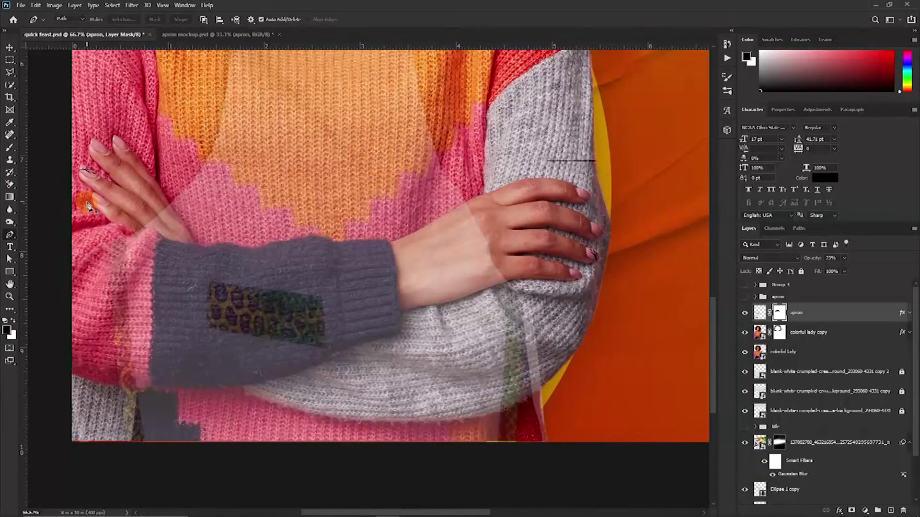
pyautogui.hotkey('ctrl', '+')
pyautogui.hotkey('ctrl', '+')
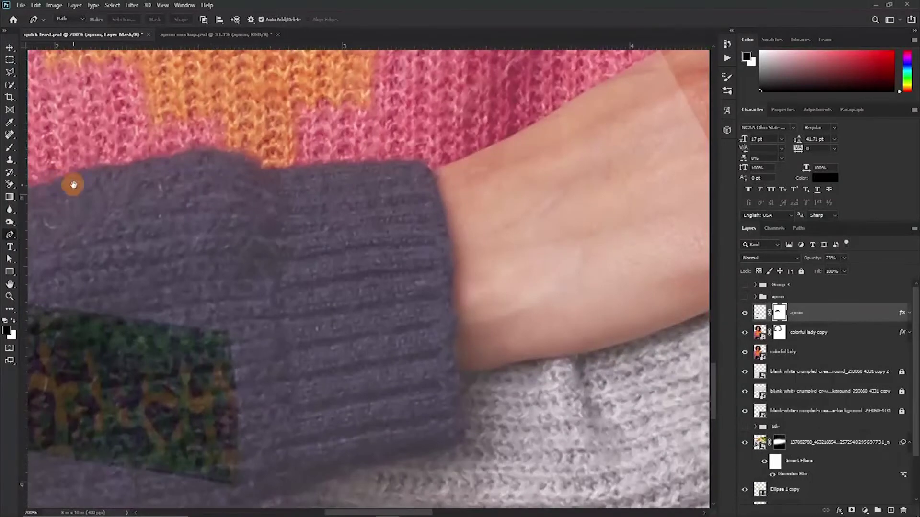
pyautogui.moveTo(73, 185); pyautogui.dragTo(420, 307)
pyautogui.moveTo(254, 247); pyautogui.dragTo(343, 240)
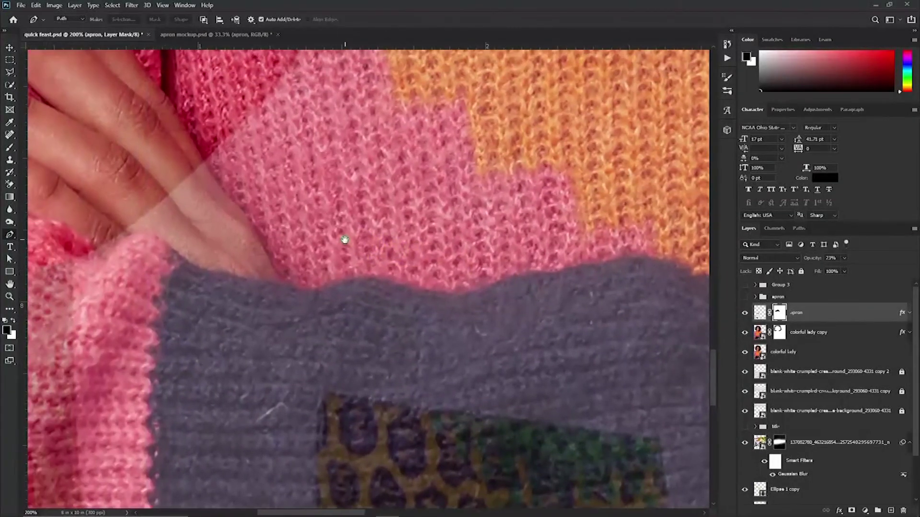
pyautogui.click(83, 19)
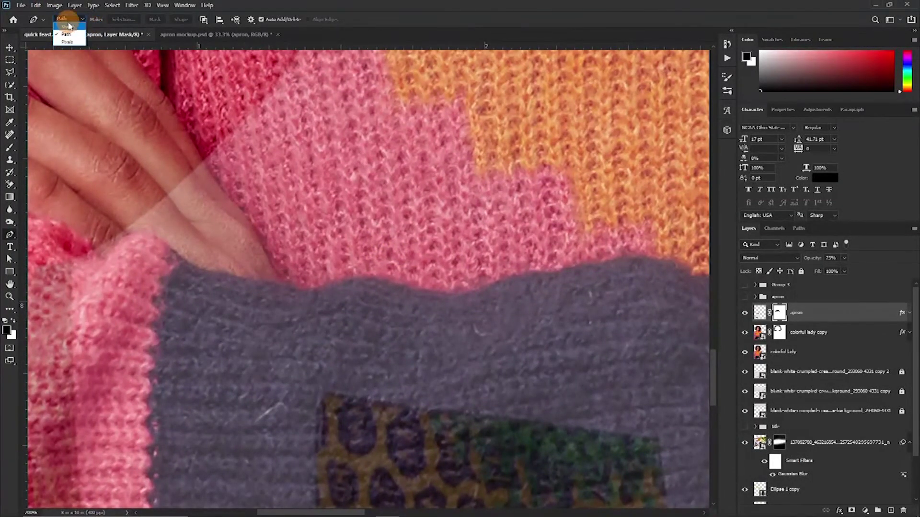
pyautogui.click(70, 35)
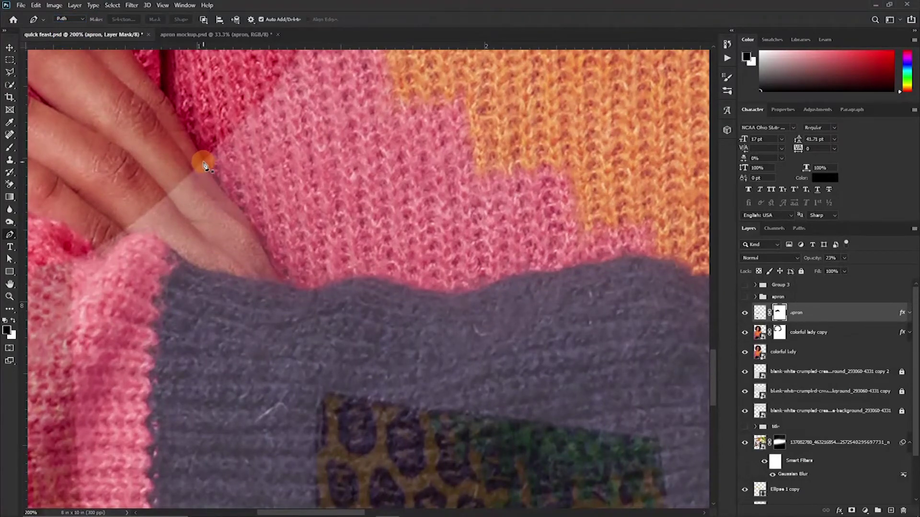
pyautogui.moveTo(203, 160); pyautogui.dragTo(216, 187)
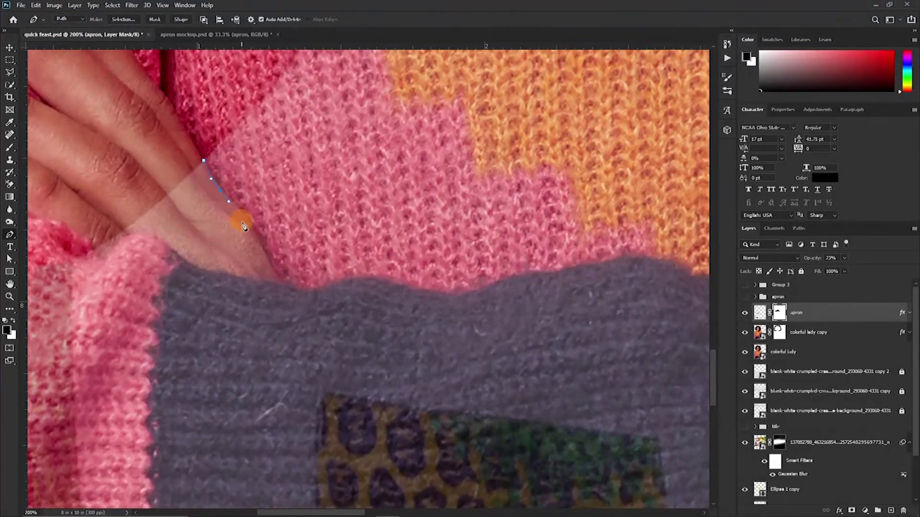
pyautogui.moveTo(254, 234); pyautogui.dragTo(290, 294)
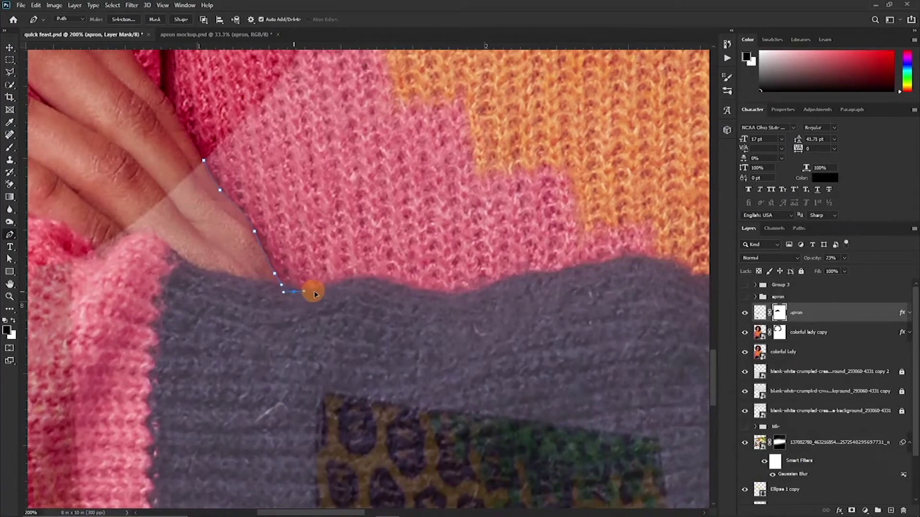
pyautogui.moveTo(458, 299); pyautogui.dragTo(518, 257)
pyautogui.scroll(-5, 518, 257)
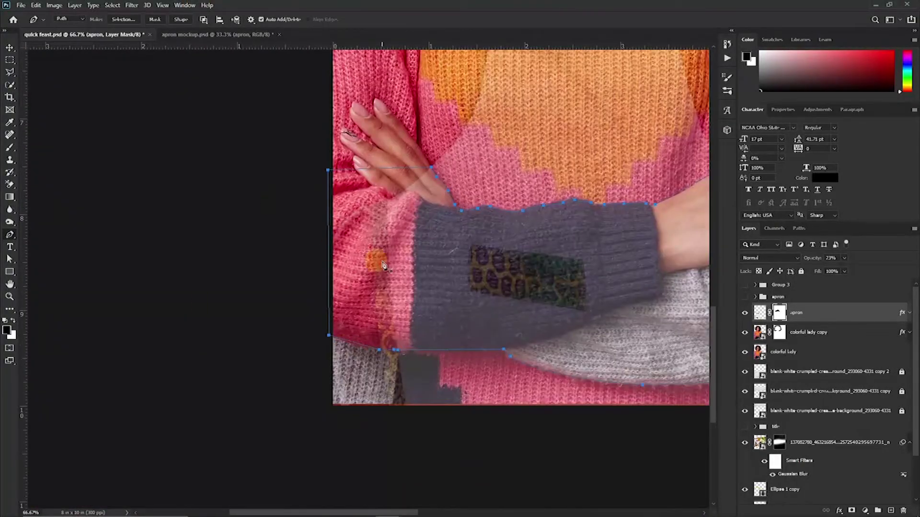
pyautogui.moveTo(517, 226); pyautogui.dragTo(367, 246)
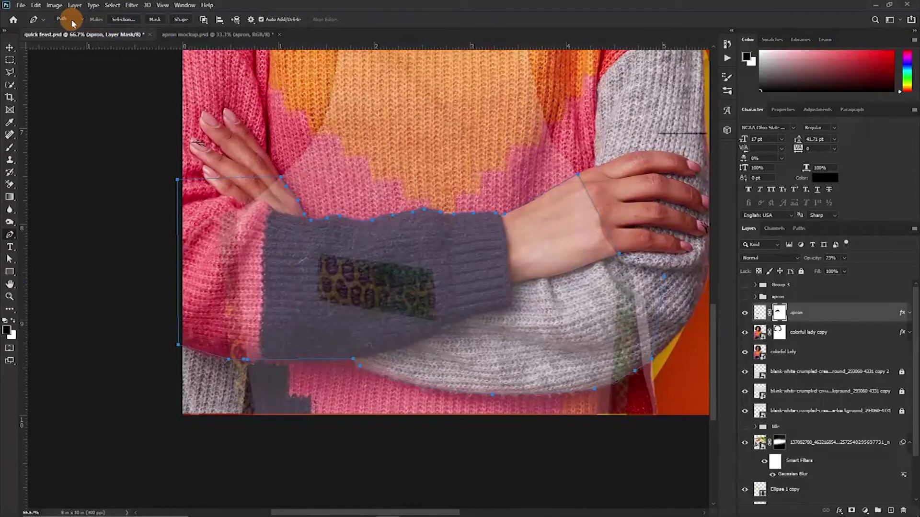
# Convert the arm path to a selection with a 0.1 px feather and paint it black at 100% opacity on the apron mask.
pyautogui.click(122, 20)
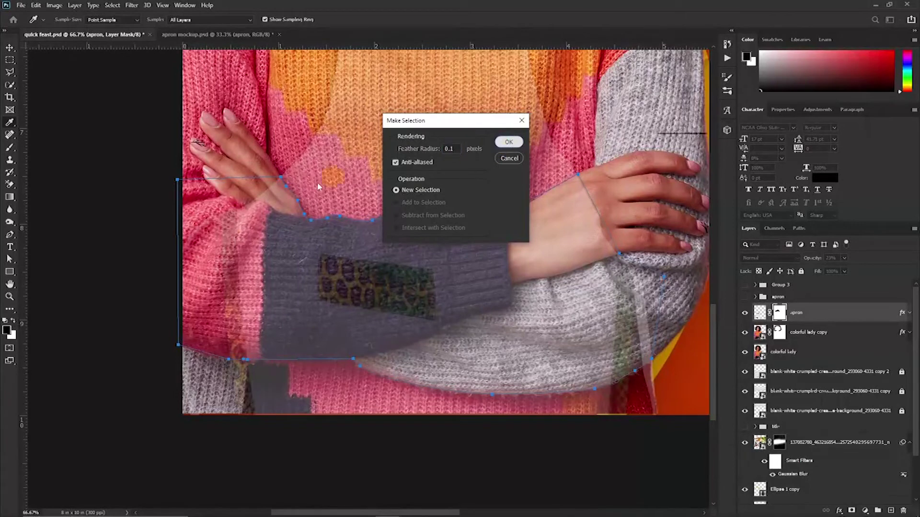
pyautogui.press('Return')
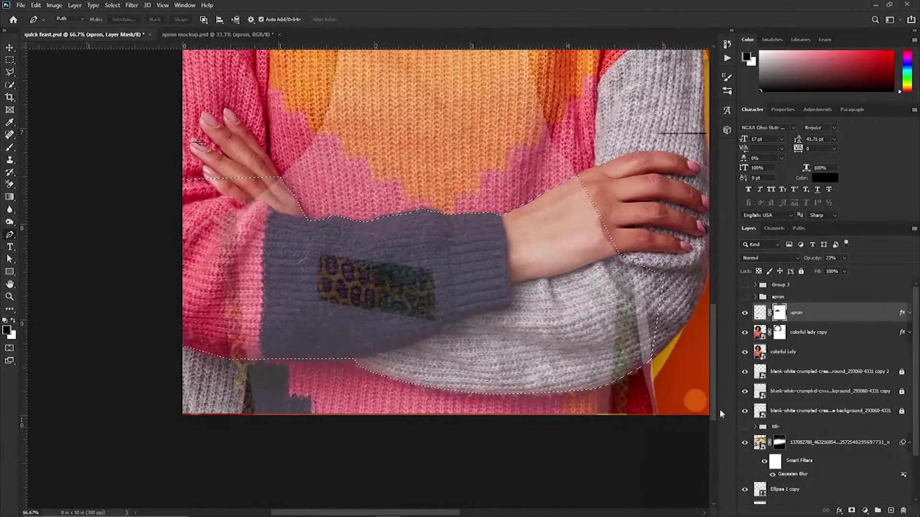
pyautogui.press('b')
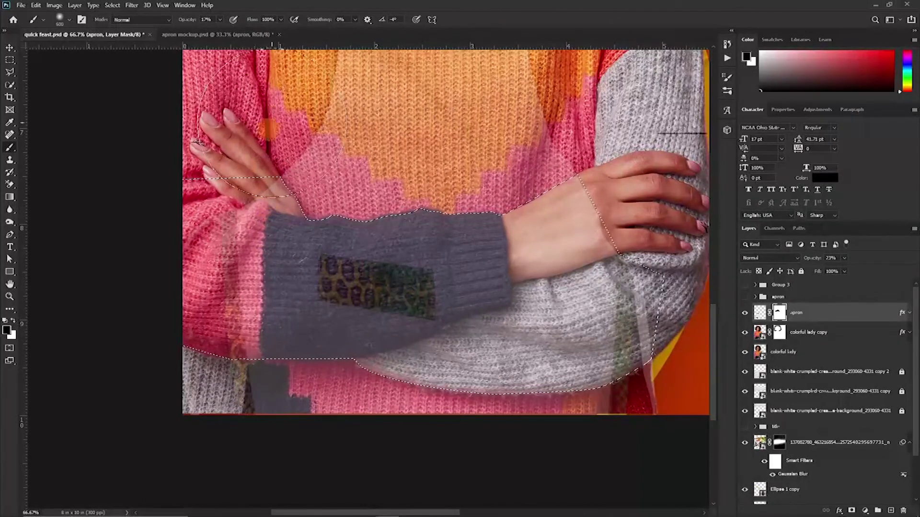
pyautogui.moveTo(233, 44); pyautogui.dragTo(237, 45)
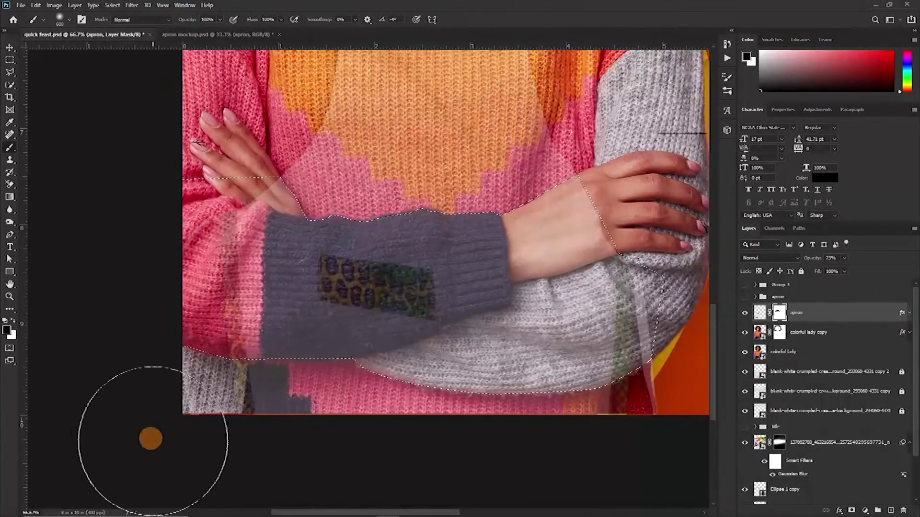
pyautogui.moveTo(206, 240)
pyautogui.mouseDown()
pyautogui.moveTo(231, 282)
pyautogui.moveTo(366, 254)
pyautogui.mouseUp()
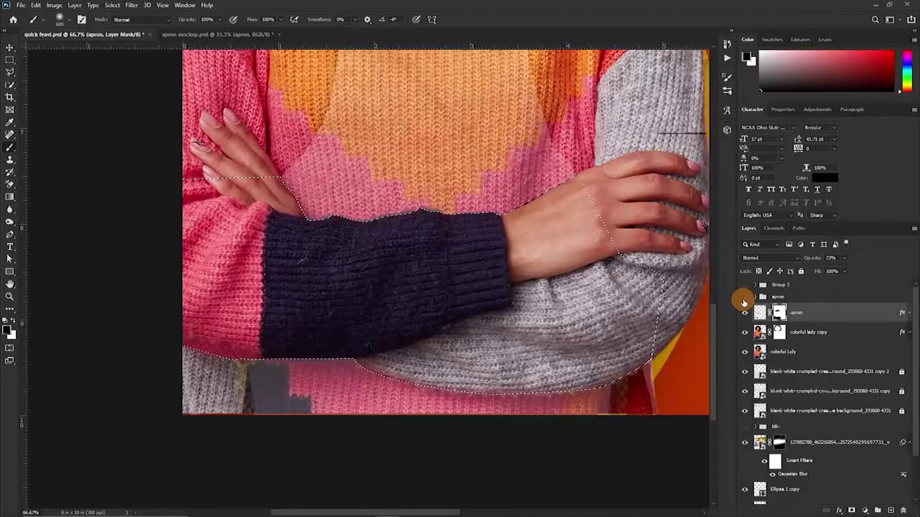
# Deselect the arm area and set the apron layer's opacity back to 100%.
pyautogui.hotkey('ctrl', 'd')
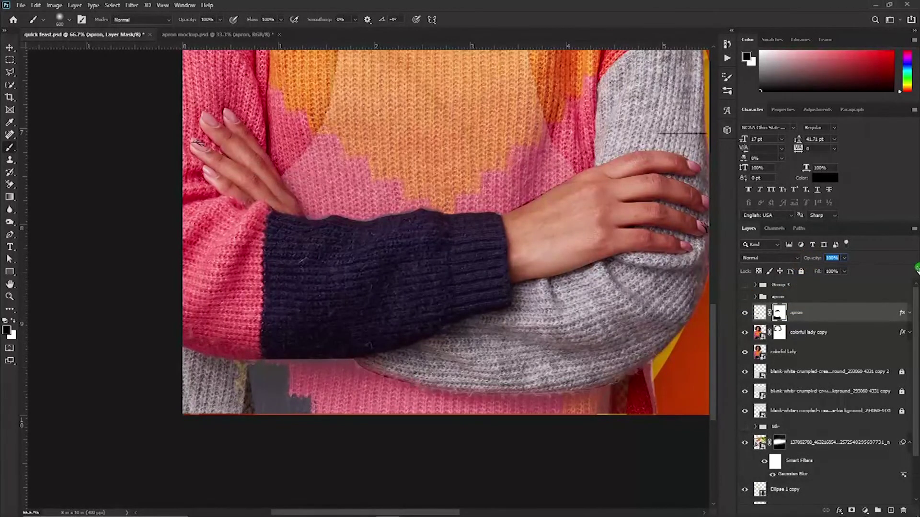
pyautogui.press('Return')
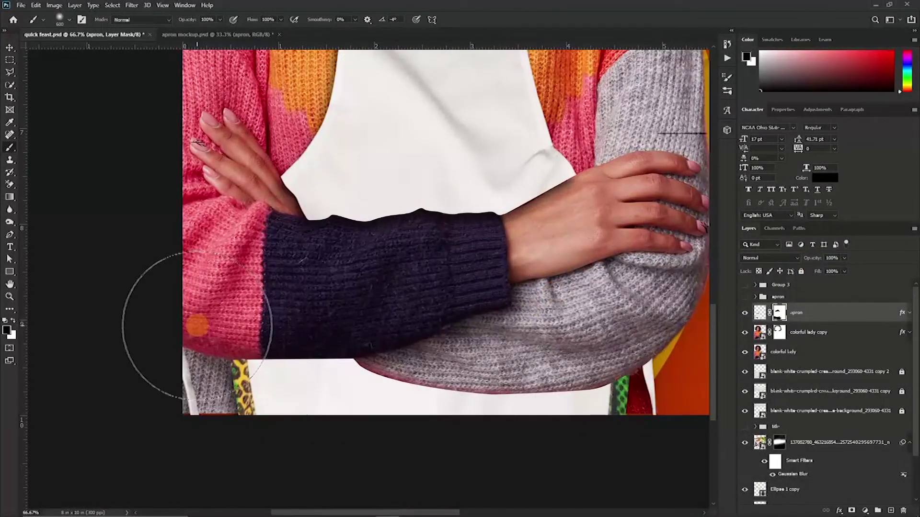
pyautogui.moveTo(528, 272)
pyautogui.mouseDown()
pyautogui.moveTo(263, 304)
pyautogui.moveTo(274, 329)
pyautogui.moveTo(404, 379)
pyautogui.moveTo(454, 348)
pyautogui.mouseUp()
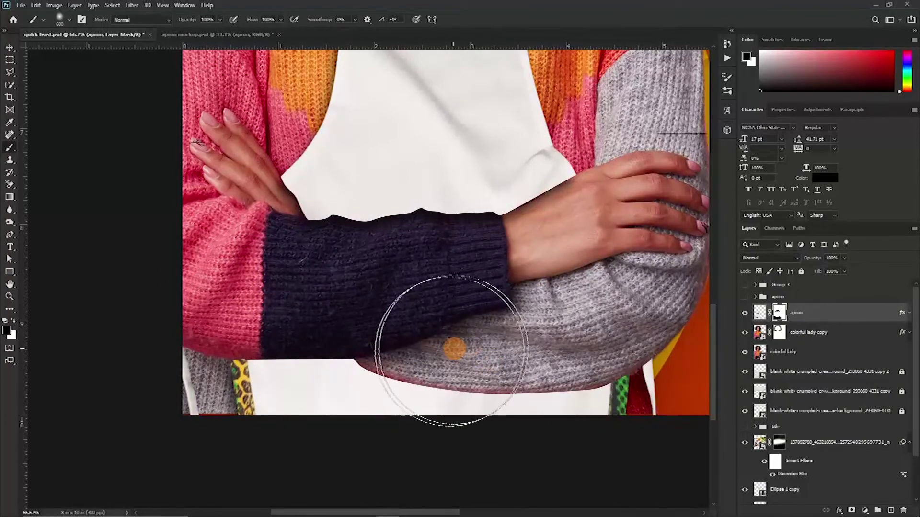
pyautogui.hotkey('ctrl', '-')
pyautogui.hotkey('ctrl', '-')
pyautogui.moveTo(426, 274)
pyautogui.mouseDown()
pyautogui.moveTo(483, 267)
pyautogui.moveTo(425, 322)
pyautogui.moveTo(461, 310)
pyautogui.moveTo(515, 320)
pyautogui.moveTo(435, 284)
pyautogui.moveTo(356, 354)
pyautogui.moveTo(313, 329)
pyautogui.moveTo(331, 278)
pyautogui.moveTo(519, 276)
pyautogui.moveTo(464, 284)
pyautogui.moveTo(485, 263)
pyautogui.mouseUp()
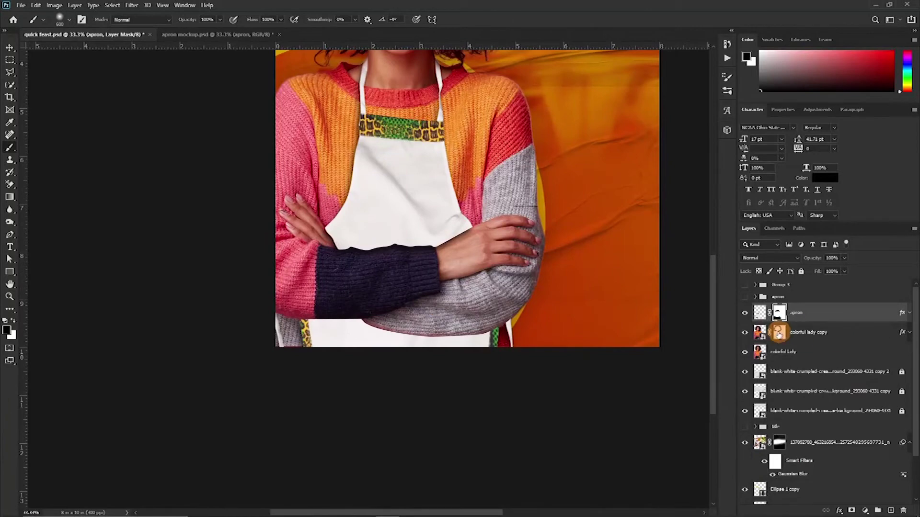
# Expand the apron layer's effects and hide its drop shadow.
pyautogui.click(907, 314)
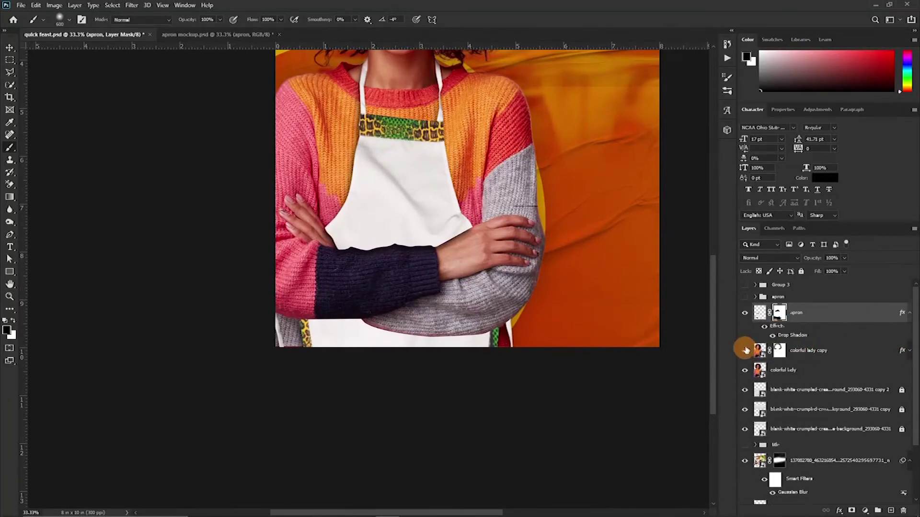
pyautogui.click(767, 330)
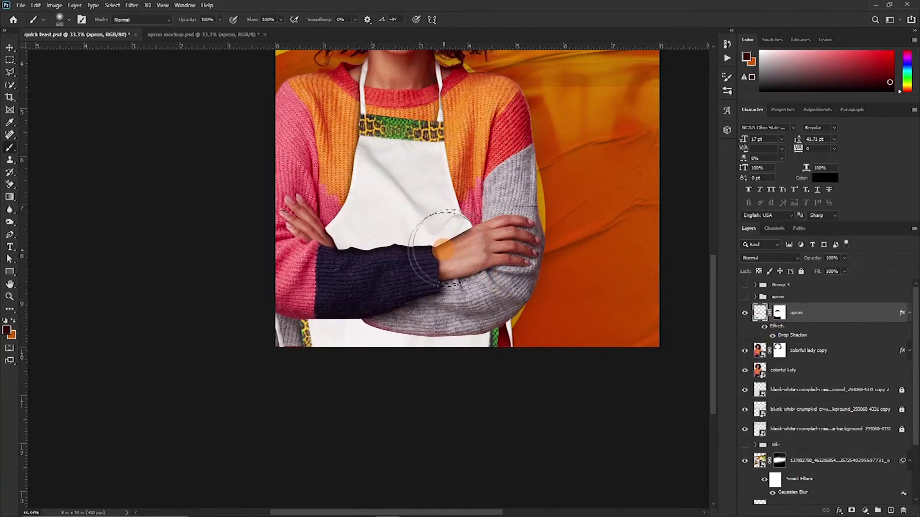
pyautogui.click(786, 337)
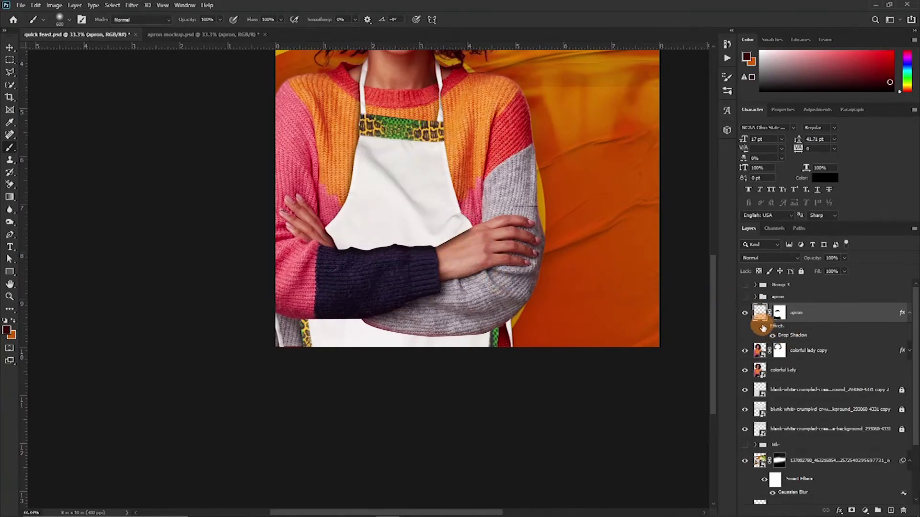
pyautogui.click(763, 328)
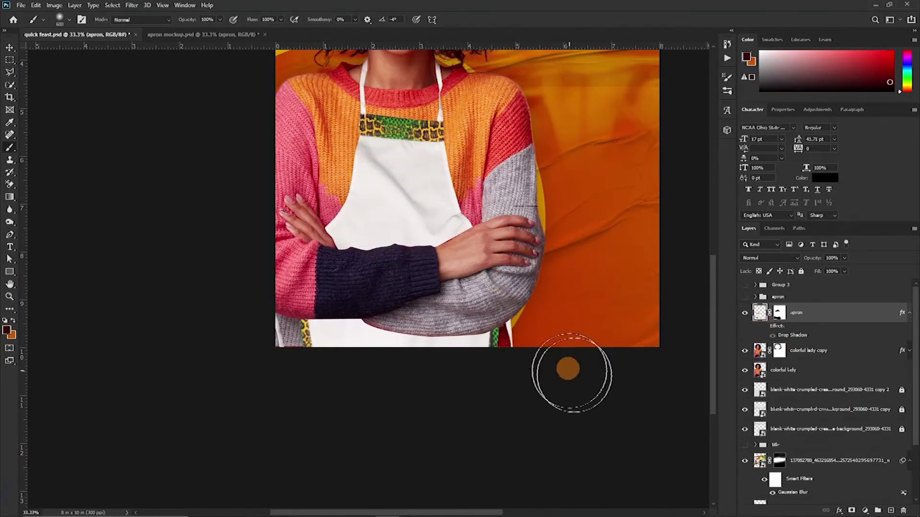
pyautogui.scroll(-2, 520, 315)
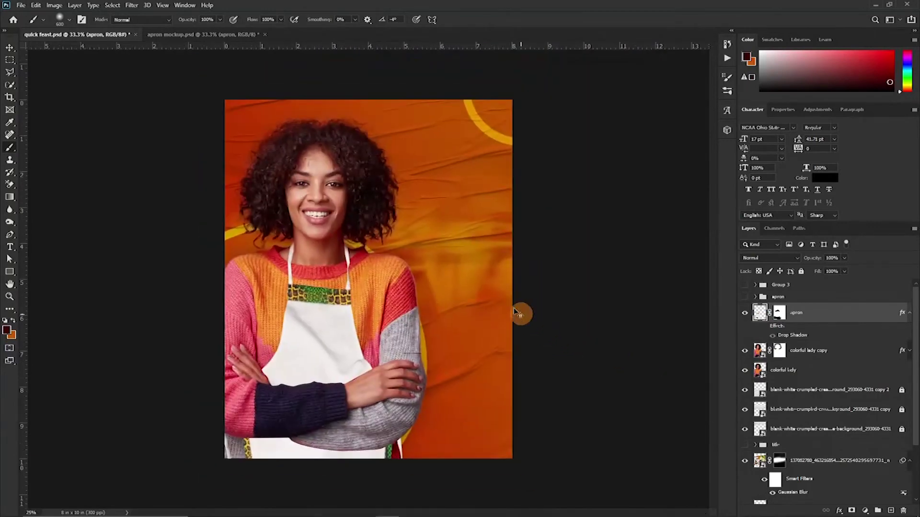
pyautogui.scroll(2, 369, 248)
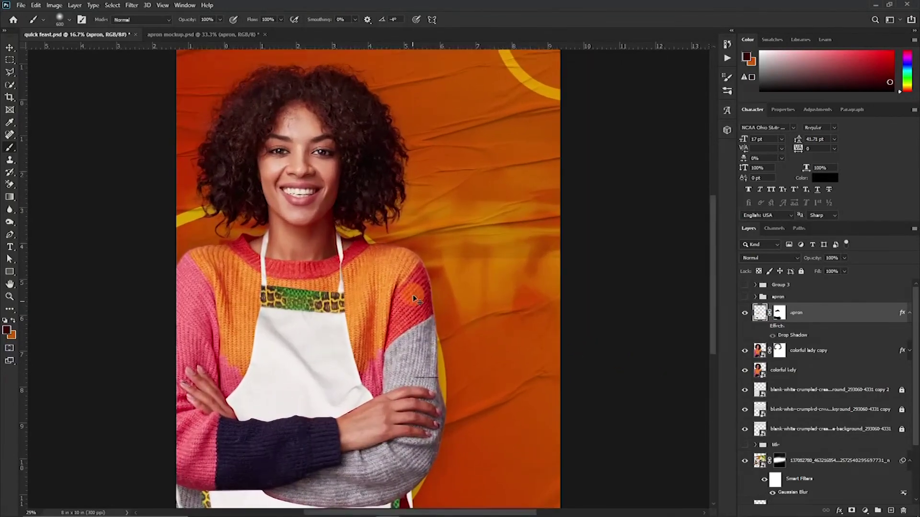
pyautogui.moveTo(365, 248); pyautogui.dragTo(400, 382)
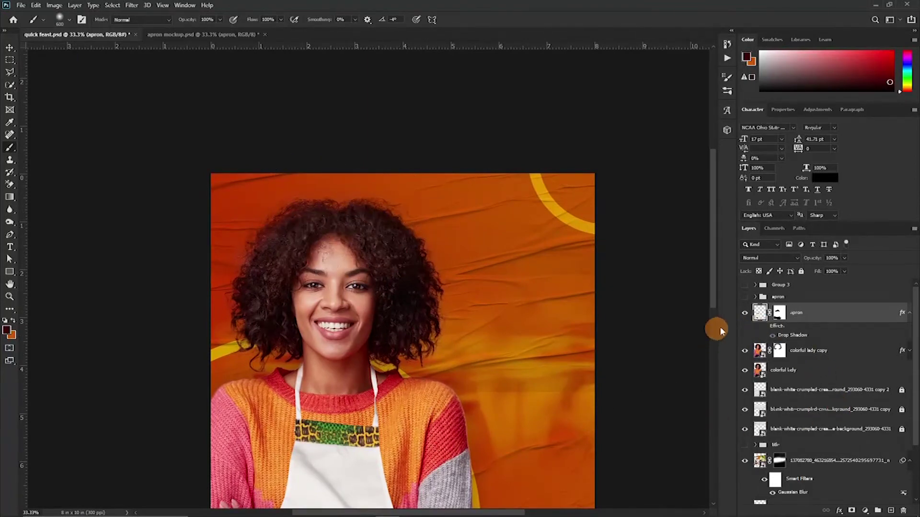
pyautogui.scroll(-4, 523, 266)
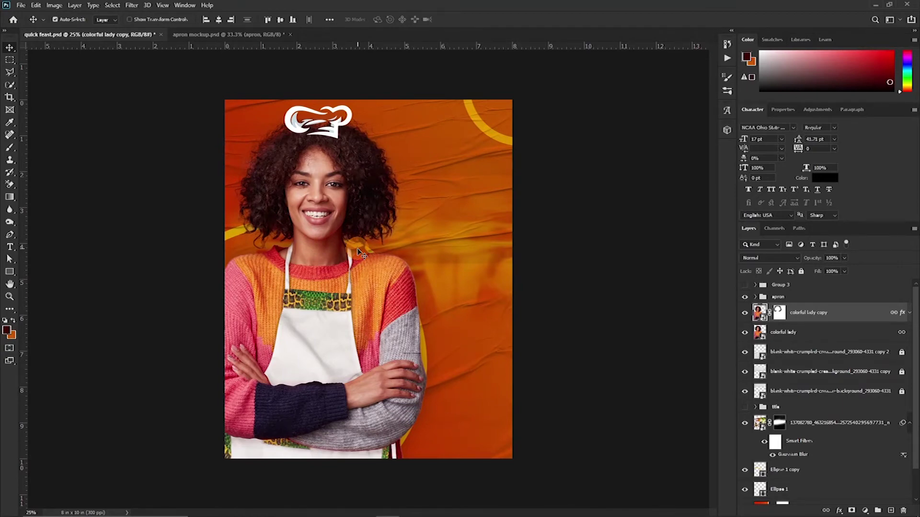
# Place the quick feast bottom info artwork in the flyer's lower-right corner at 100% scale and move its layer above the apron group.
pyautogui.click(314, 409)
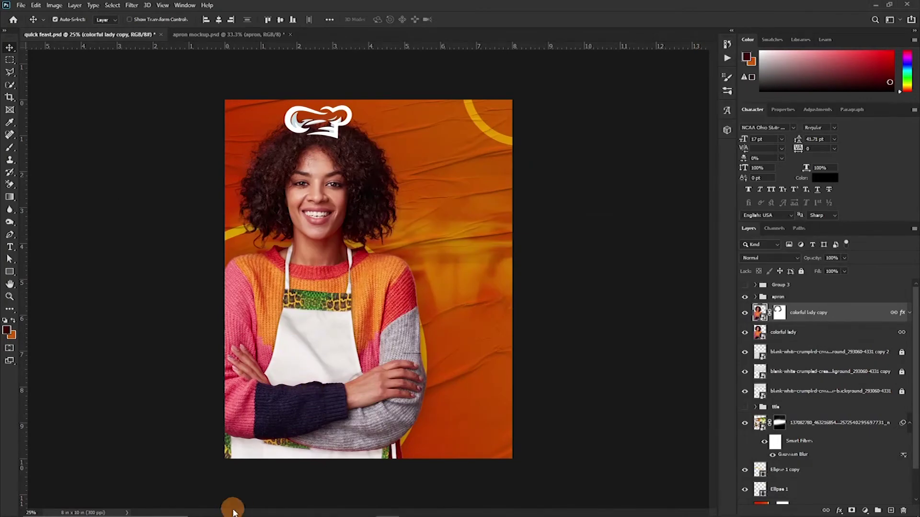
pyautogui.moveTo(234, 515)
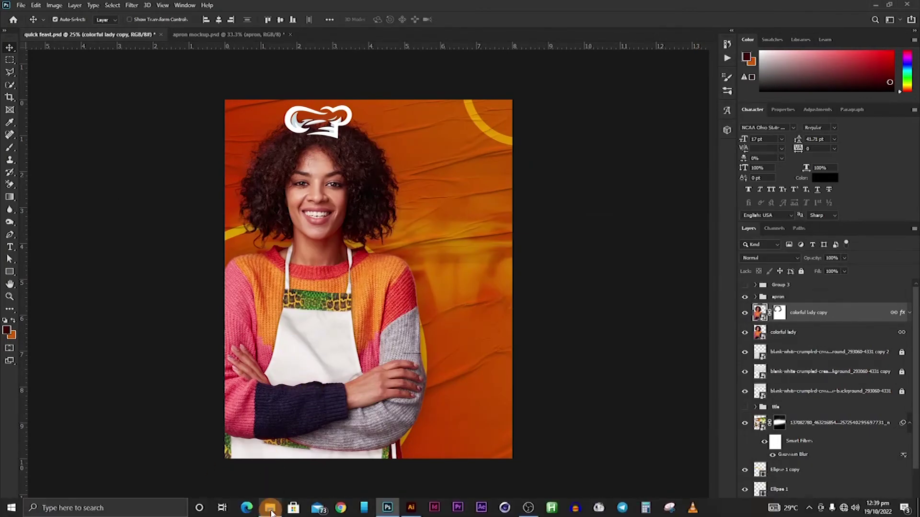
pyautogui.moveTo(271, 513)
pyautogui.click(268, 467)
pyautogui.moveTo(422, 323); pyautogui.dragTo(444, 366)
pyautogui.moveTo(407, 309); pyautogui.dragTo(464, 382)
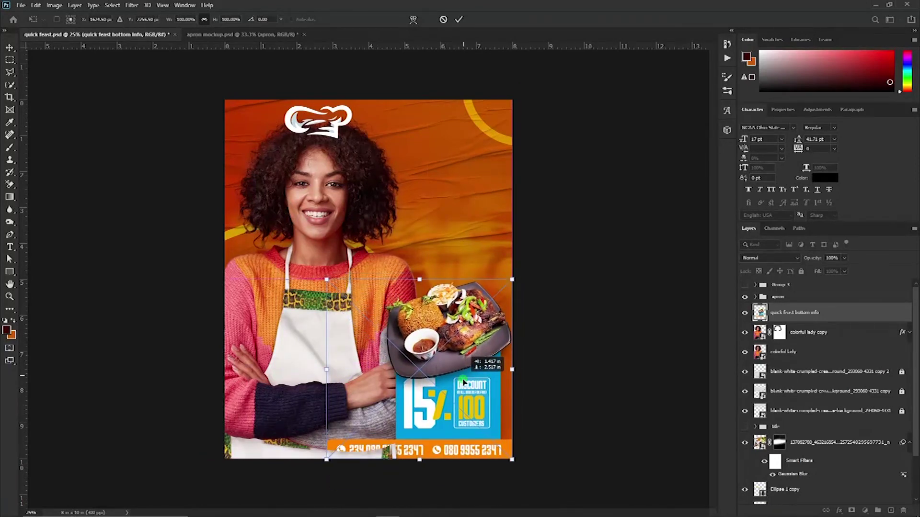
pyautogui.moveTo(463, 379); pyautogui.dragTo(463, 379)
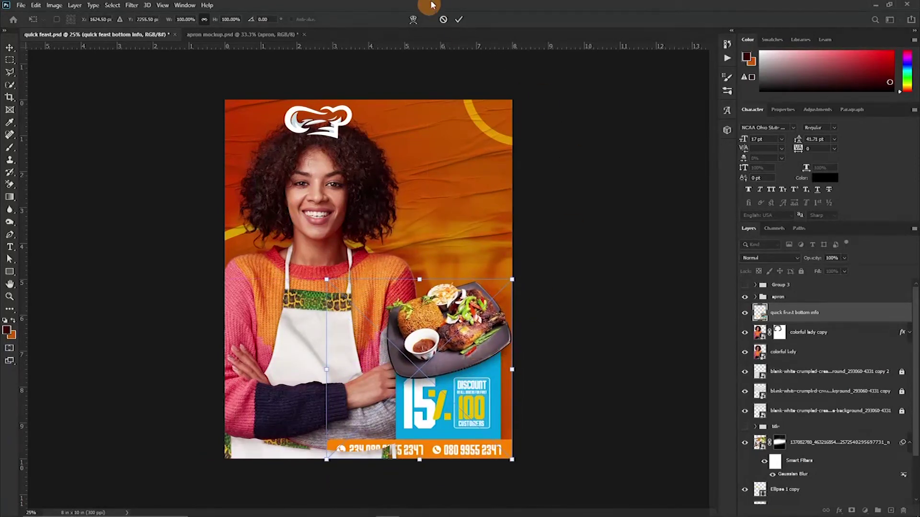
pyautogui.click(458, 19)
pyautogui.moveTo(784, 314); pyautogui.dragTo(777, 290)
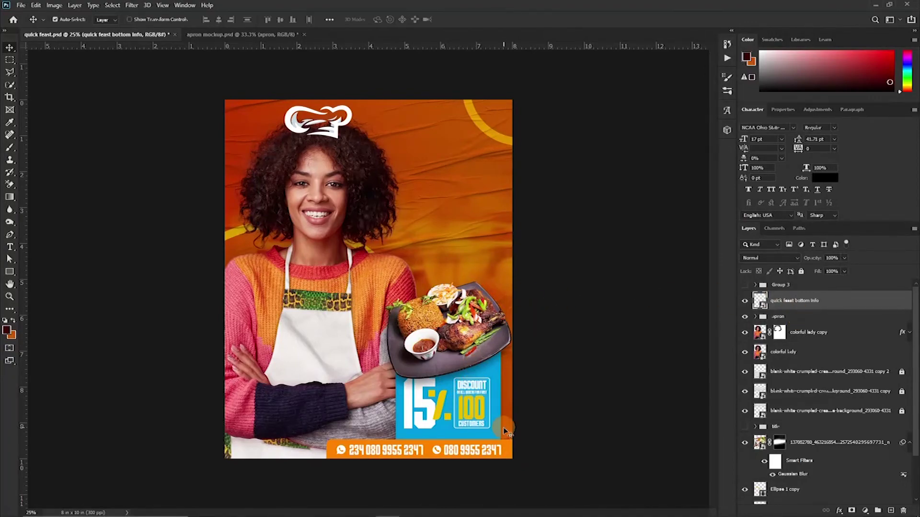
# Place the quick feast title artwork beside the woman's head and have the flyer's title sit beneath the crumpled-paper texture layers.
pyautogui.hotkey('alt', 'Tab')
pyautogui.moveTo(467, 317); pyautogui.dragTo(444, 187)
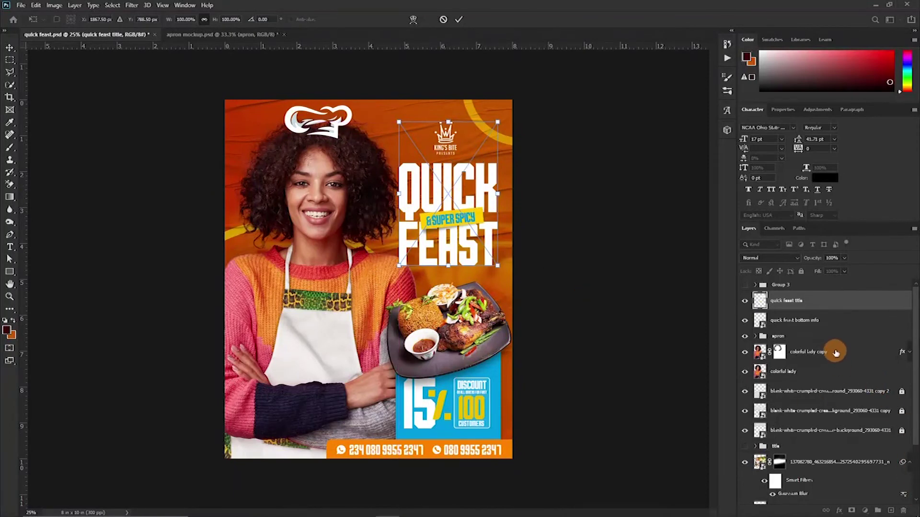
pyautogui.moveTo(820, 308); pyautogui.dragTo(748, 446)
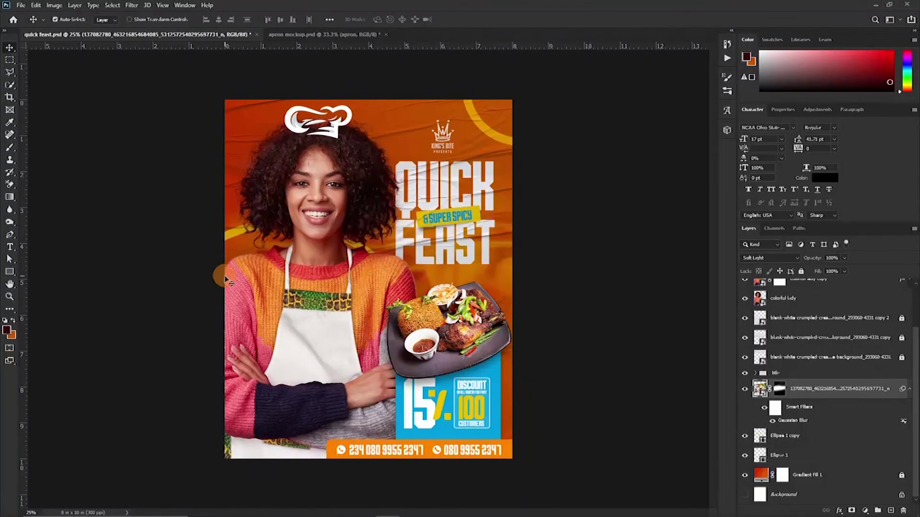
# Examine the apron, crossed arms, discount panel and contact strip in the lower half of the flyer at 50% zoom.
pyautogui.press('ctrl')
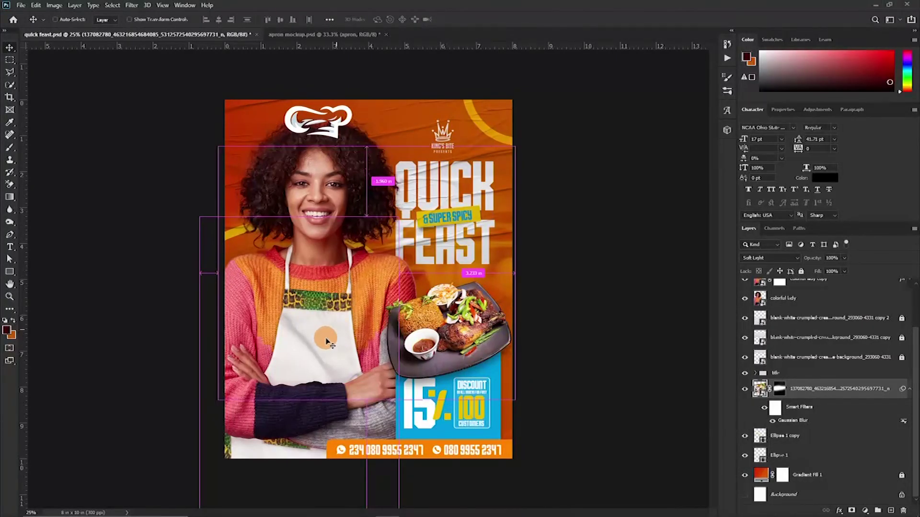
pyautogui.hotkey('ctrl', '+')
pyautogui.hotkey('ctrl', '+')
pyautogui.moveTo(448, 360); pyautogui.dragTo(409, 245)
pyautogui.moveTo(287, 275); pyautogui.dragTo(527, 403)
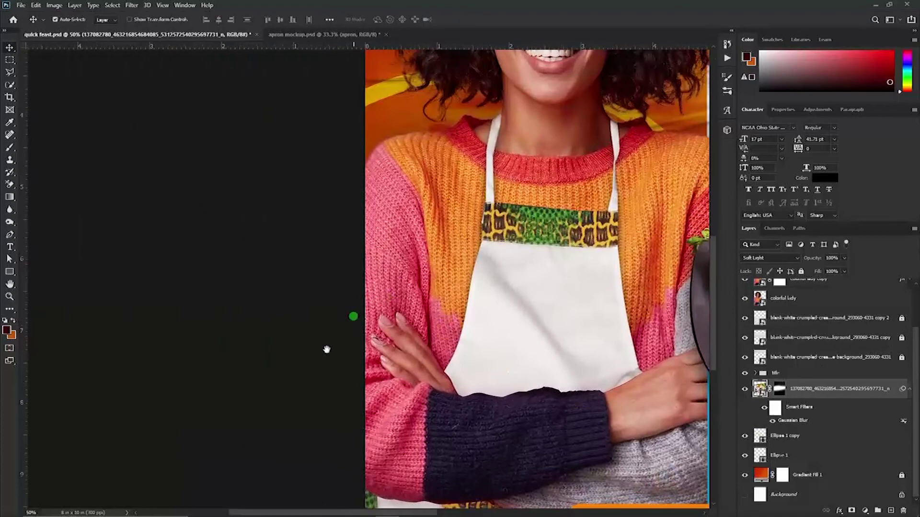
pyautogui.moveTo(349, 318); pyautogui.dragTo(287, 407)
pyautogui.moveTo(369, 353); pyautogui.dragTo(340, 337)
pyautogui.scroll(-5, 340, 335)
pyautogui.hscroll(2, 340, 336)
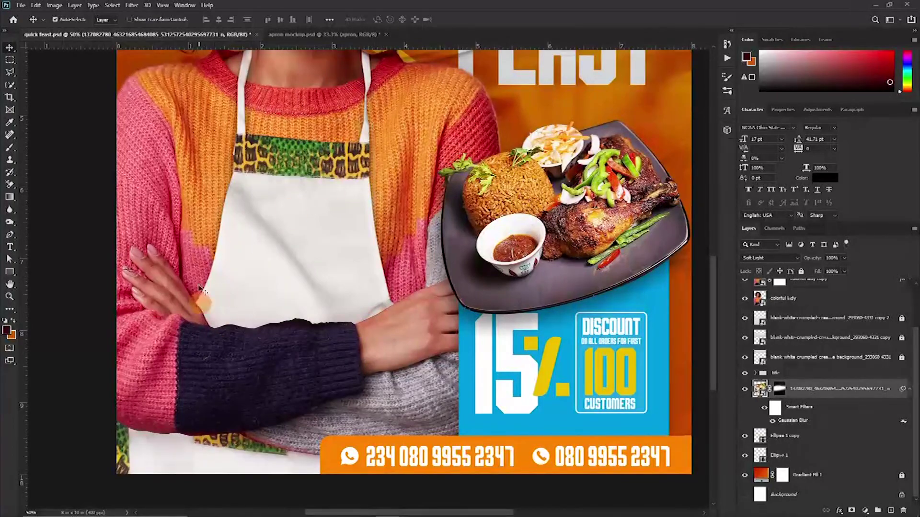
pyautogui.moveTo(212, 344); pyautogui.dragTo(218, 229)
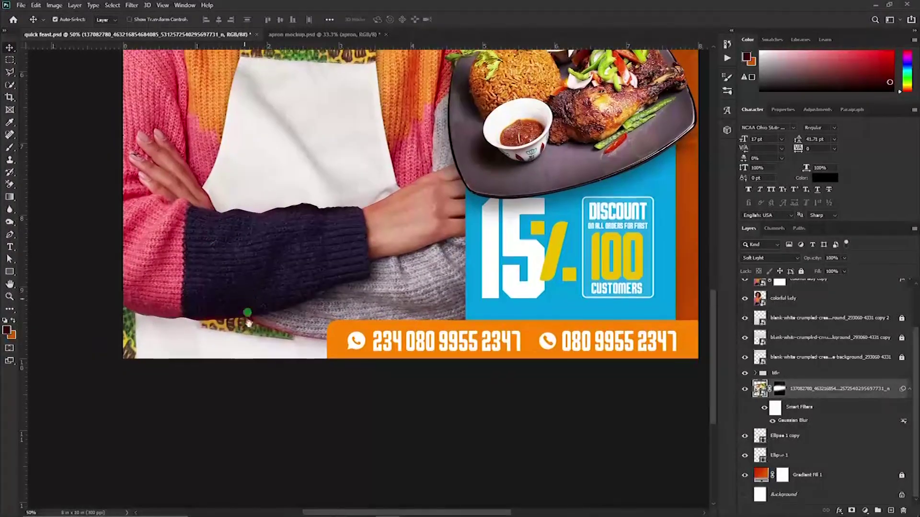
# Examine the chef hat, the creased title lettering and the food plate at 50% zoom.
pyautogui.moveTo(248, 314); pyautogui.dragTo(283, 466)
pyautogui.moveTo(264, 262); pyautogui.dragTo(255, 404)
pyautogui.scroll(6, 290, 340)
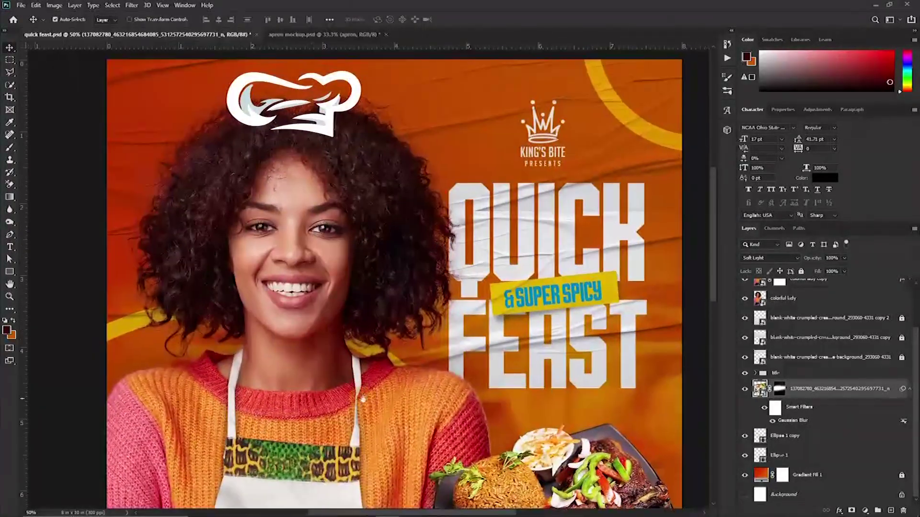
pyautogui.hscroll(6, 294, 340)
pyautogui.moveTo(299, 337); pyautogui.dragTo(344, 150)
pyautogui.moveTo(406, 226); pyautogui.dragTo(322, 334)
pyautogui.scroll(4, 413, 290)
pyautogui.hscroll(2, 417, 282)
pyautogui.hscroll(-2, 424, 271)
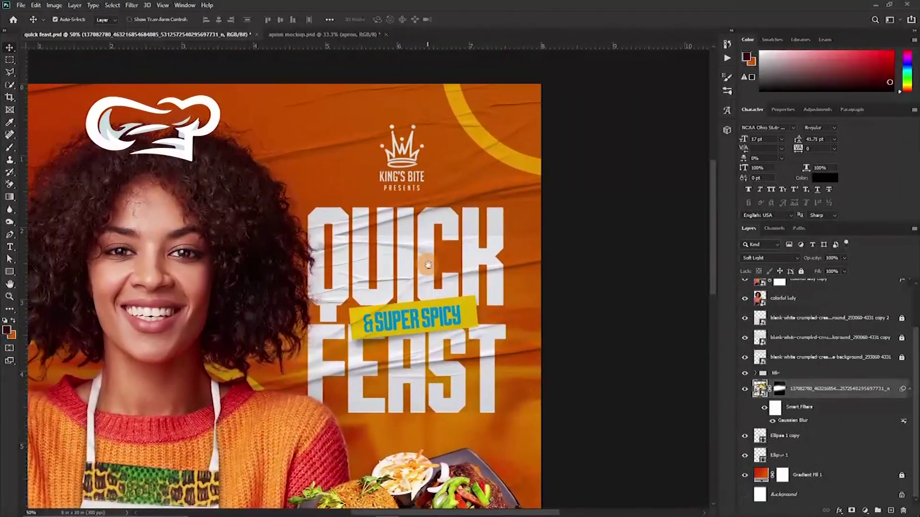
pyautogui.moveTo(420, 367); pyautogui.dragTo(391, 306)
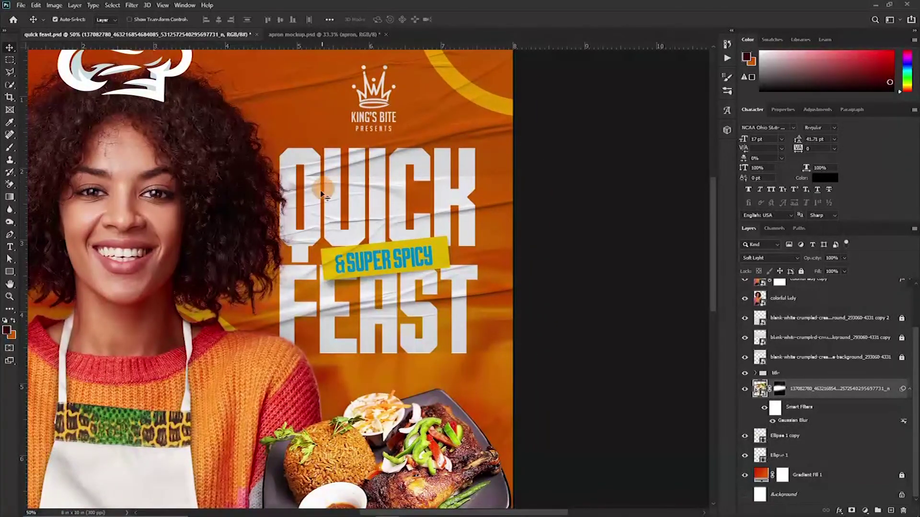
pyautogui.scroll(-5, 370, 341)
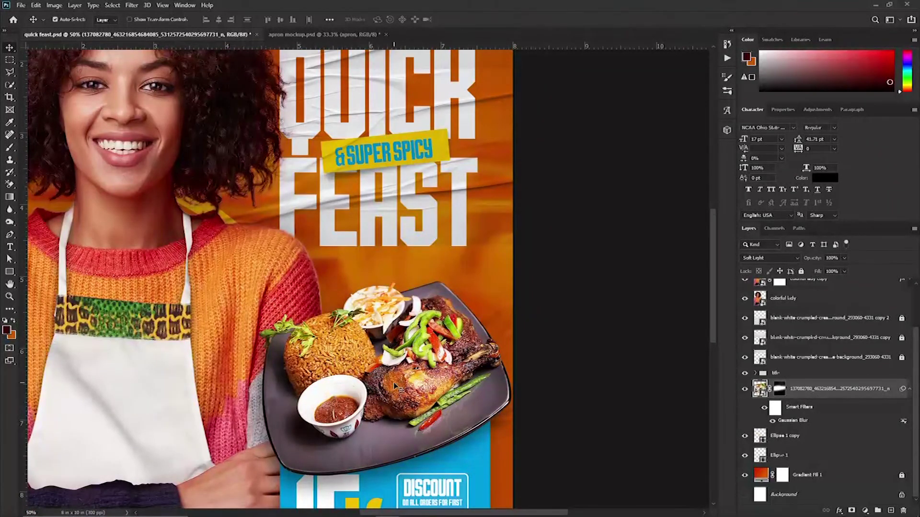
pyautogui.scroll(-6, 393, 386)
pyautogui.scroll(4, 363, 139)
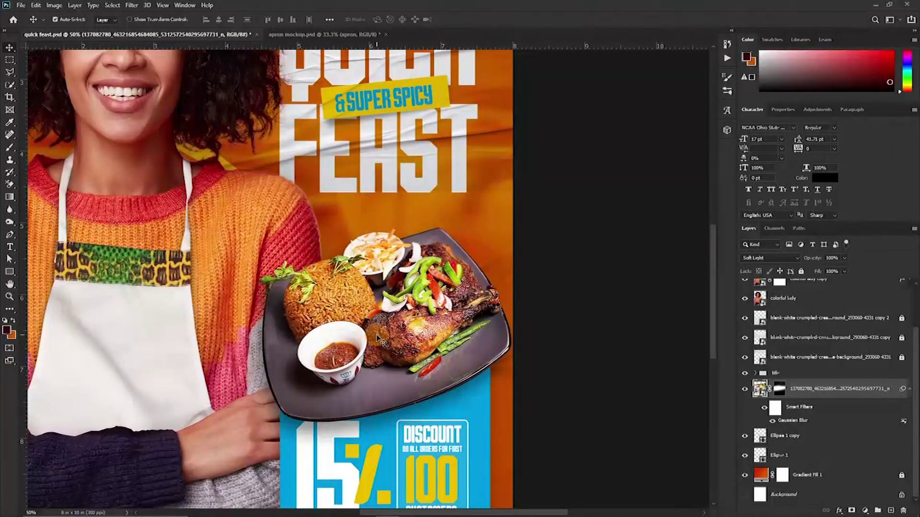
# Examine the food plate, the woman's hair and face, and the apron straps at 100% zoom.
pyautogui.hotkey('ctrl', '+')
pyautogui.hotkey('ctrl', '+')
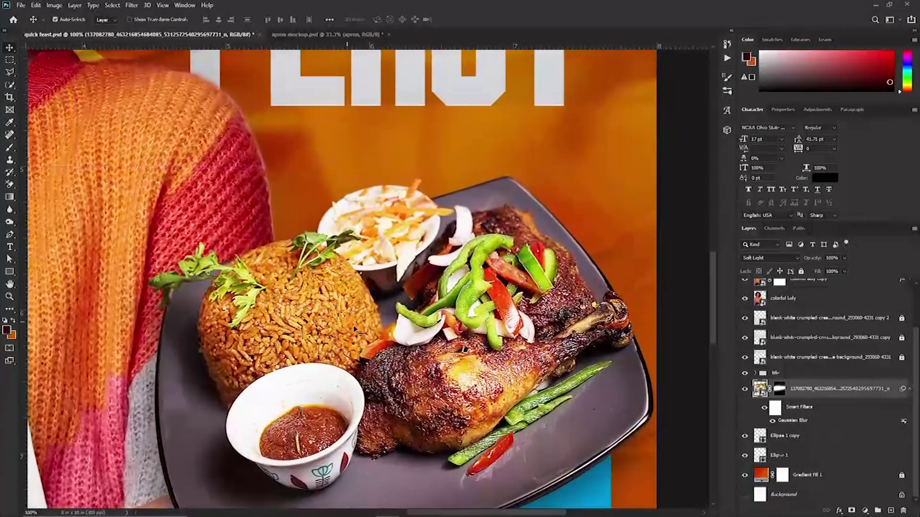
pyautogui.moveTo(334, 334); pyautogui.dragTo(281, 150)
pyautogui.moveTo(317, 190); pyautogui.dragTo(446, 407)
pyautogui.moveTo(415, 254); pyautogui.dragTo(376, 445)
pyautogui.moveTo(438, 143); pyautogui.dragTo(394, 342)
pyautogui.moveTo(407, 248); pyautogui.dragTo(361, 404)
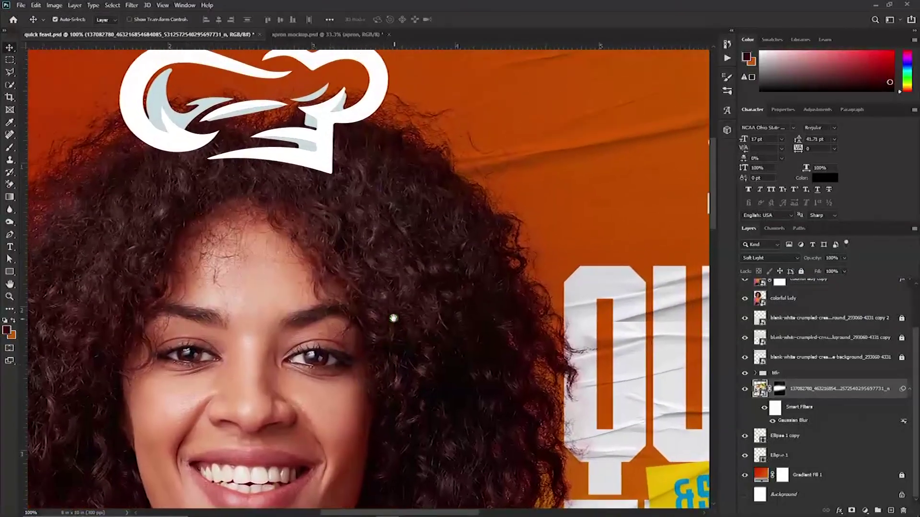
pyautogui.moveTo(394, 319); pyautogui.dragTo(378, 272)
pyautogui.moveTo(444, 355); pyautogui.dragTo(489, 72)
pyautogui.moveTo(456, 248); pyautogui.dragTo(505, 330)
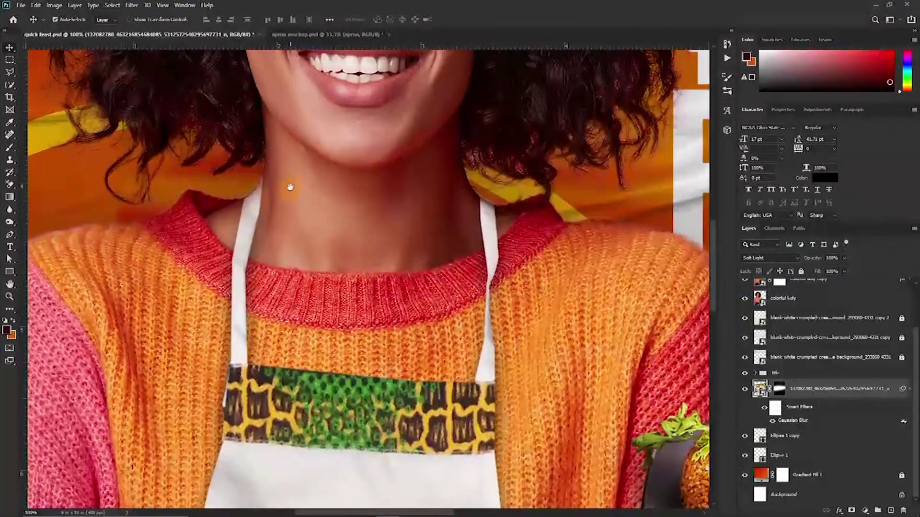
pyautogui.moveTo(290, 187); pyautogui.dragTo(326, 314)
# Review the flyer from the portrait down to the contact strip, ending with the whole composition in view.
pyautogui.hotkey('ctrl', '-')
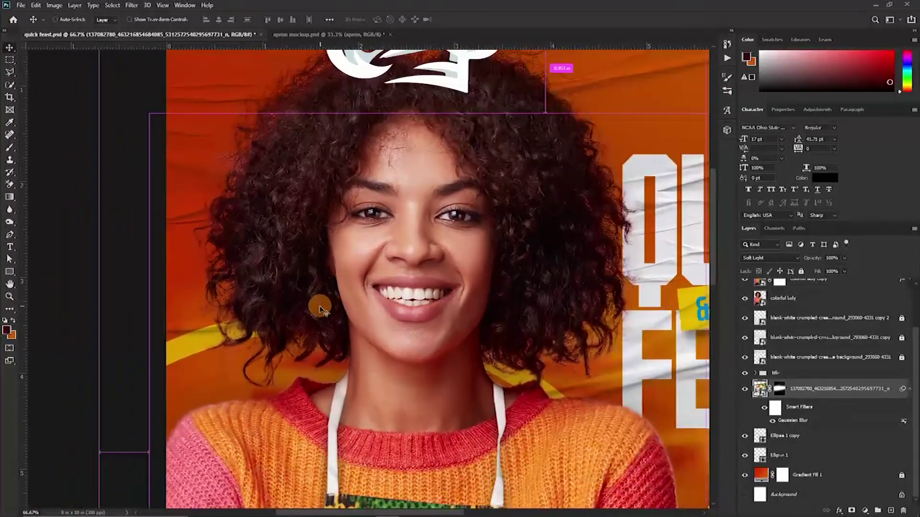
pyautogui.hotkey('ctrl', '-')
pyautogui.moveTo(505, 328); pyautogui.dragTo(495, 135)
pyautogui.moveTo(408, 472); pyautogui.dragTo(487, 368)
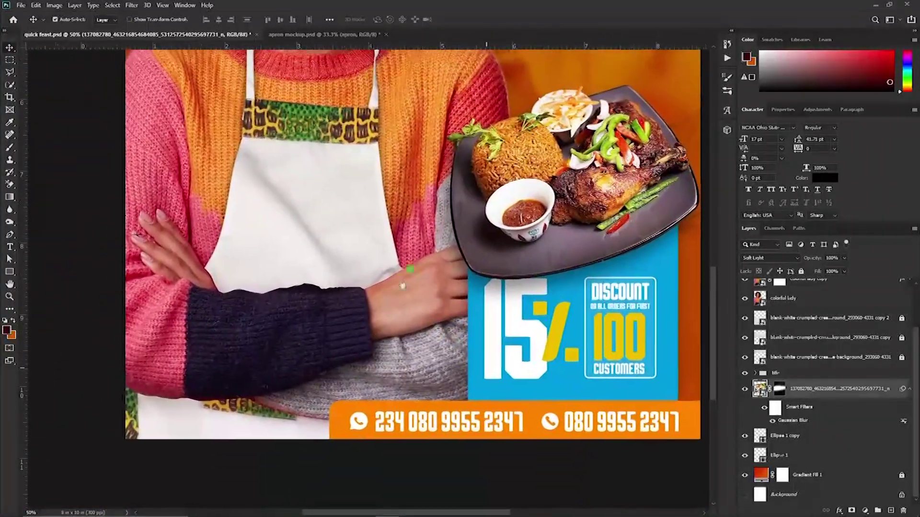
pyautogui.hscroll(2, 402, 286)
pyautogui.scroll(6, 402, 286)
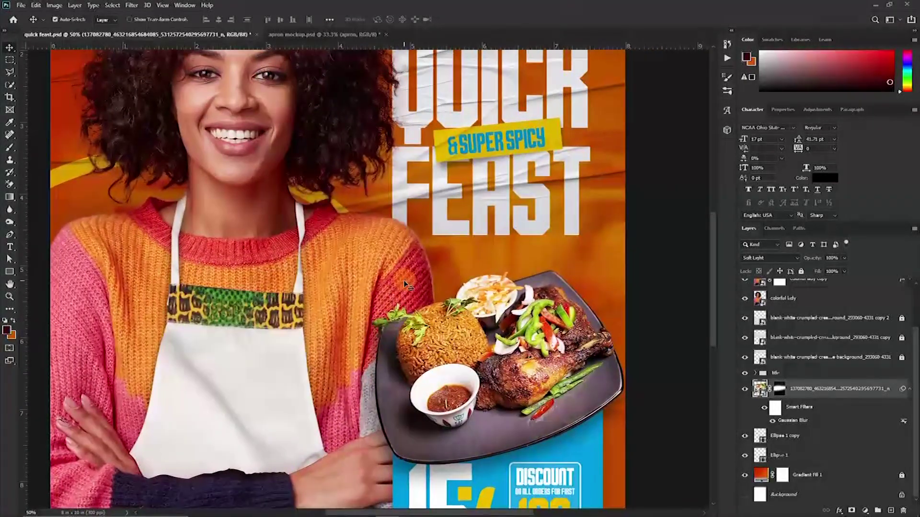
pyautogui.hotkey('ctrl', '-')
pyautogui.moveTo(394, 259)
pyautogui.mouseDown()
pyautogui.moveTo(399, 214)
pyautogui.moveTo(401, 263)
pyautogui.mouseUp()
pyautogui.hotkey('ctrl', '0')
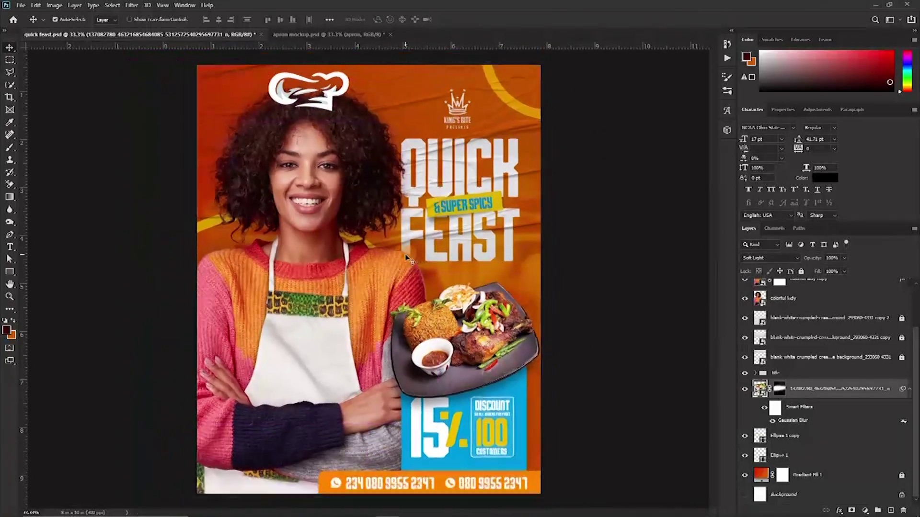
pyautogui.hotkey('ctrl', '-')
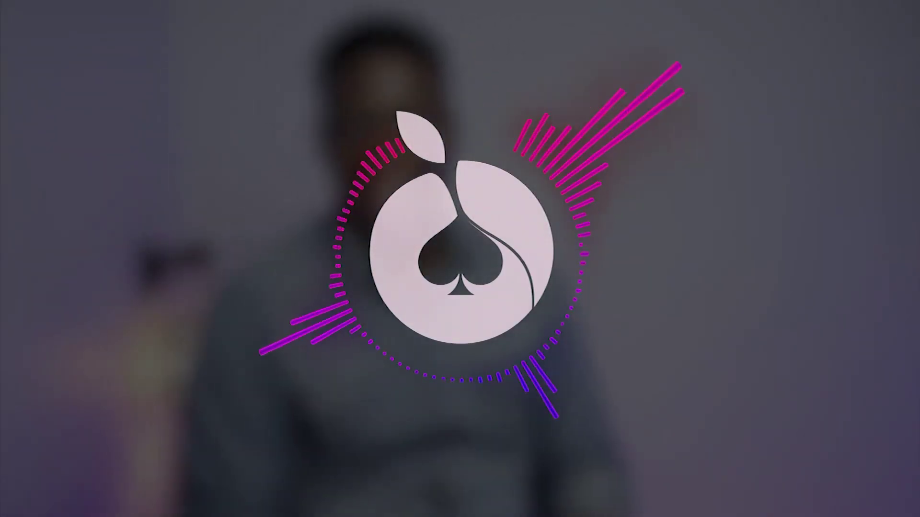